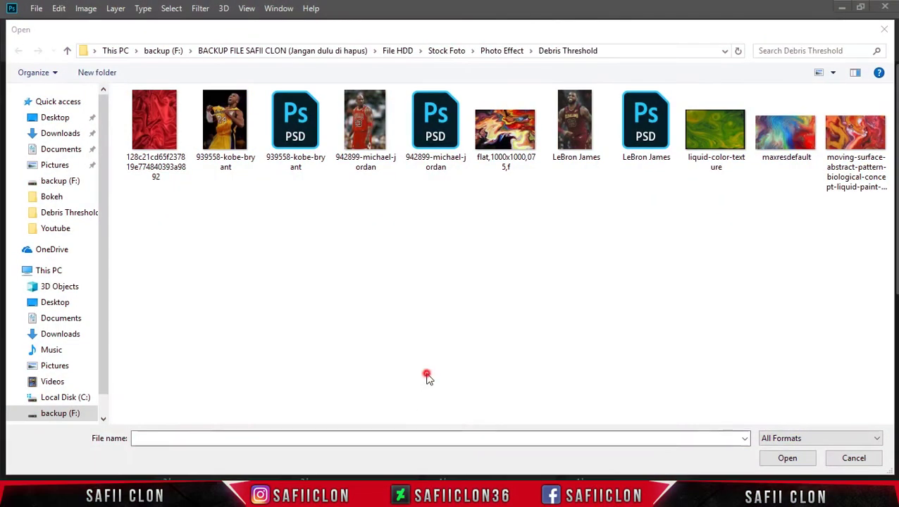
# - Open the Michael Jordan JPG and the liquid-paint texture image together
pyautogui.click(365, 129)
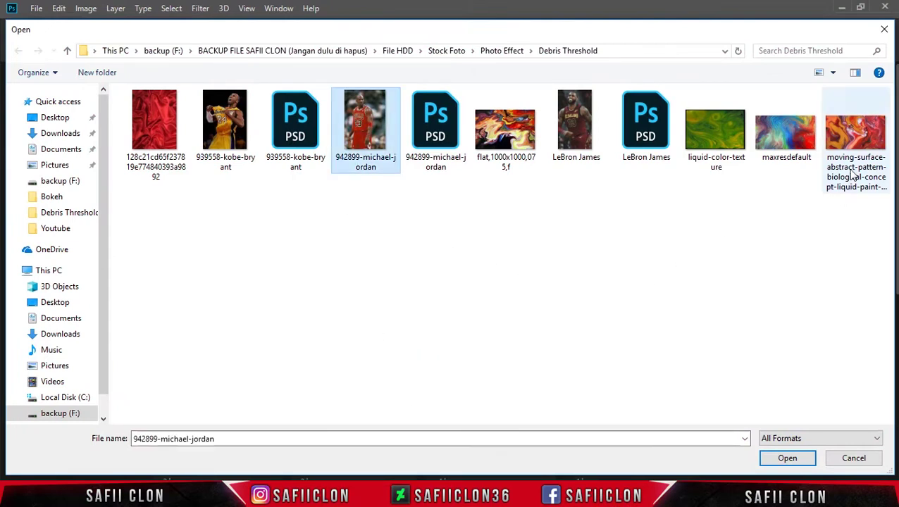
pyautogui.click(860, 134)
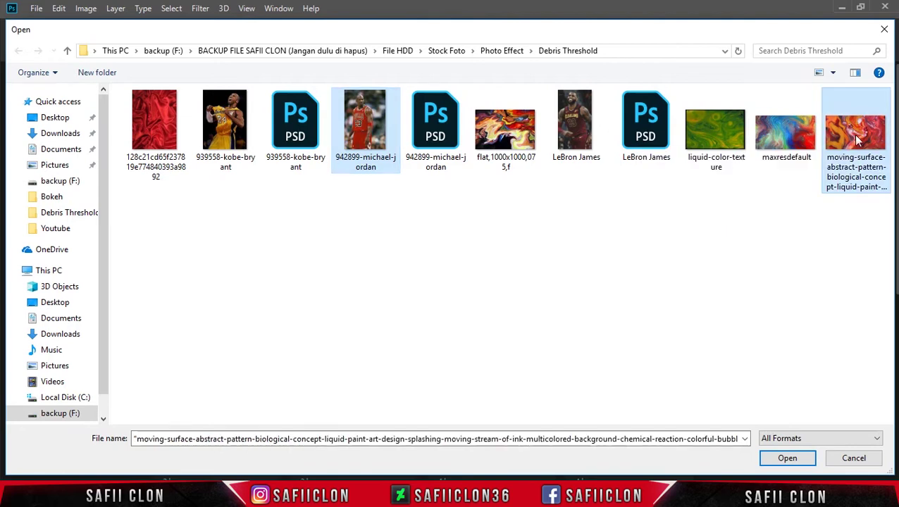
pyautogui.click(789, 459)
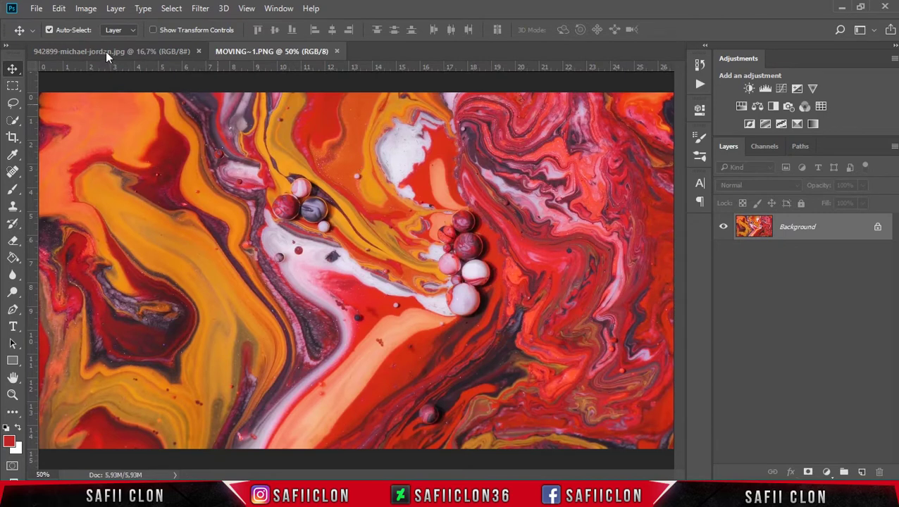
# - In the Michael Jordan document, pick the Quick Selection Tool with a 39 px brush
pyautogui.click(106, 51)
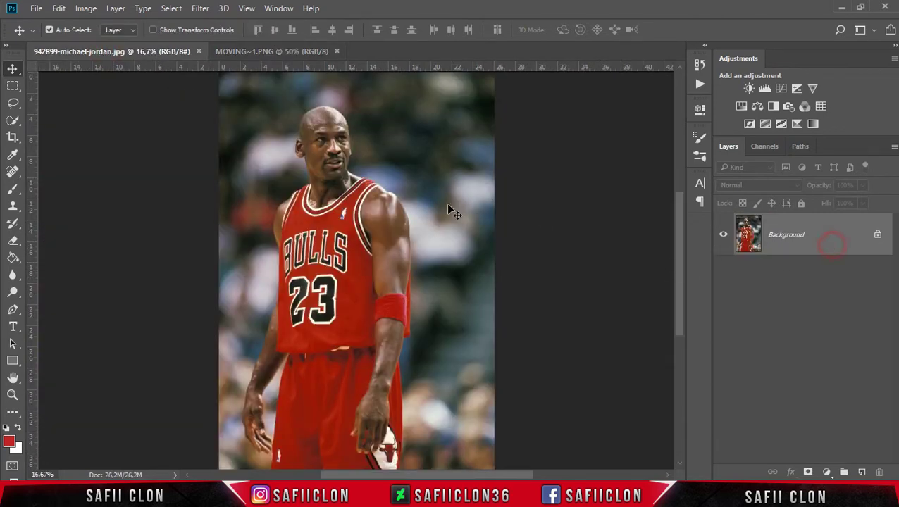
pyautogui.click(19, 123)
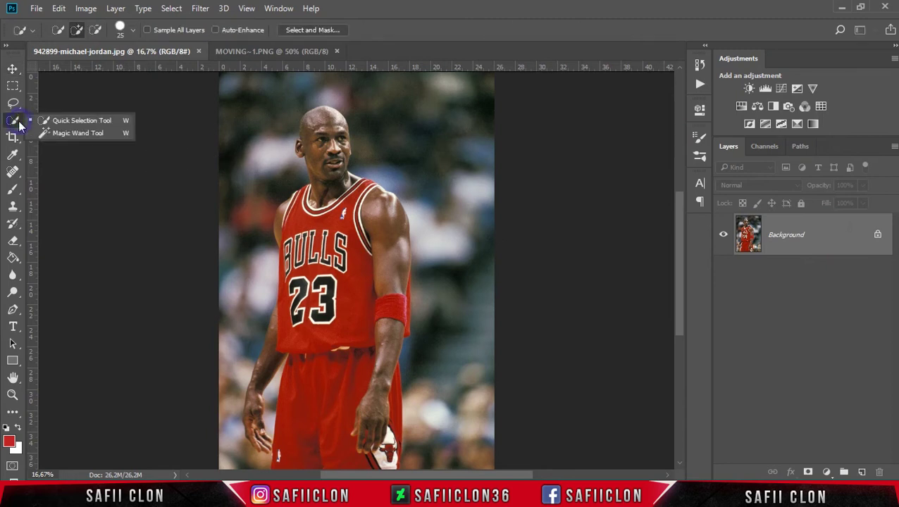
pyautogui.click(66, 120)
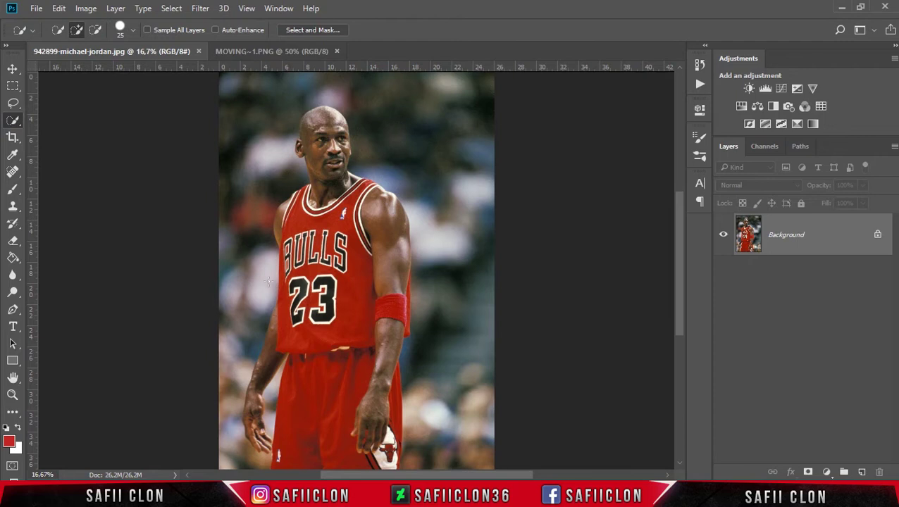
pyautogui.click(132, 31)
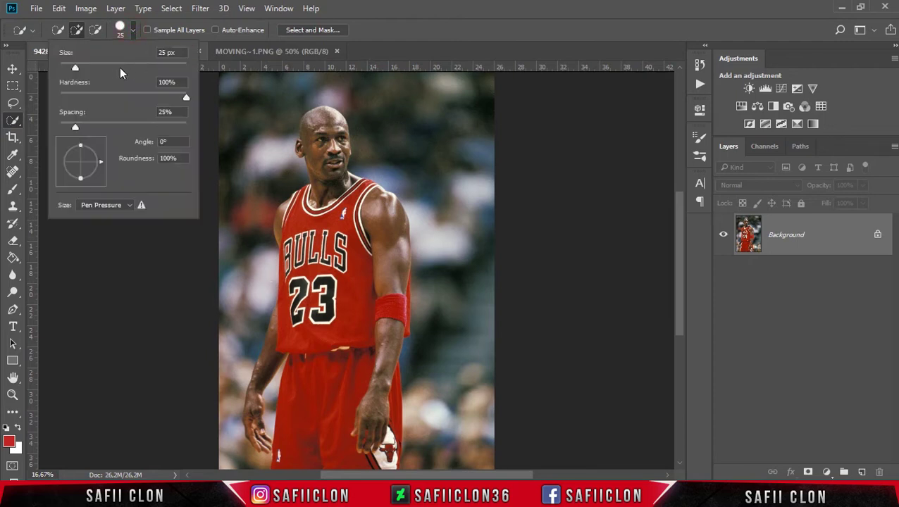
pyautogui.moveTo(80, 68); pyautogui.dragTo(84, 68)
pyautogui.click(336, 385)
# - Select the red shorts, the jersey and the white Bulls-logo area with a 25 px brush
pyautogui.moveTo(336, 384); pyautogui.dragTo(328, 368)
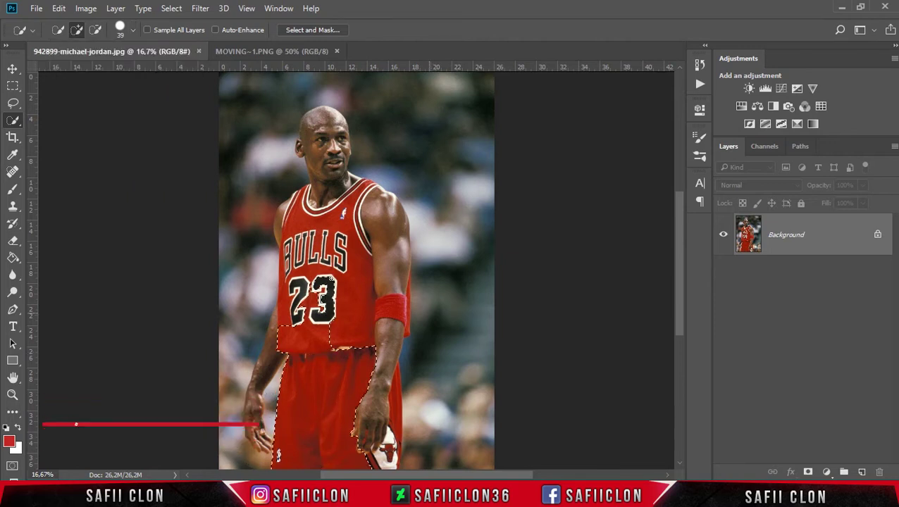
pyautogui.moveTo(329, 292); pyautogui.dragTo(324, 190)
pyautogui.hotkey('ctrl', '+')
pyautogui.hotkey('ctrl', '+')
pyautogui.hotkey('ctrl', '+')
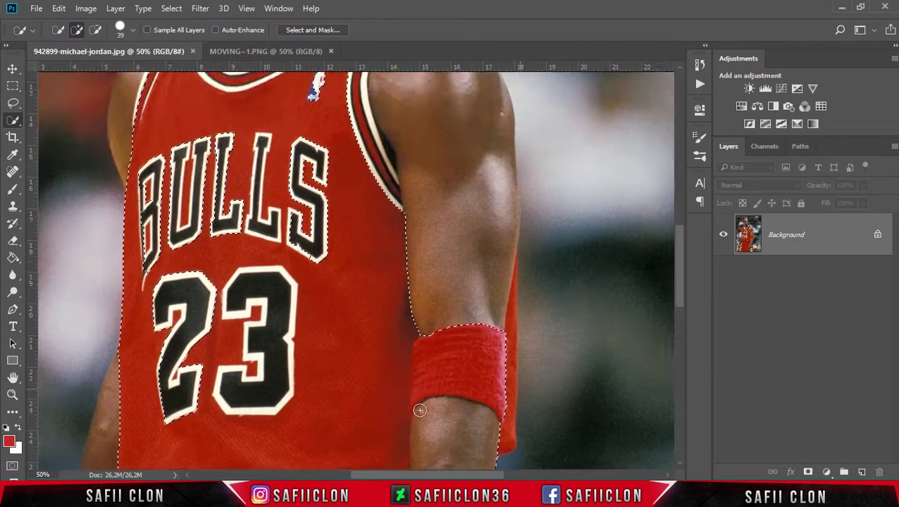
pyautogui.scroll(-10, 678, 353)
pyautogui.press('[')
pyautogui.press('[')
pyautogui.moveTo(436, 293); pyautogui.dragTo(476, 367)
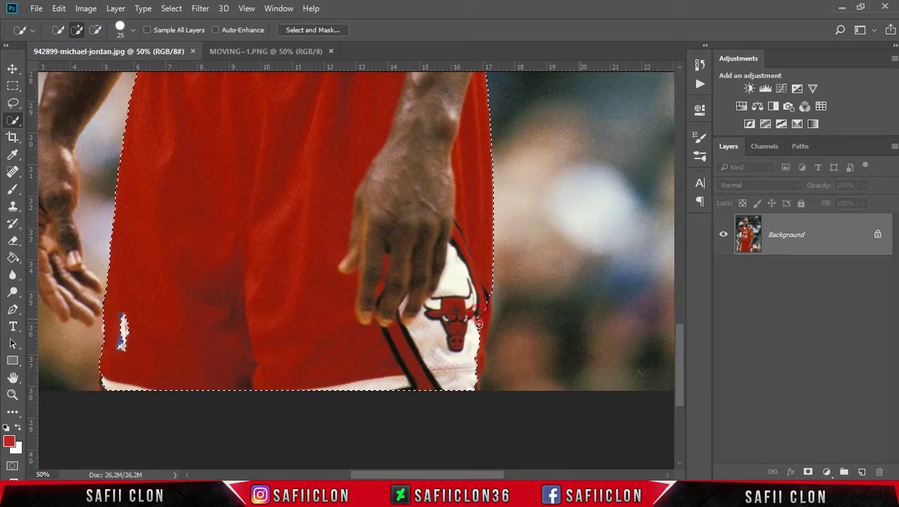
# - Extend the selection over the rest of the player's upper body
pyautogui.scroll(10, 604, 362)
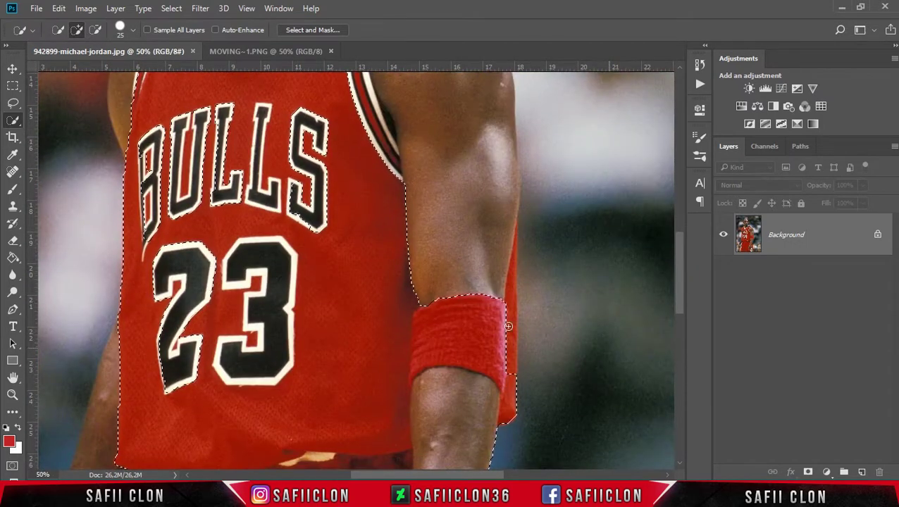
pyautogui.scroll(3, 451, 245)
pyautogui.scroll(2, 402, 313)
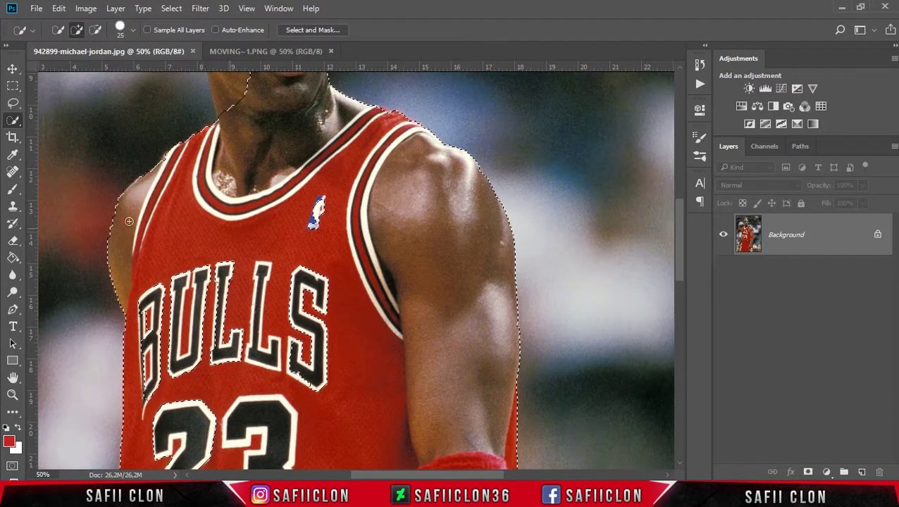
pyautogui.hotkey('ctrl', '-')
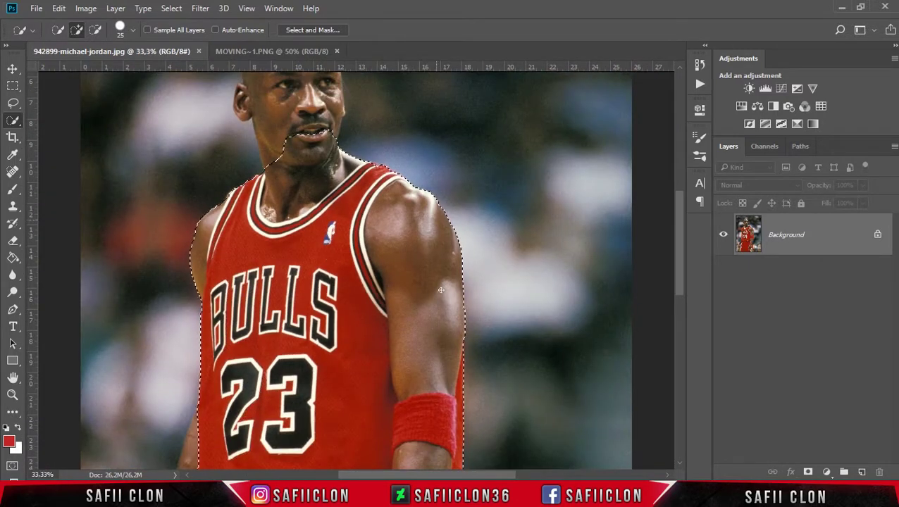
pyautogui.moveTo(681, 275); pyautogui.dragTo(680, 333)
pyautogui.moveTo(211, 250); pyautogui.dragTo(164, 379)
pyautogui.scroll(-3, 186, 299)
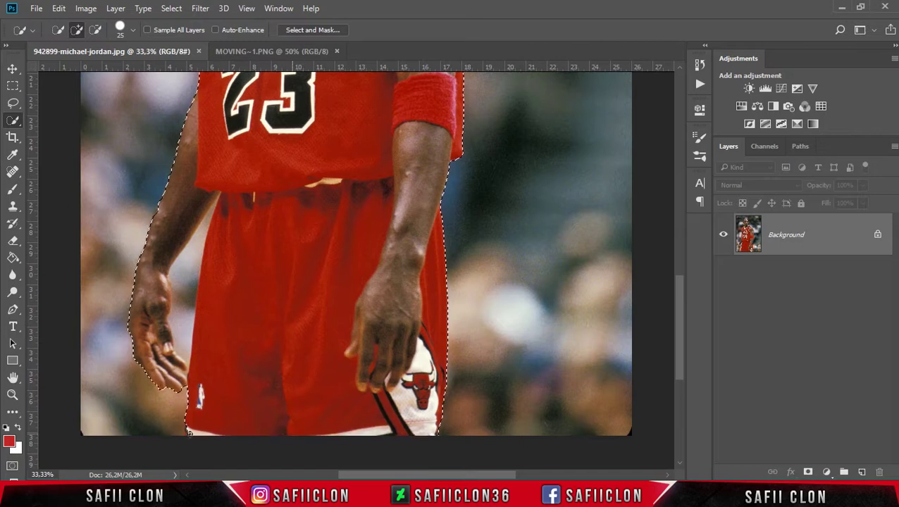
pyautogui.moveTo(681, 312); pyautogui.dragTo(682, 196)
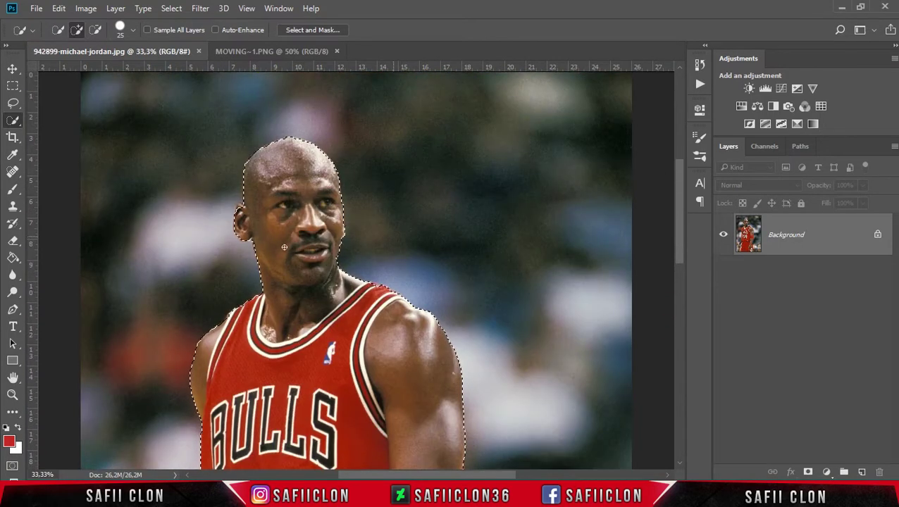
pyautogui.scroll(-3, 241, 325)
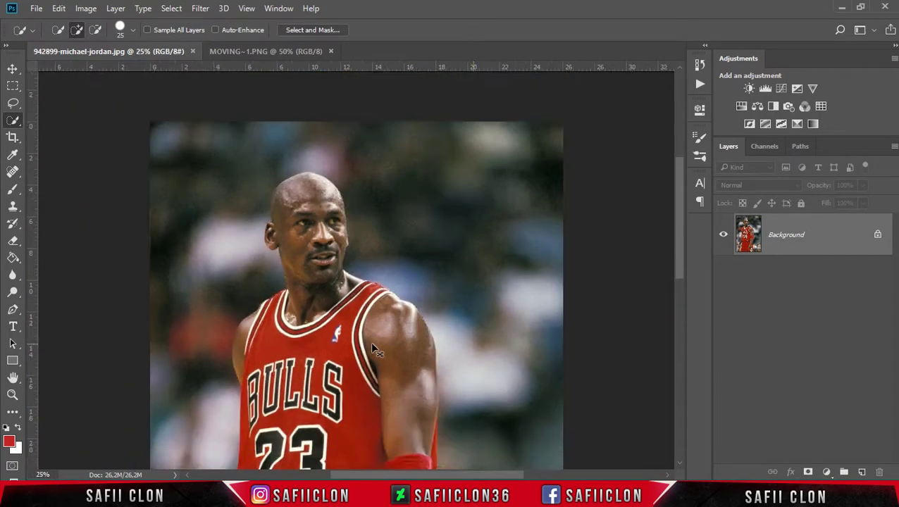
# - Subtract the background gap beside the left hand and refine around the lower-left hand
pyautogui.click(95, 30)
pyautogui.scroll(2, 336, 324)
pyautogui.scroll(-3, 335, 324)
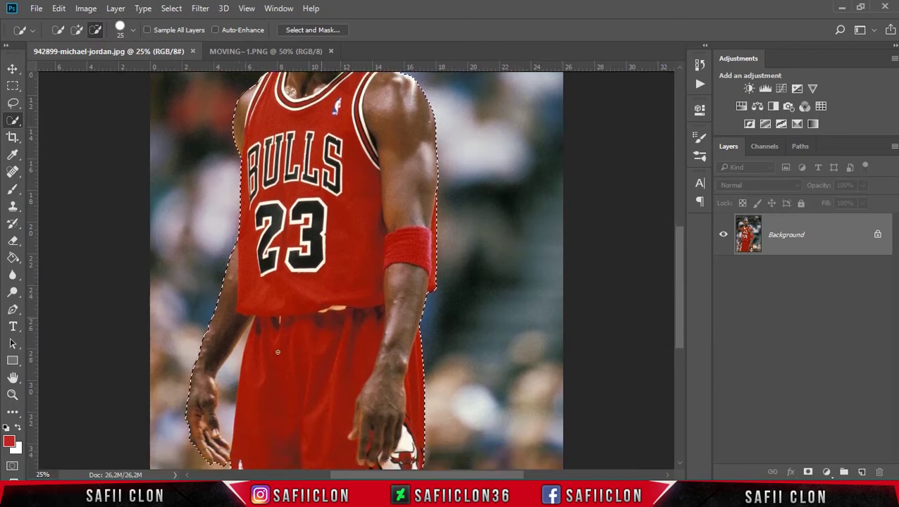
pyautogui.click(227, 415)
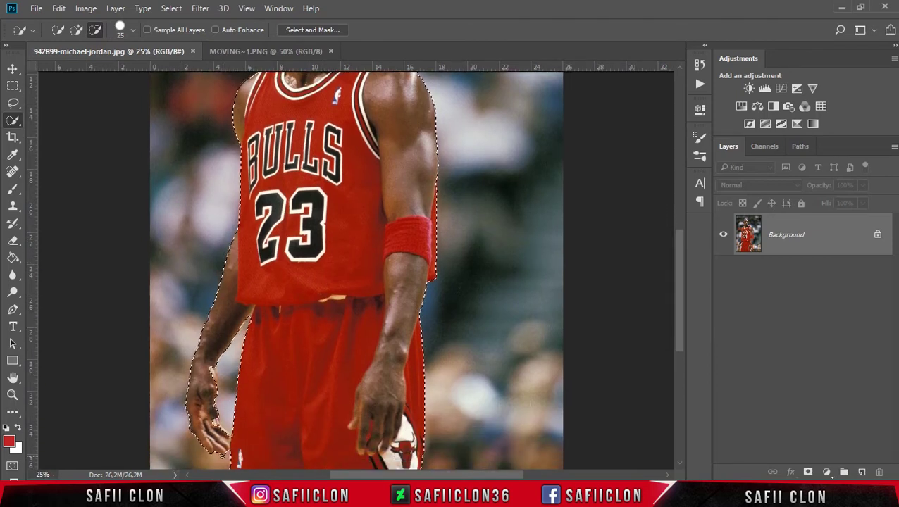
pyautogui.click(77, 30)
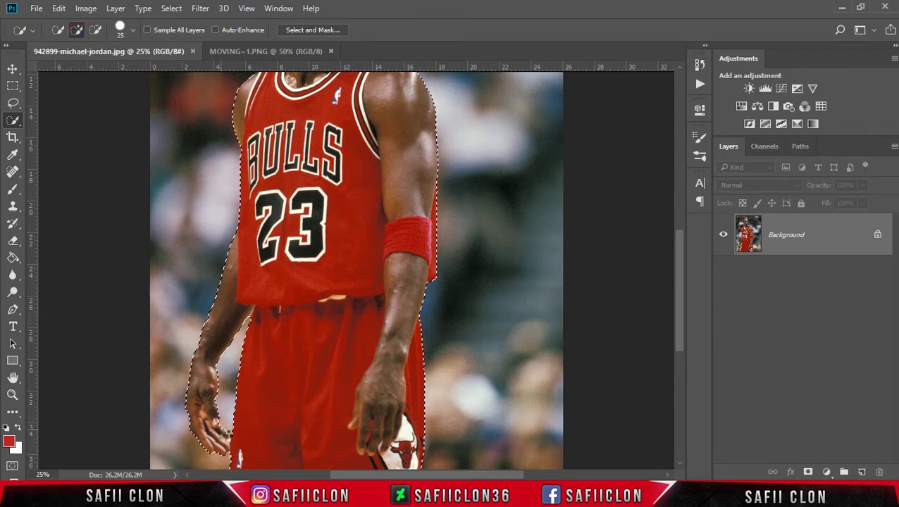
pyautogui.click(244, 437)
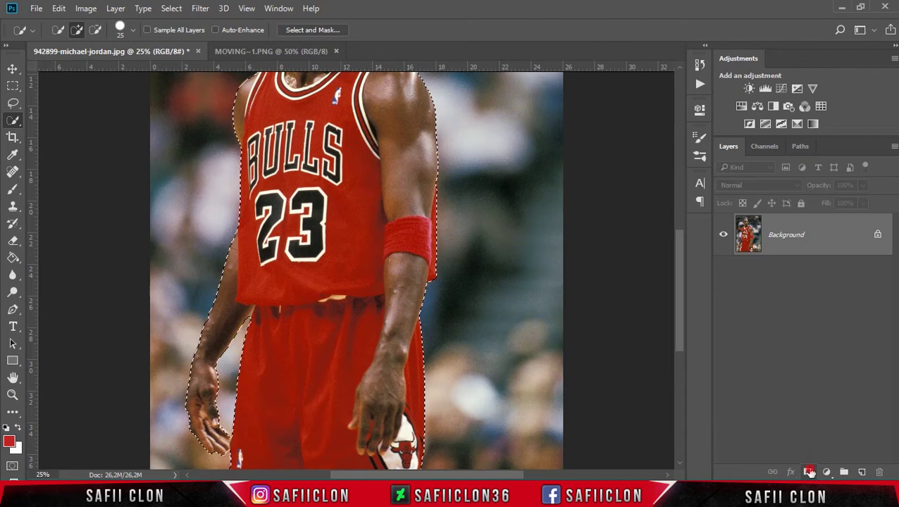
# - Mask out the crowd with a layer mask and target Layer 0's image thumbnail
pyautogui.click(809, 472)
pyautogui.hotkey('ctrl', '-')
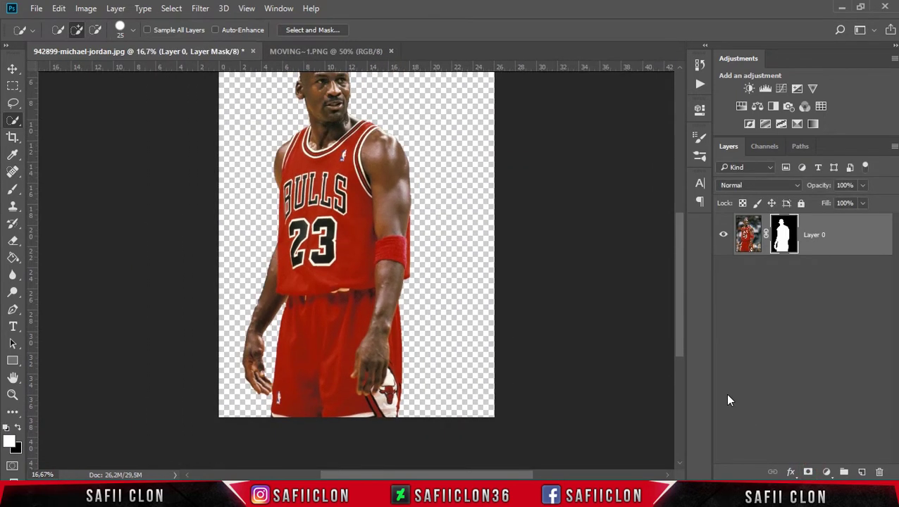
pyautogui.hotkey('ctrl', '-')
pyautogui.hotkey('ctrl', '+')
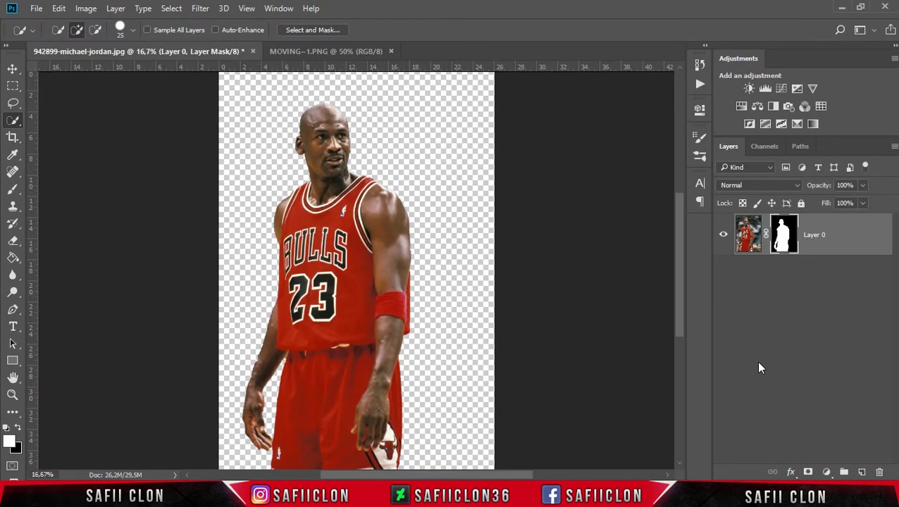
pyautogui.click(863, 240)
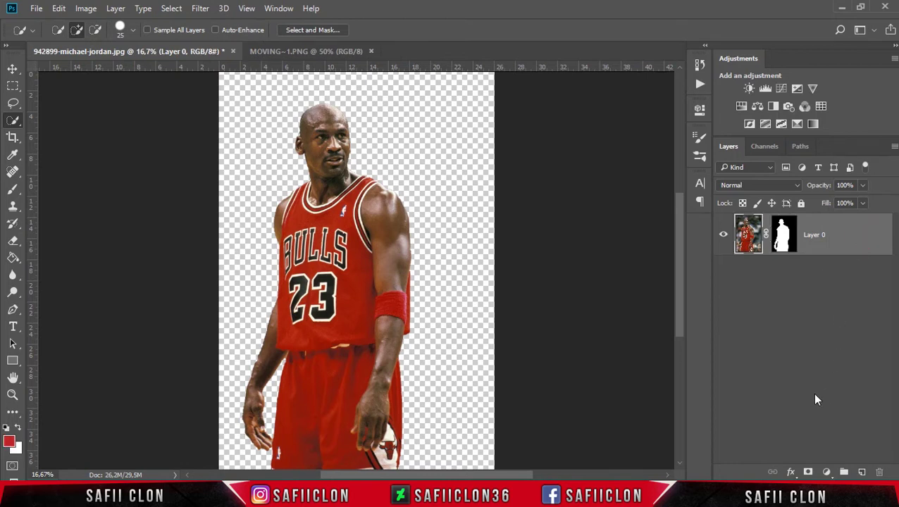
pyautogui.click(827, 473)
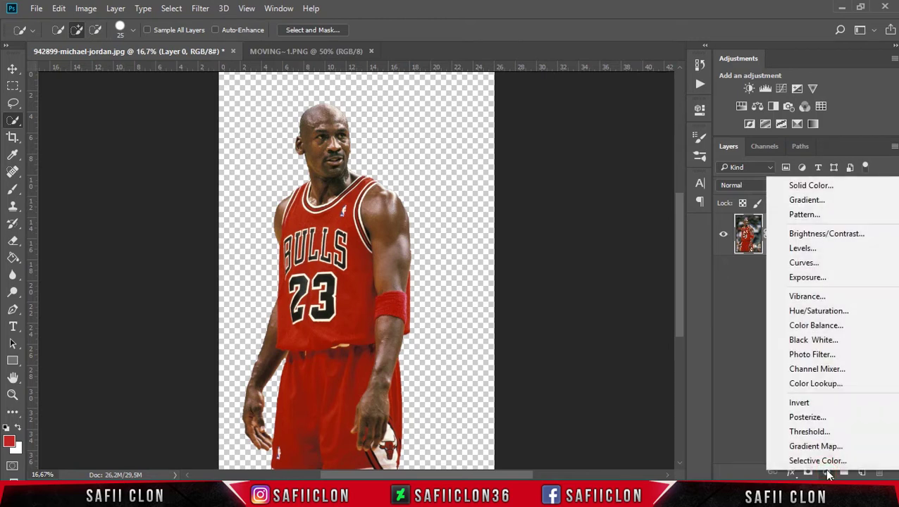
# - Add a Threshold adjustment layer at level 66 and collapse Properties
pyautogui.click(830, 432)
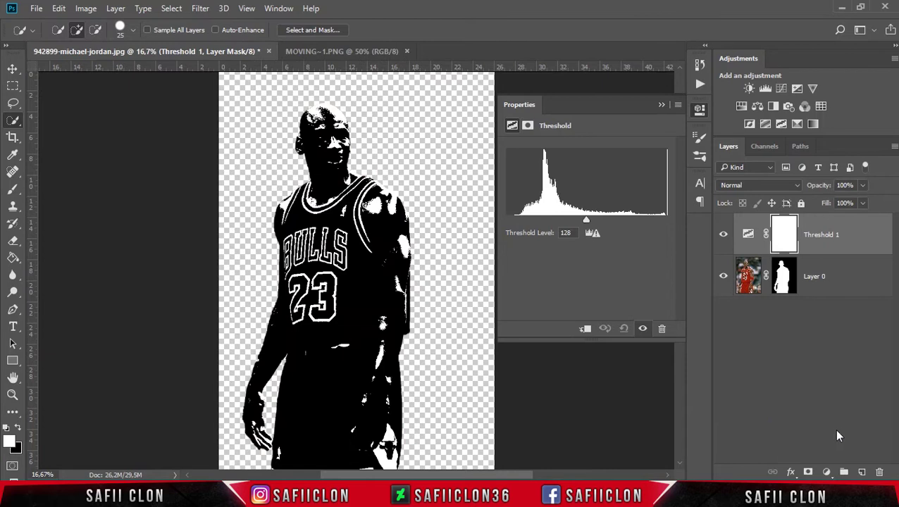
pyautogui.moveTo(586, 220)
pyautogui.mouseDown()
pyautogui.moveTo(506, 220)
pyautogui.moveTo(547, 218)
pyautogui.mouseUp()
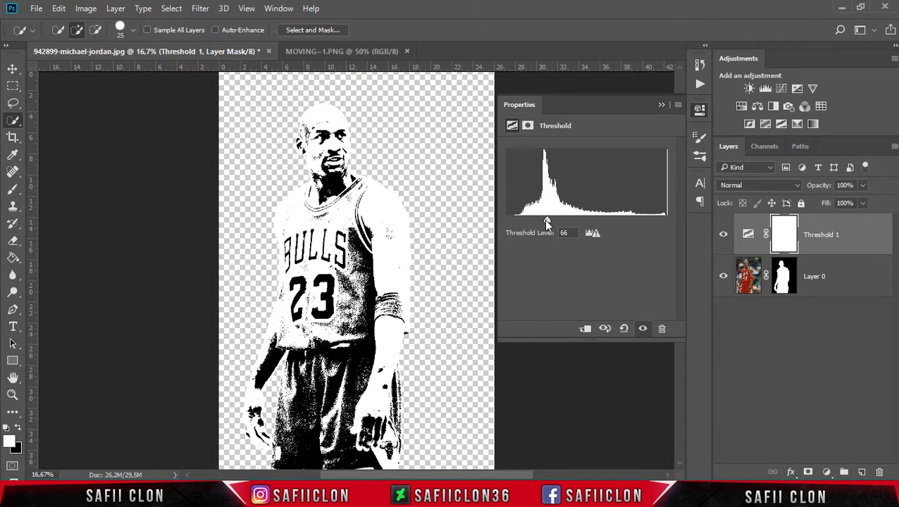
pyautogui.click(787, 238)
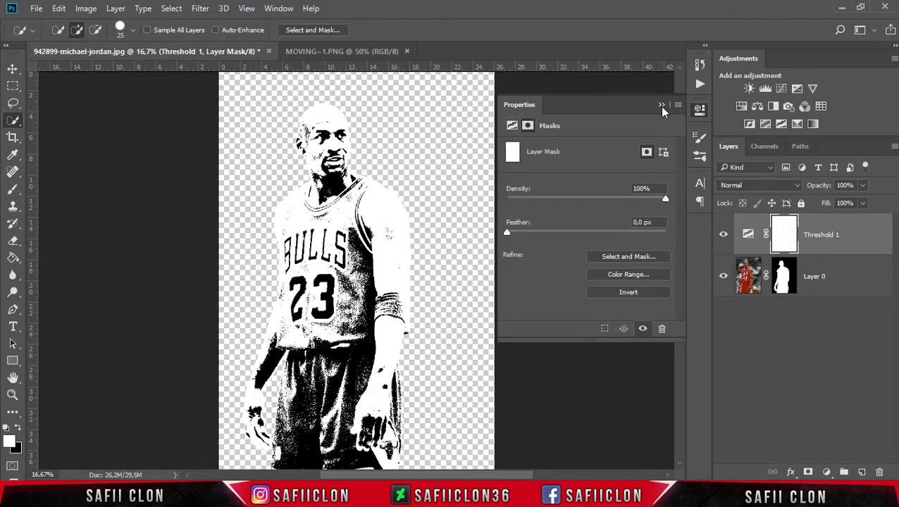
pyautogui.click(662, 106)
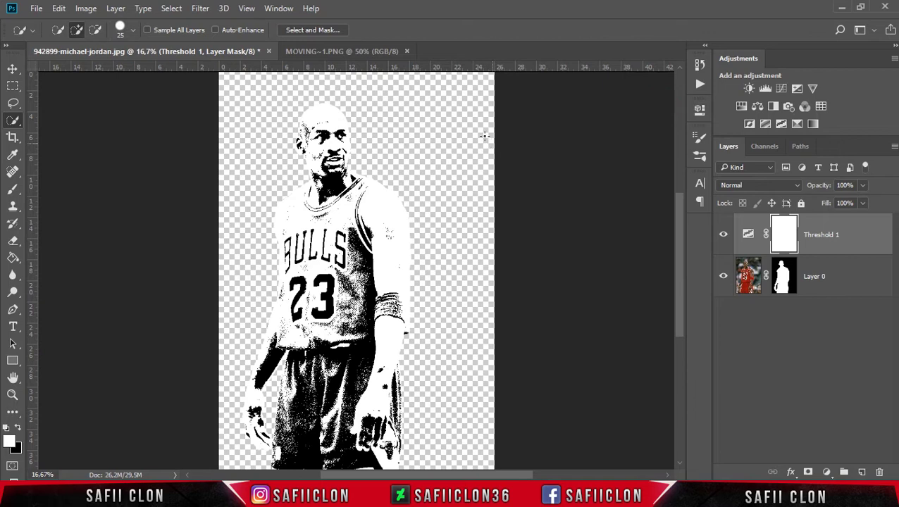
# - Choose the standard Brush tool with black as the foreground colour
pyautogui.click(13, 190)
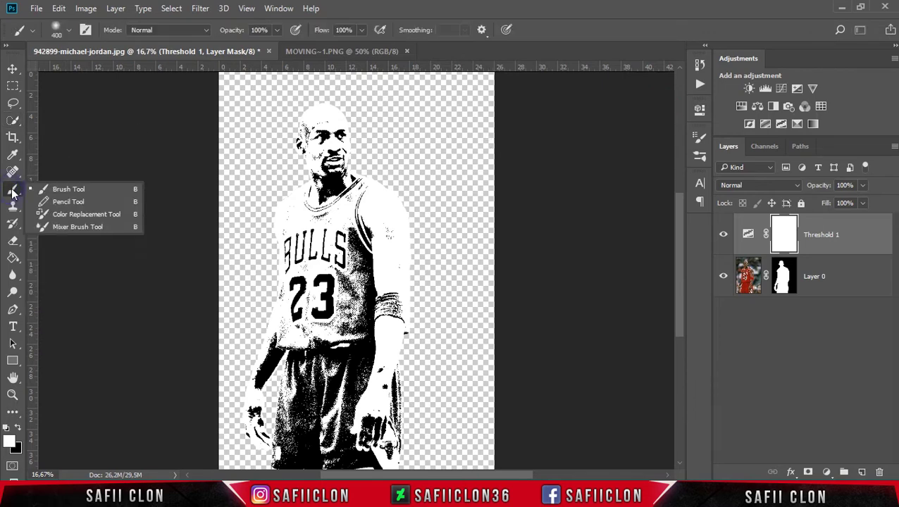
pyautogui.click(66, 191)
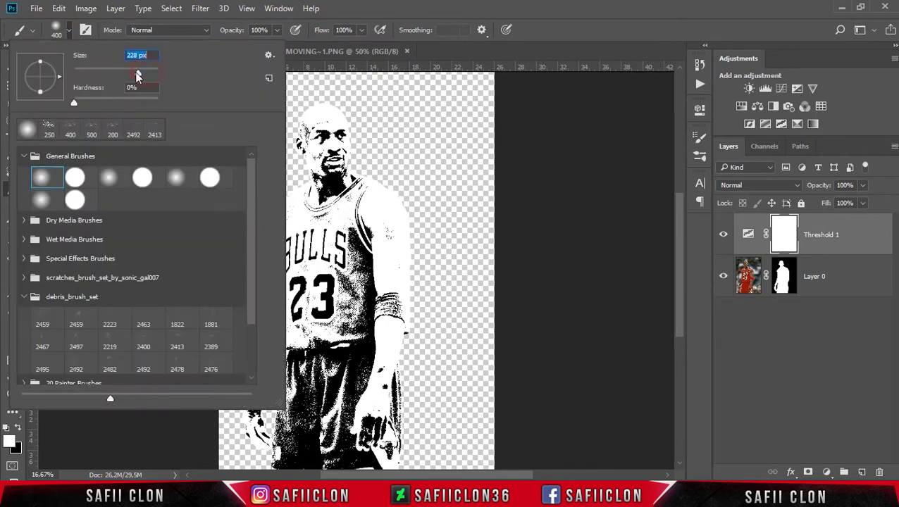
pyautogui.click(386, 6)
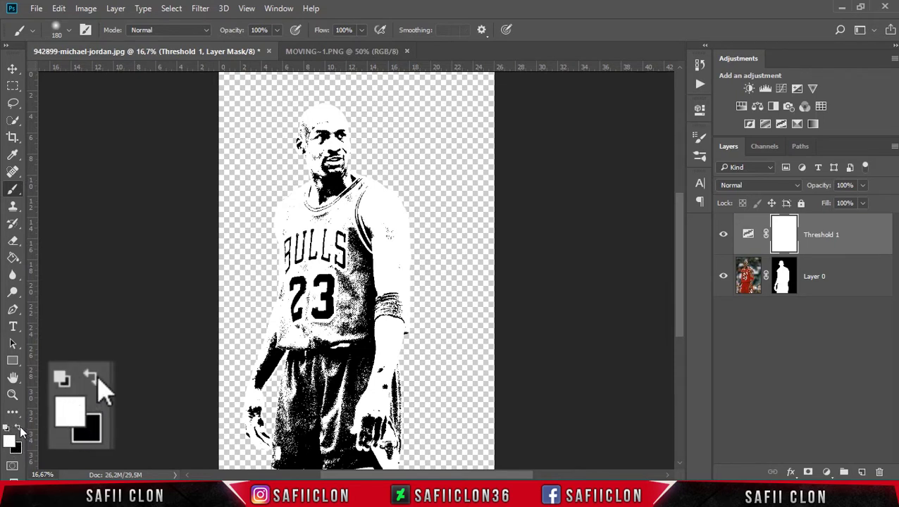
pyautogui.click(18, 427)
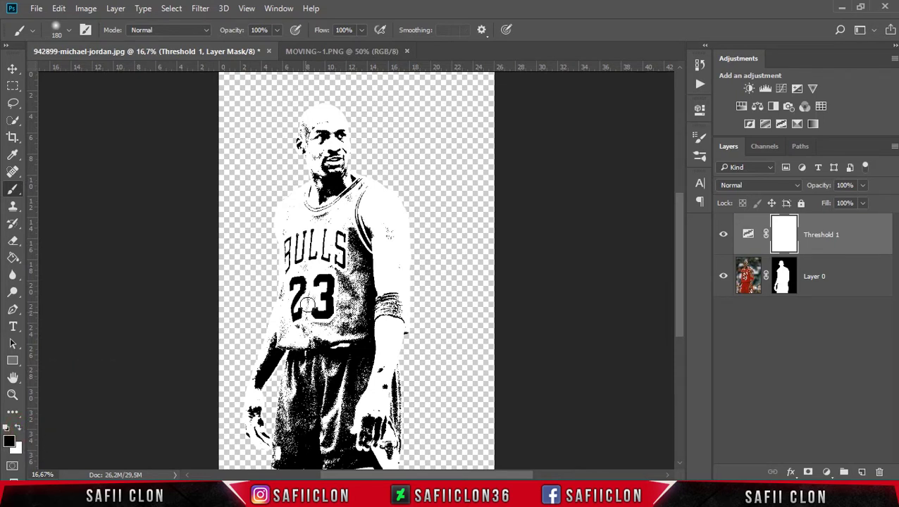
# - Paint Threshold 1's mask to reveal colour on the arms, hands, left shoulder and face
pyautogui.moveTo(389, 227)
pyautogui.mouseDown()
pyautogui.moveTo(404, 234)
pyautogui.moveTo(387, 282)
pyautogui.moveTo(392, 313)
pyautogui.moveTo(379, 310)
pyautogui.moveTo(391, 358)
pyautogui.moveTo(388, 193)
pyautogui.moveTo(370, 225)
pyautogui.moveTo(374, 260)
pyautogui.moveTo(385, 214)
pyautogui.moveTo(380, 374)
pyautogui.moveTo(363, 437)
pyautogui.moveTo(368, 410)
pyautogui.moveTo(380, 430)
pyautogui.moveTo(379, 395)
pyautogui.mouseUp()
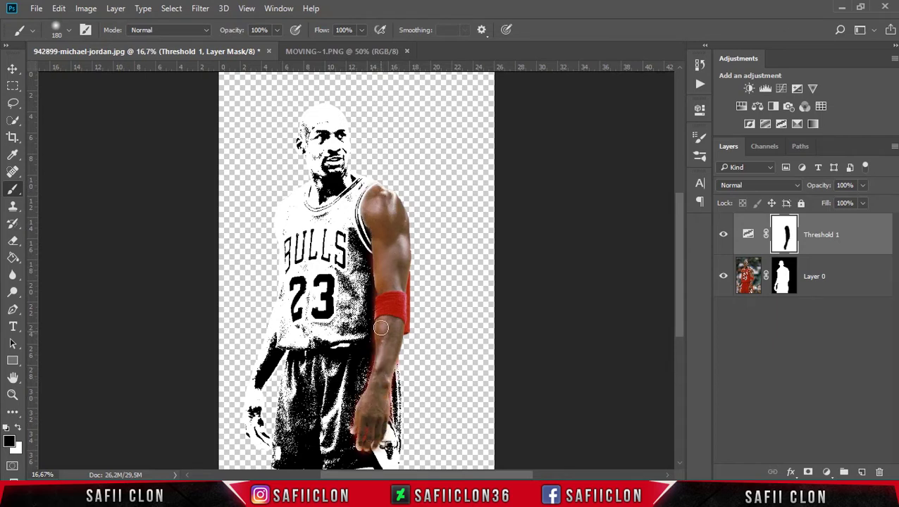
pyautogui.moveTo(255, 402)
pyautogui.mouseDown()
pyautogui.moveTo(260, 455)
pyautogui.moveTo(254, 374)
pyautogui.moveTo(267, 335)
pyautogui.moveTo(265, 247)
pyautogui.moveTo(275, 205)
pyautogui.mouseUp()
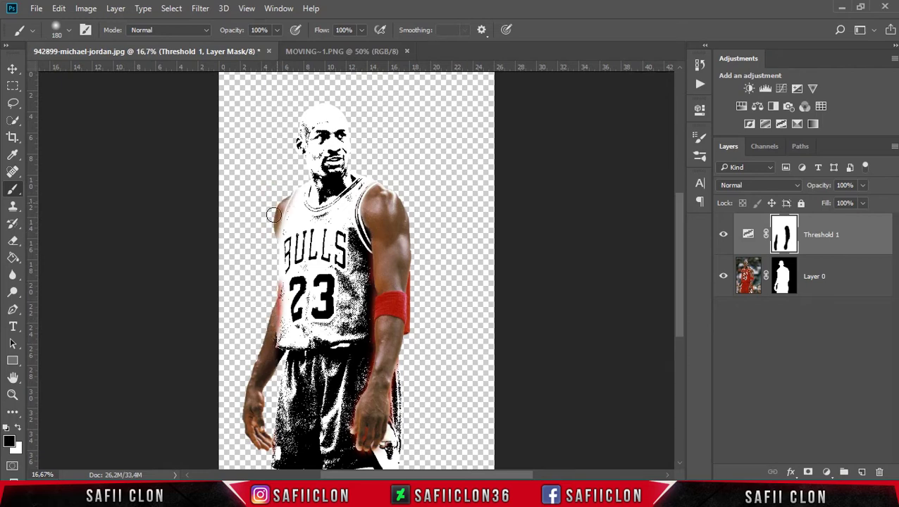
pyautogui.moveTo(259, 135)
pyautogui.mouseDown()
pyautogui.moveTo(317, 168)
pyautogui.moveTo(332, 187)
pyautogui.moveTo(323, 194)
pyautogui.moveTo(331, 180)
pyautogui.moveTo(290, 211)
pyautogui.moveTo(326, 202)
pyautogui.moveTo(352, 212)
pyautogui.moveTo(283, 261)
pyautogui.moveTo(289, 338)
pyautogui.moveTo(311, 233)
pyautogui.moveTo(331, 282)
pyautogui.moveTo(296, 338)
pyautogui.moveTo(320, 331)
pyautogui.moveTo(326, 299)
pyautogui.moveTo(319, 331)
pyautogui.moveTo(305, 301)
pyautogui.mouseUp()
pyautogui.press('[')
pyautogui.press('[')
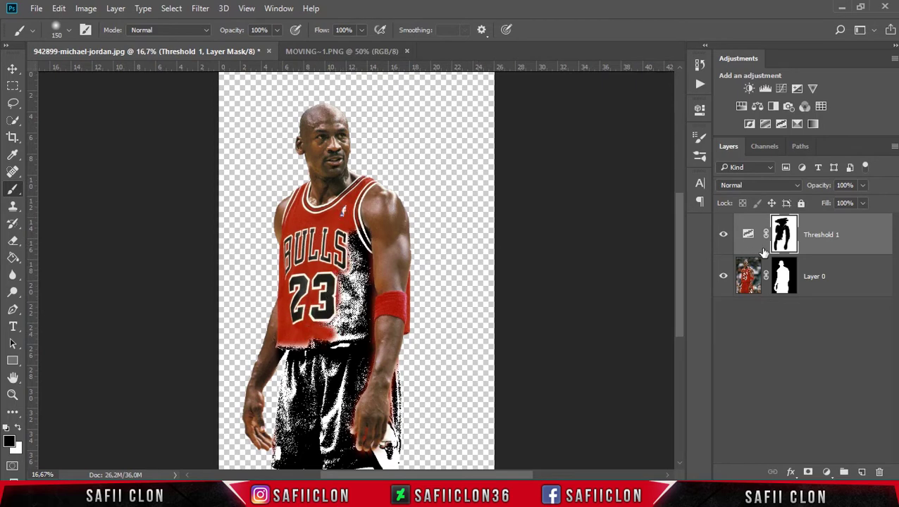
pyautogui.click(852, 245)
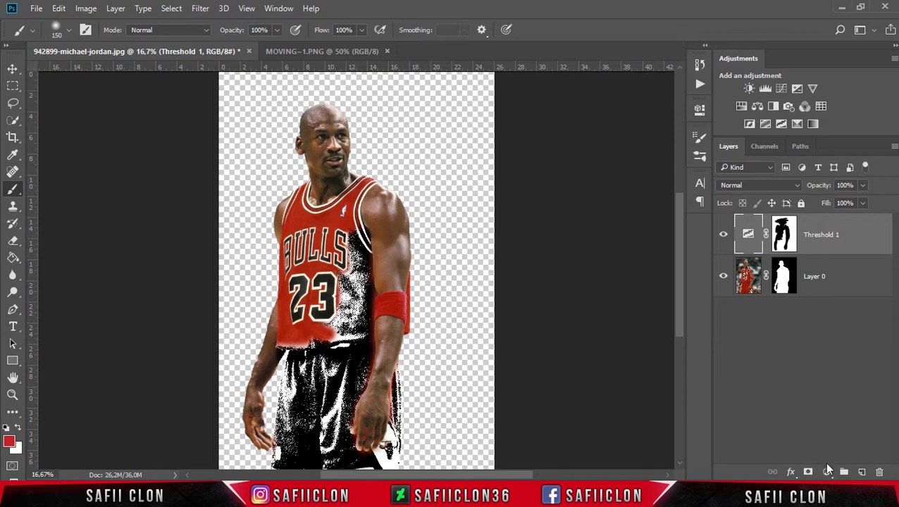
# - Add Threshold 2 at level 81 and collapse its properties
pyautogui.click(828, 473)
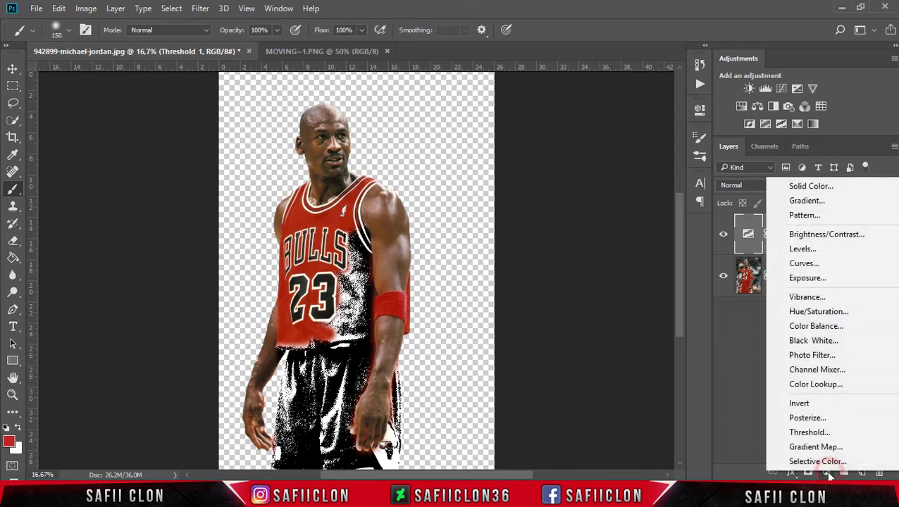
pyautogui.click(819, 433)
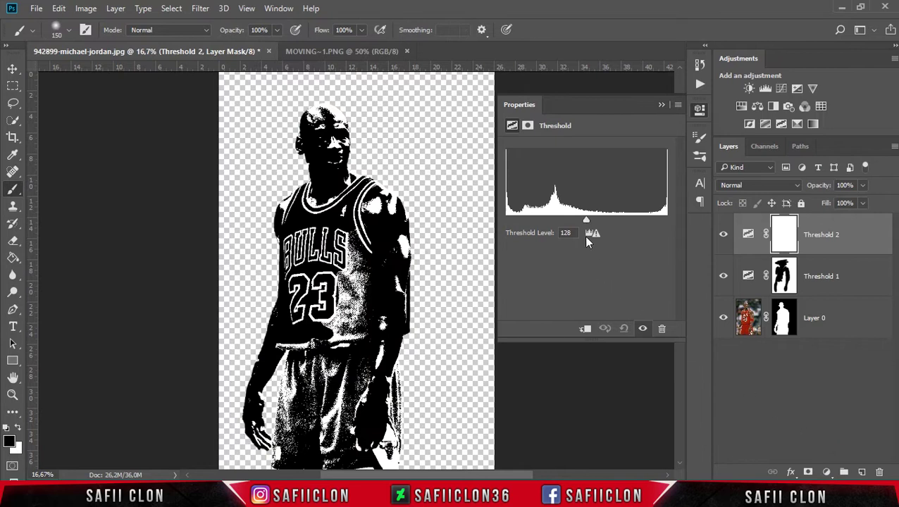
pyautogui.moveTo(586, 219); pyautogui.dragTo(579, 221)
pyautogui.moveTo(506, 220); pyautogui.dragTo(555, 225)
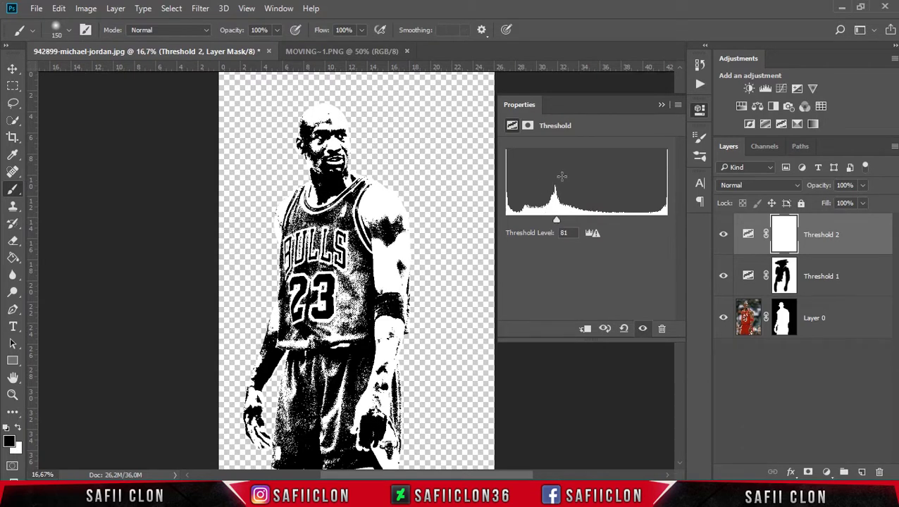
pyautogui.click(662, 105)
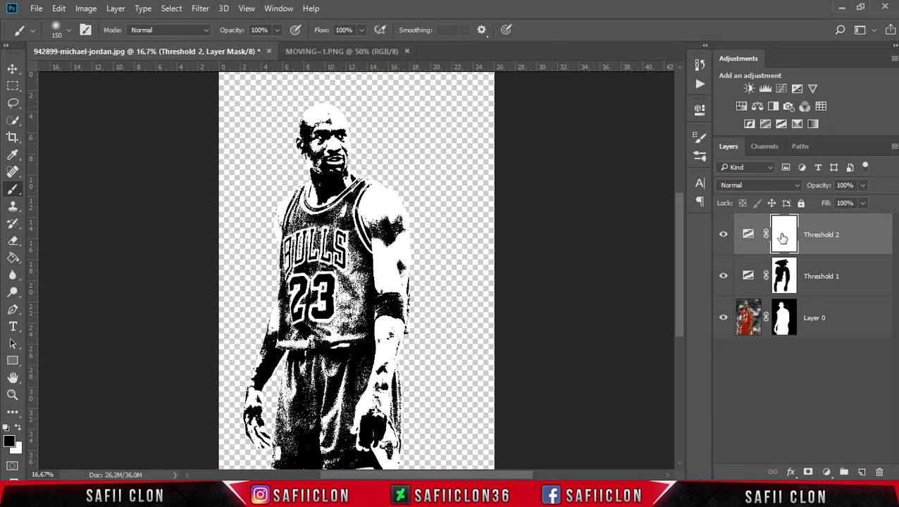
# - Paint black on Threshold 2's mask to show colour on the right arm, red wristband and head
pyautogui.click(782, 236)
pyautogui.rightClick(13, 189)
pyautogui.click(48, 192)
pyautogui.moveTo(395, 215)
pyautogui.mouseDown()
pyautogui.moveTo(397, 259)
pyautogui.moveTo(377, 192)
pyautogui.moveTo(396, 285)
pyautogui.mouseUp()
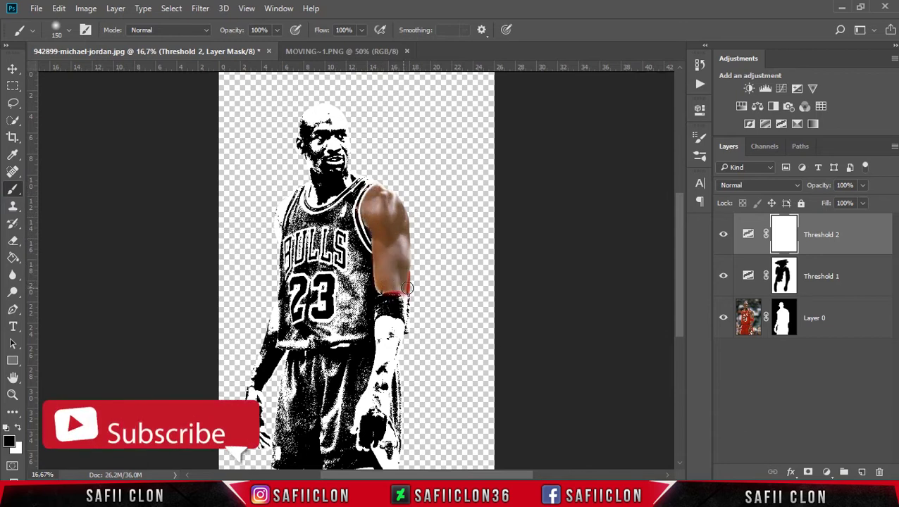
pyautogui.moveTo(396, 285); pyautogui.dragTo(365, 443)
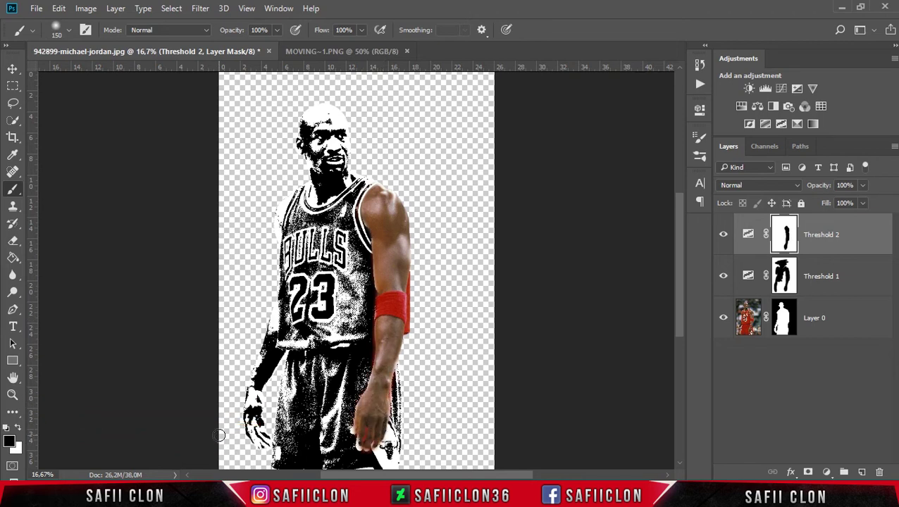
pyautogui.moveTo(332, 119)
pyautogui.mouseDown()
pyautogui.moveTo(268, 114)
pyautogui.moveTo(322, 194)
pyautogui.moveTo(276, 240)
pyautogui.mouseUp()
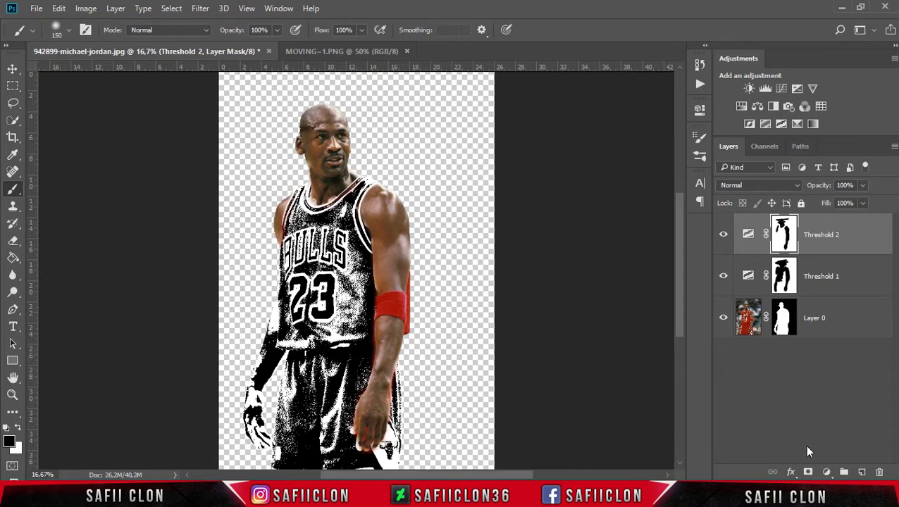
pyautogui.click(827, 474)
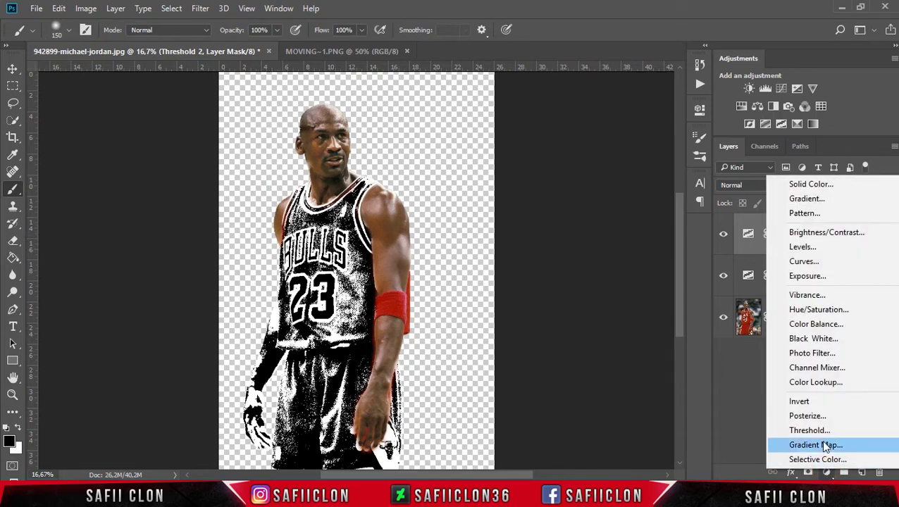
# - Add a third Threshold layer with a lowered level for lighter detail
pyautogui.click(821, 437)
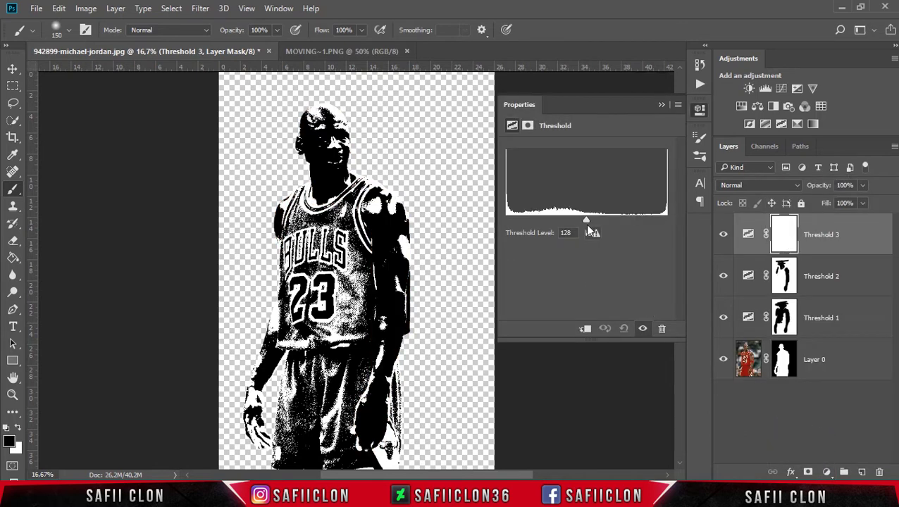
pyautogui.moveTo(587, 223)
pyautogui.mouseDown()
pyautogui.moveTo(519, 223)
pyautogui.moveTo(556, 224)
pyautogui.mouseUp()
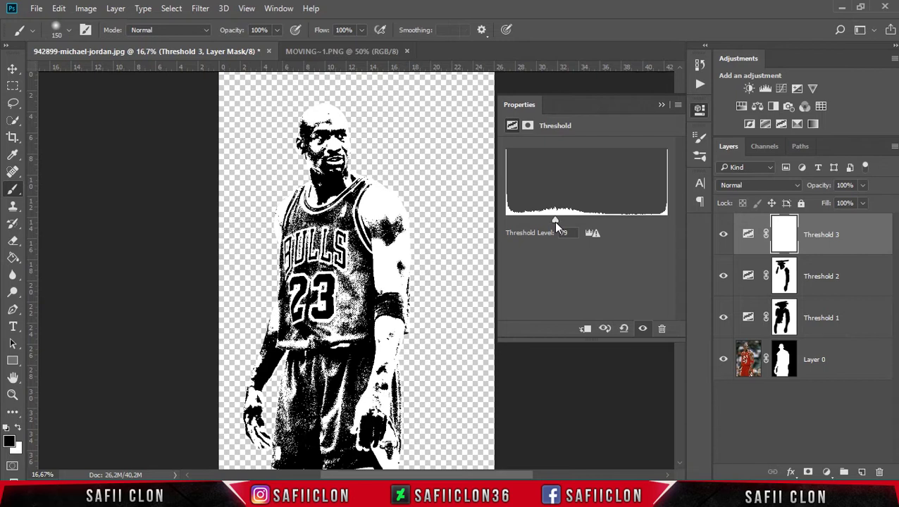
pyautogui.click(657, 105)
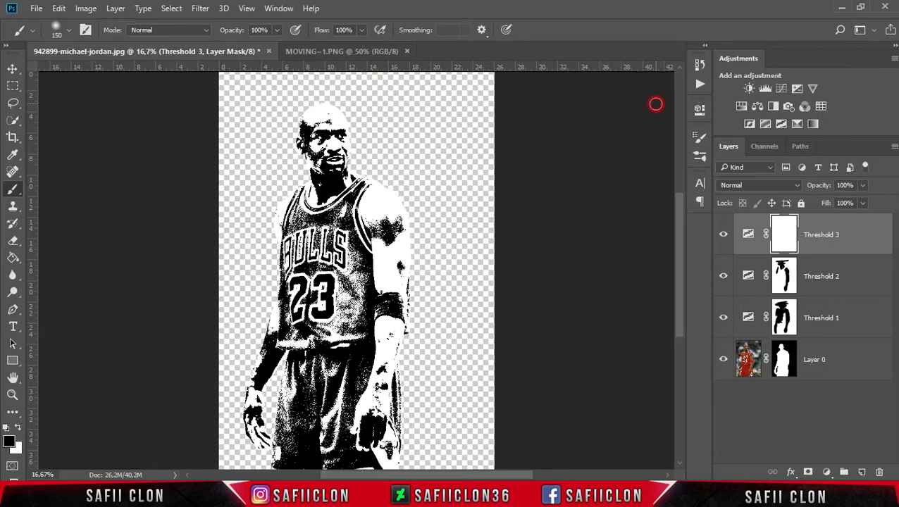
# - Paint Threshold 3's mask to show colour on the left shoulder edge, head and face
pyautogui.keyDown('shift'); pyautogui.click(785, 233); pyautogui.keyUp('shift')
pyautogui.keyDown('shift'); pyautogui.click(788, 235); pyautogui.keyUp('shift')
pyautogui.moveTo(276, 197); pyautogui.dragTo(278, 221)
pyautogui.moveTo(258, 100)
pyautogui.mouseDown()
pyautogui.moveTo(375, 125)
pyautogui.moveTo(310, 160)
pyautogui.moveTo(345, 165)
pyautogui.moveTo(314, 172)
pyautogui.moveTo(329, 188)
pyautogui.mouseUp()
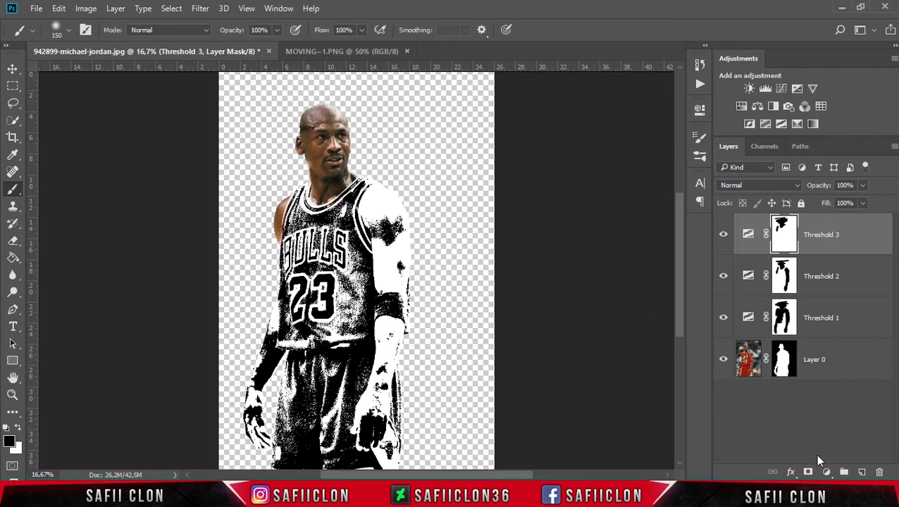
pyautogui.click(826, 472)
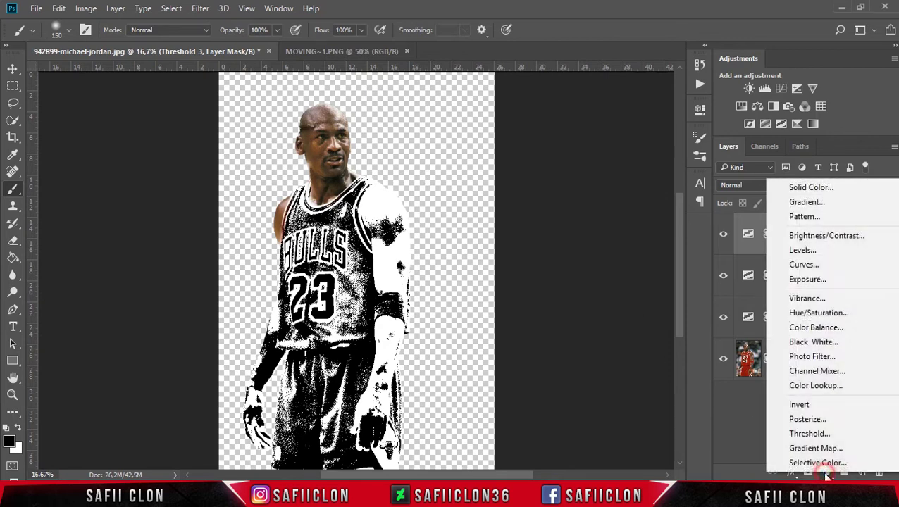
# - Add a fourth Threshold layer with its level set to about 77
pyautogui.click(810, 435)
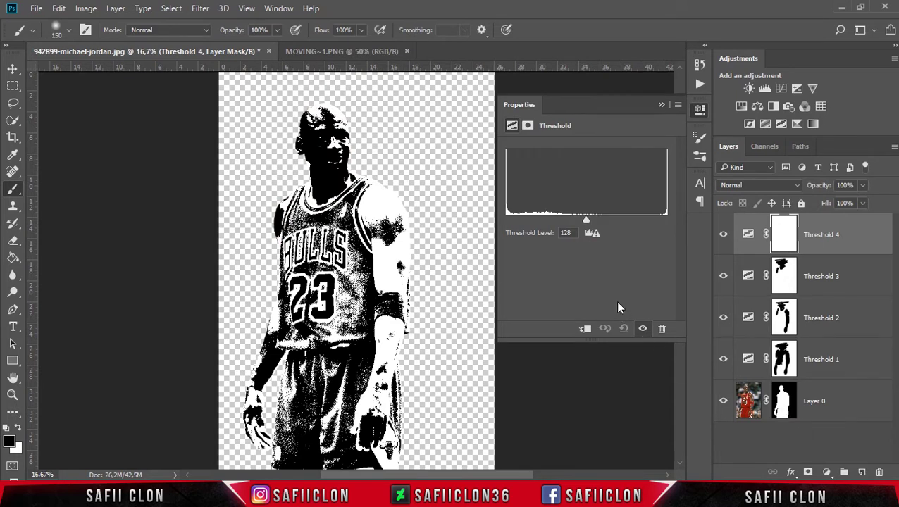
pyautogui.click(585, 221)
pyautogui.moveTo(585, 222)
pyautogui.mouseDown()
pyautogui.moveTo(474, 225)
pyautogui.moveTo(552, 224)
pyautogui.mouseUp()
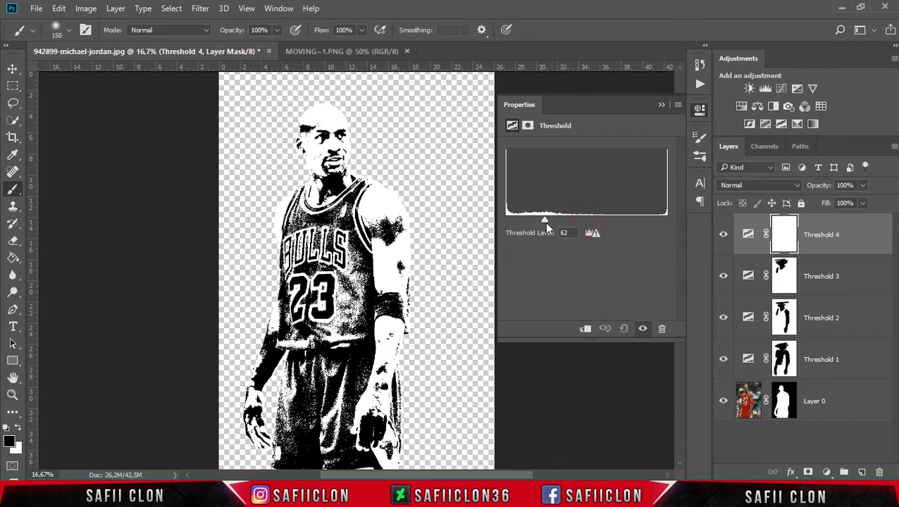
pyautogui.moveTo(551, 222); pyautogui.dragTo(556, 222)
pyautogui.click(657, 106)
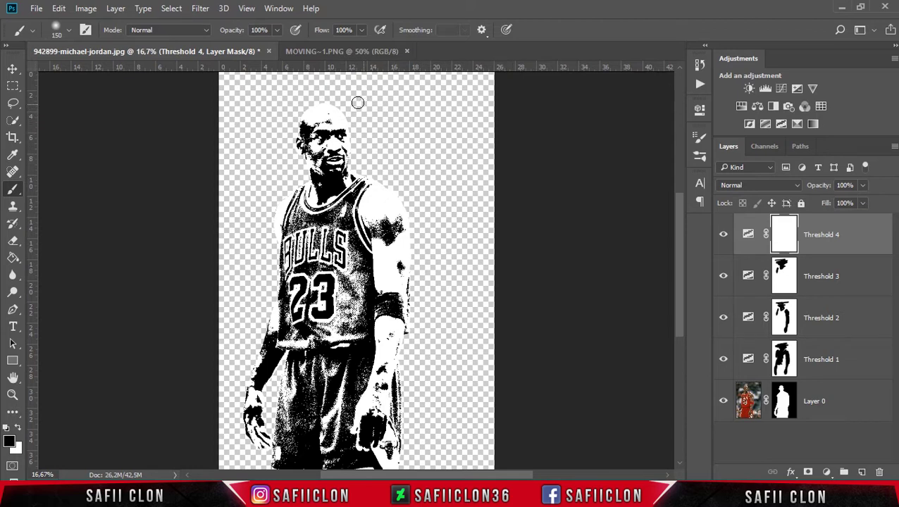
# - Paint Threshold 4's mask to show faint colour on the top of the head and left shoulder
pyautogui.click(300, 106)
pyautogui.moveTo(311, 108); pyautogui.dragTo(339, 112)
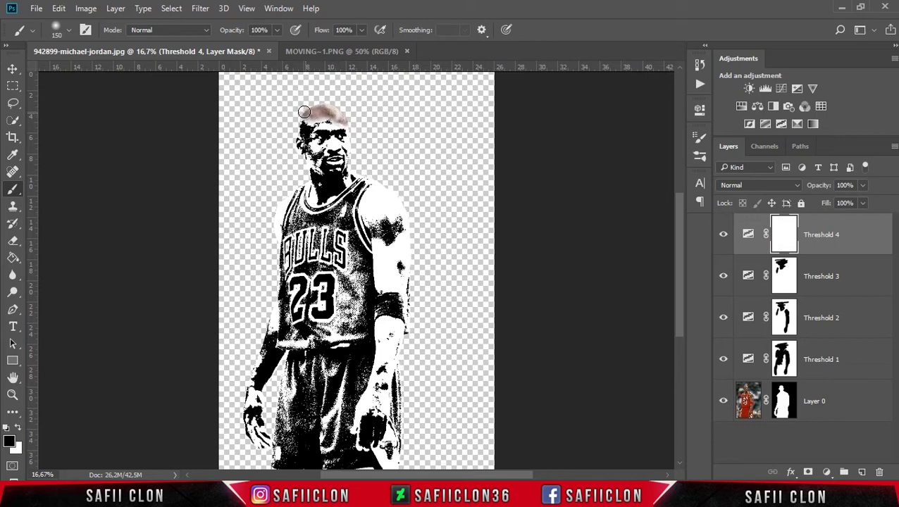
pyautogui.moveTo(282, 193); pyautogui.dragTo(277, 230)
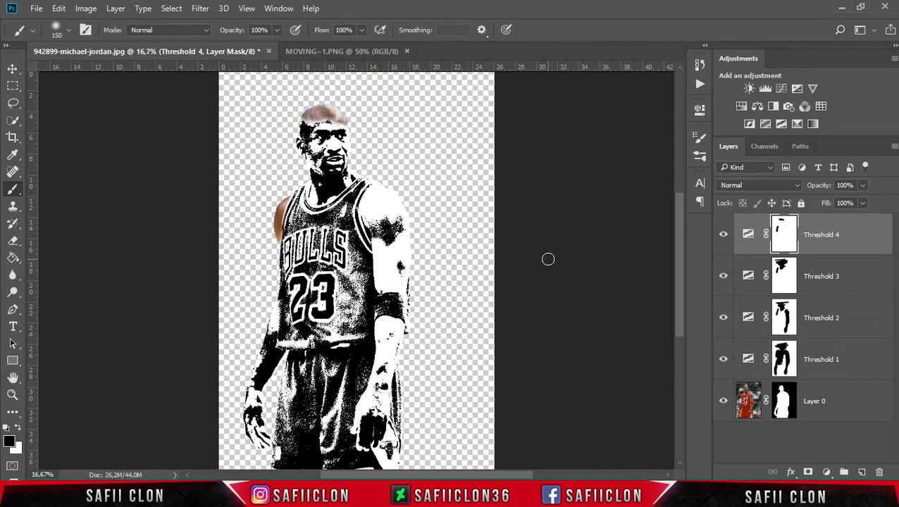
pyautogui.click(827, 472)
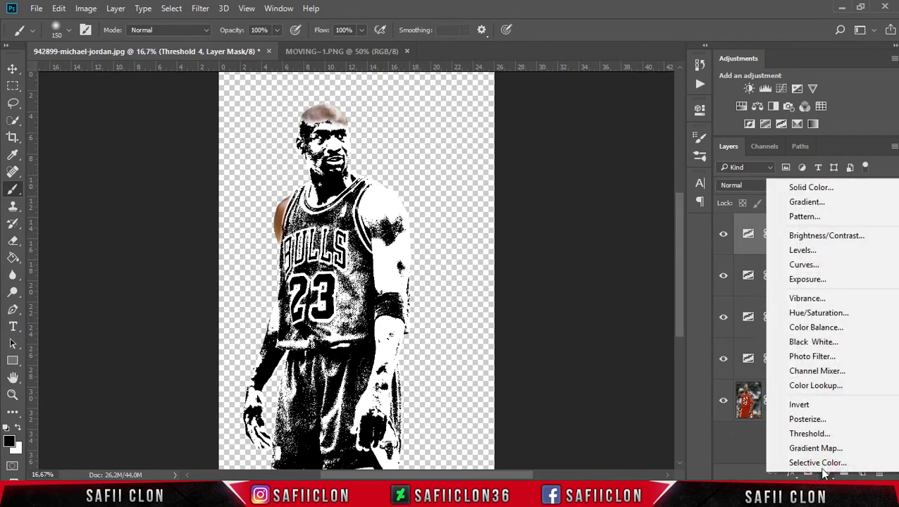
# - Add a fifth Threshold layer at level 128, then select all five Threshold layers
pyautogui.click(822, 434)
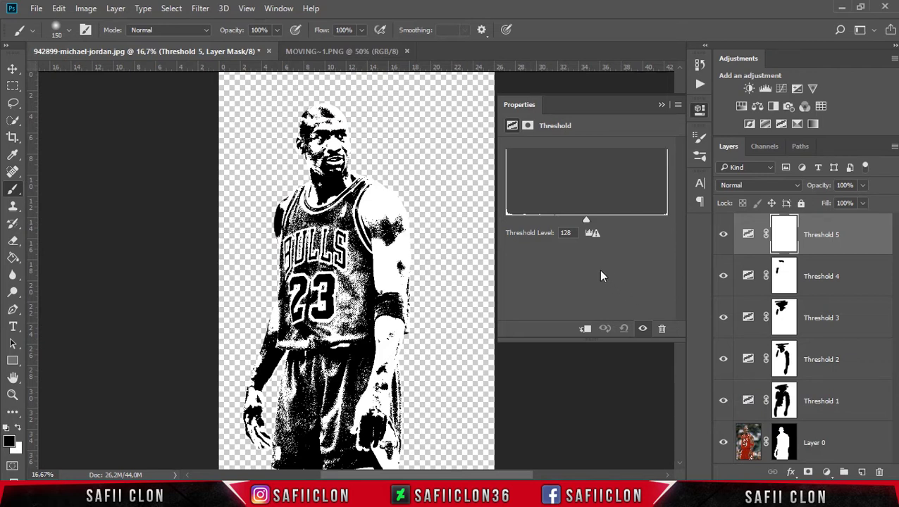
pyautogui.moveTo(586, 224); pyautogui.dragTo(583, 224)
pyautogui.moveTo(580, 223); pyautogui.dragTo(585, 223)
pyautogui.click(662, 105)
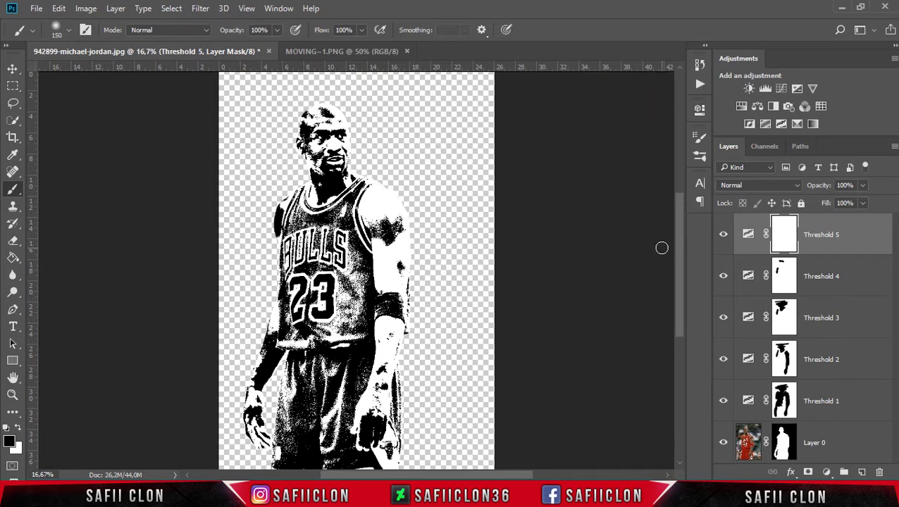
pyautogui.click(856, 237)
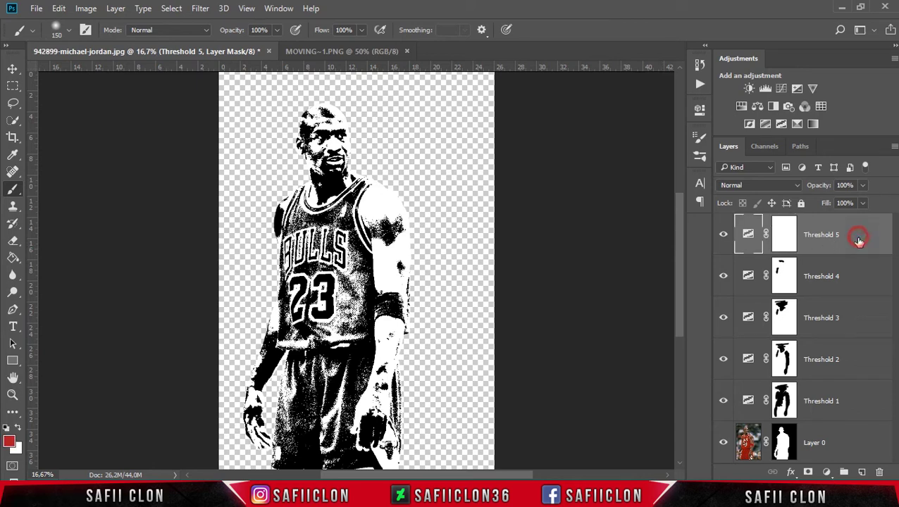
pyautogui.keyDown('shift'); pyautogui.click(859, 407); pyautogui.keyUp('shift')
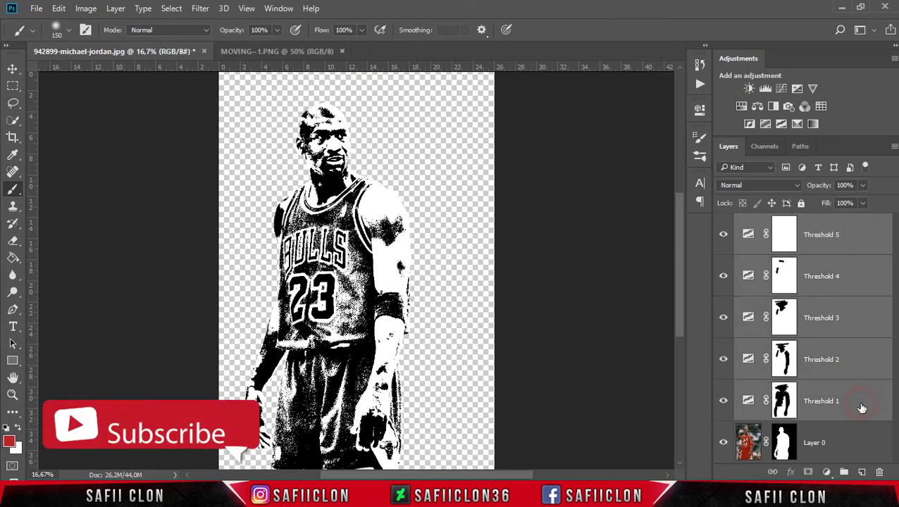
# - Group the five Threshold layers into a folder named 'Threshold', then hide it to compare
pyautogui.rightClick(859, 242)
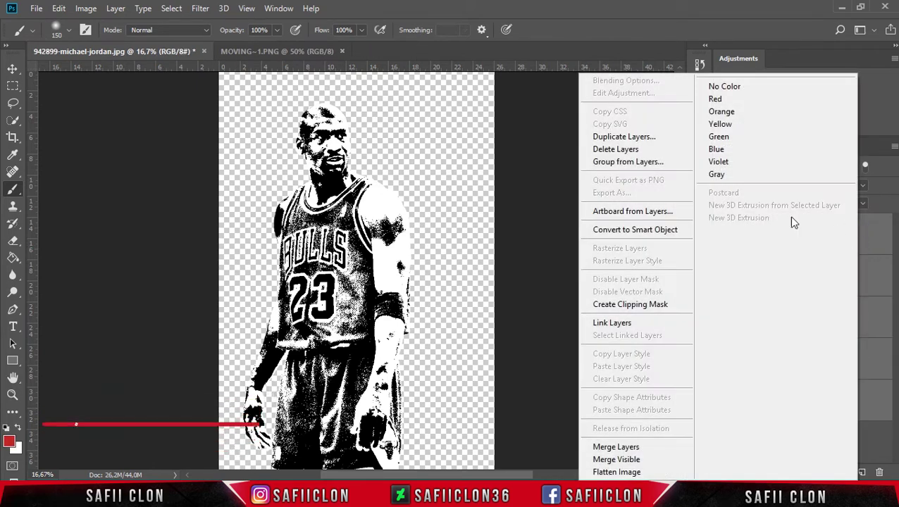
pyautogui.click(634, 165)
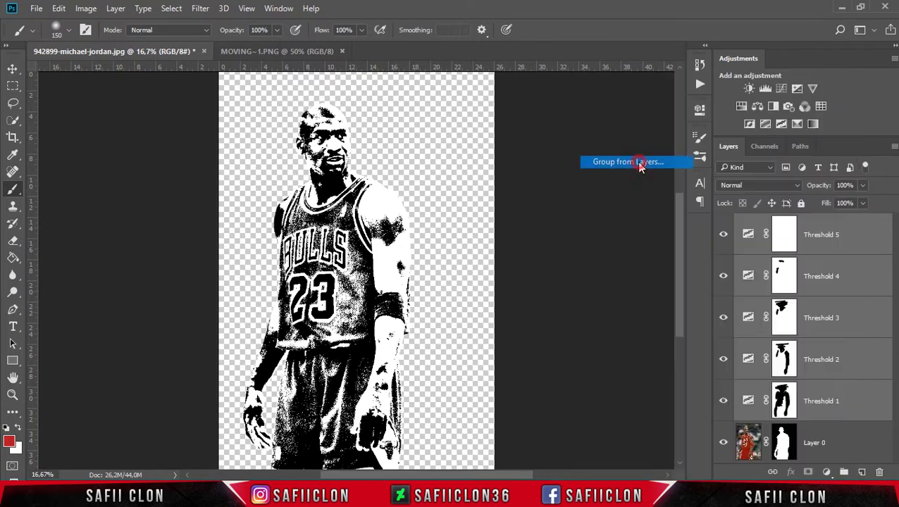
pyautogui.write('T')
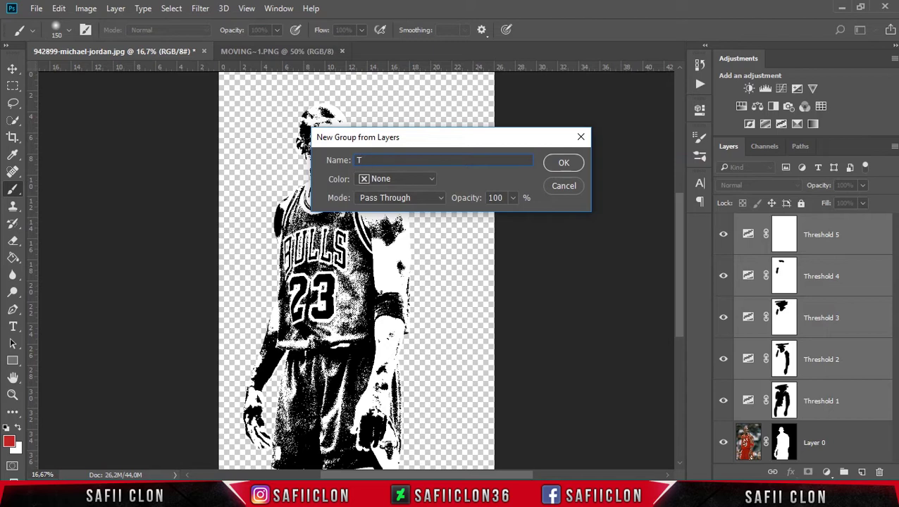
pyautogui.write('hresh')
pyautogui.write('old')
pyautogui.click(564, 162)
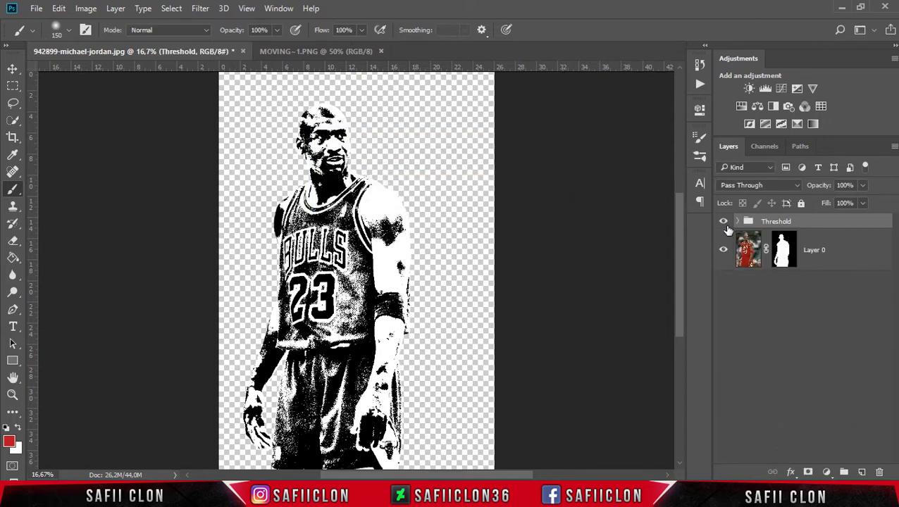
pyautogui.click(723, 222)
# - Show the Threshold group again and merge all visible layers into a new Layer 1
pyautogui.click(724, 222)
pyautogui.click(724, 222)
pyautogui.click(723, 222)
pyautogui.click(825, 226)
pyautogui.hotkey('ctrl', 'shift', 'alt', 'e')
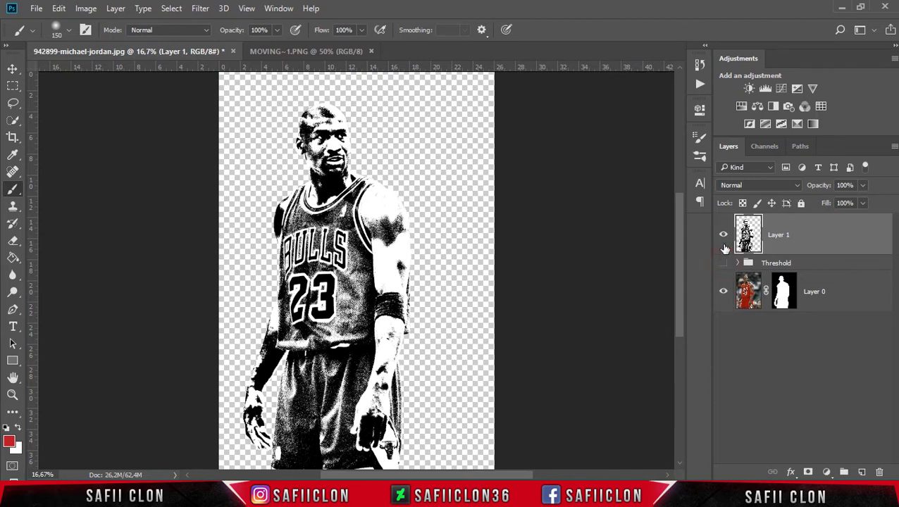
# - Compare Layer 1 against the colour photo, then hide Layer 0
pyautogui.click(724, 237)
pyautogui.click(724, 237)
pyautogui.click(724, 237)
pyautogui.click(723, 237)
pyautogui.click(826, 236)
pyautogui.click(173, 10)
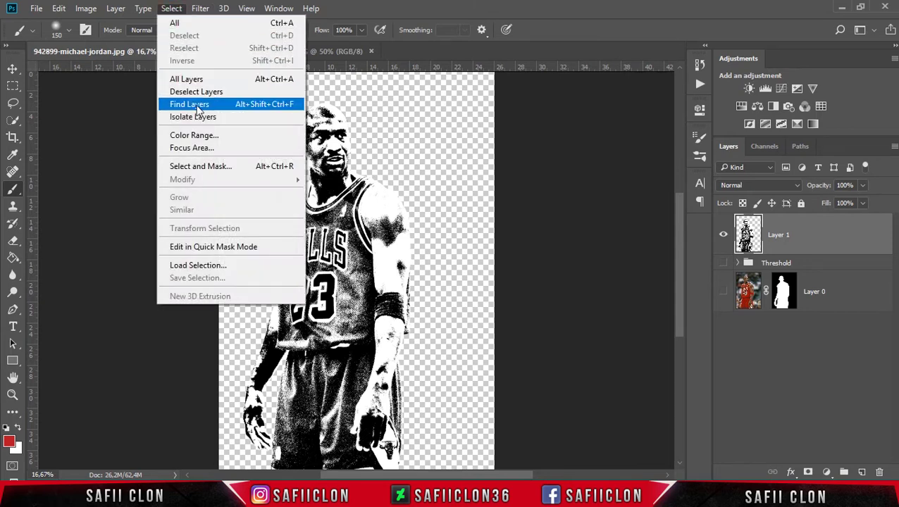
# - Select the Shadows tones with Color Range
pyautogui.click(207, 135)
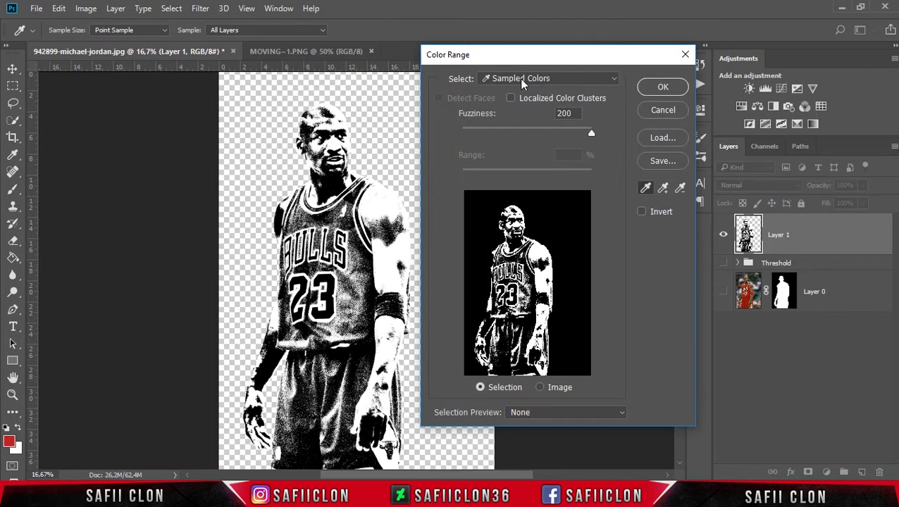
pyautogui.click(553, 81)
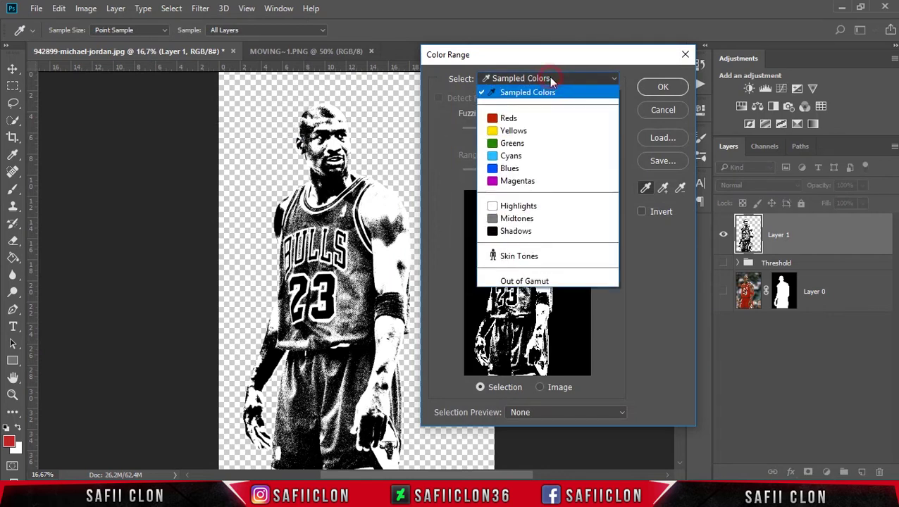
pyautogui.click(521, 233)
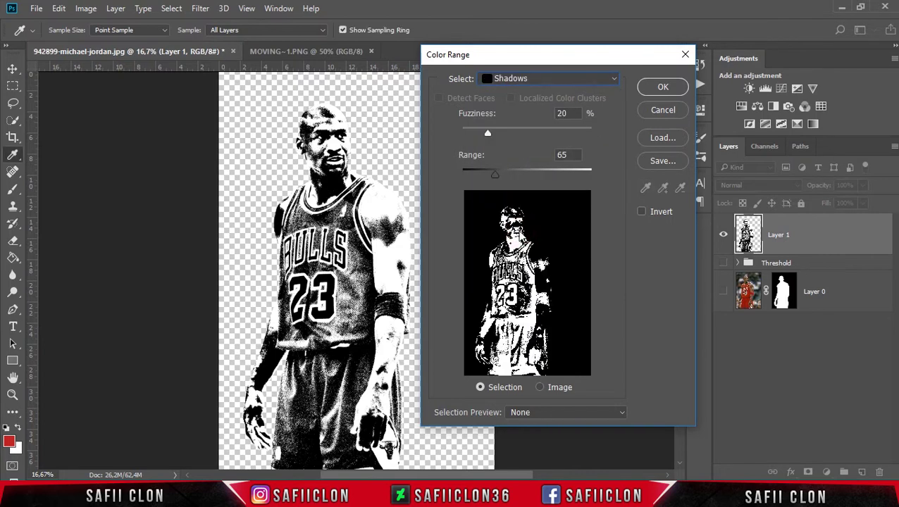
pyautogui.click(662, 88)
pyautogui.press('b')
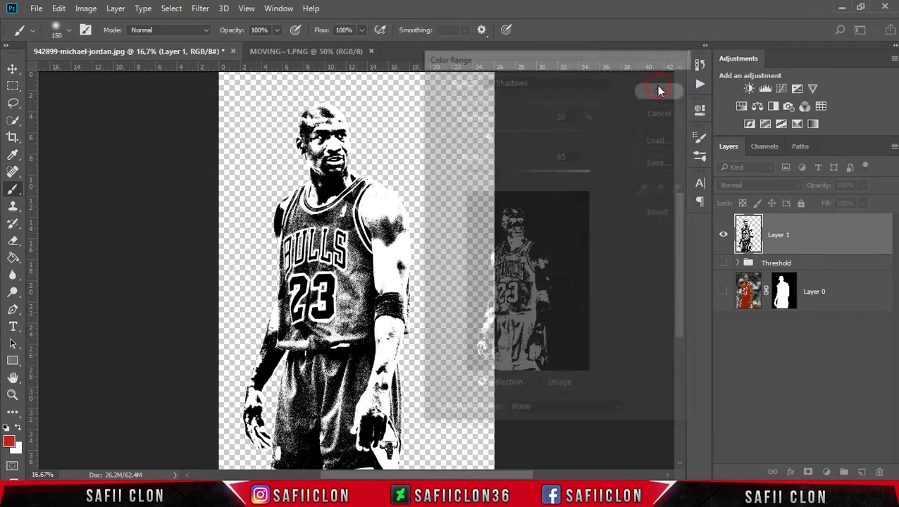
# - Mask Layer 1 with the shadows selection, then select the Threshold group
pyautogui.click(12, 68)
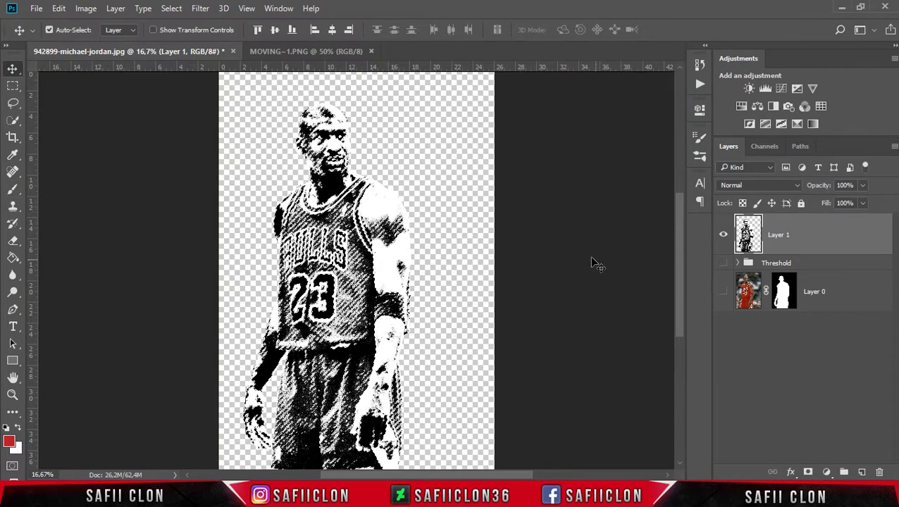
pyautogui.click(823, 239)
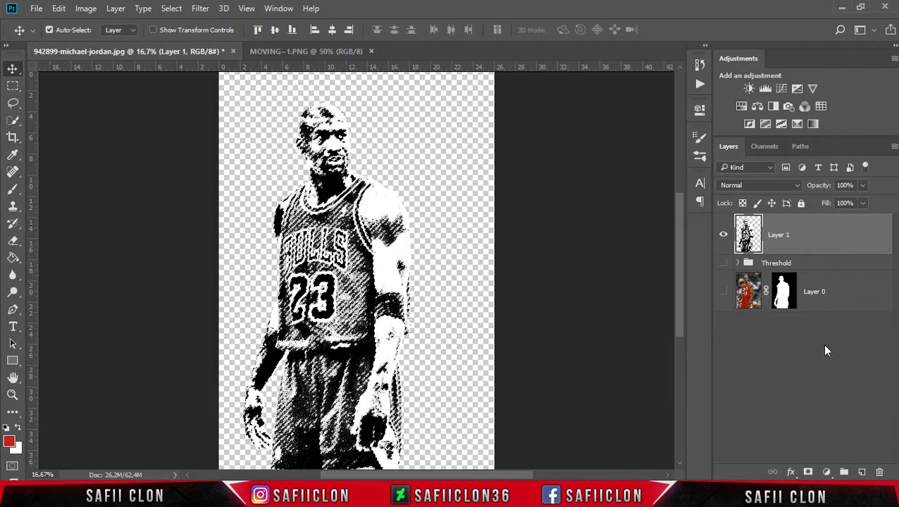
pyautogui.click(808, 472)
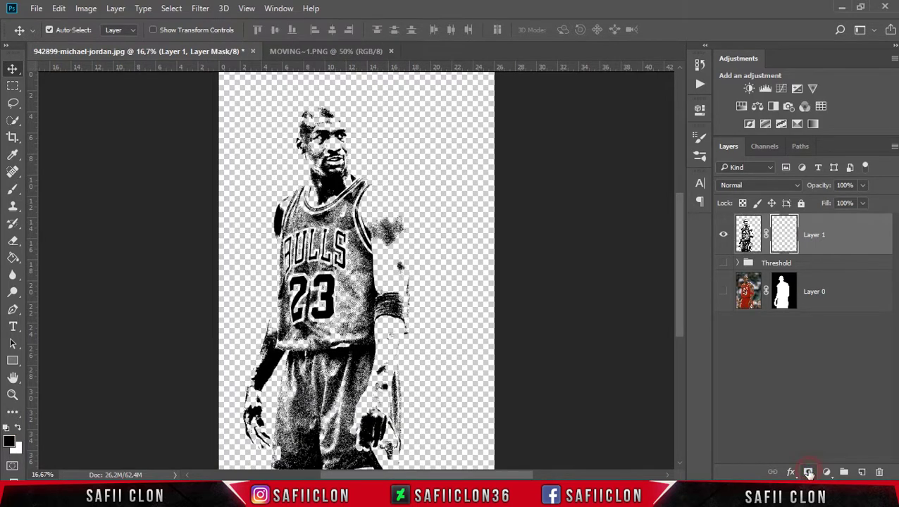
pyautogui.click(858, 236)
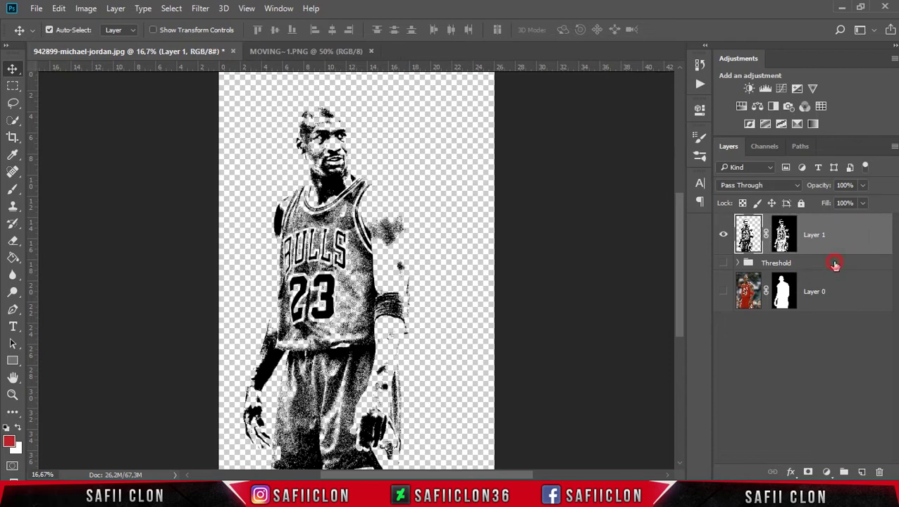
pyautogui.click(834, 264)
pyautogui.click(827, 472)
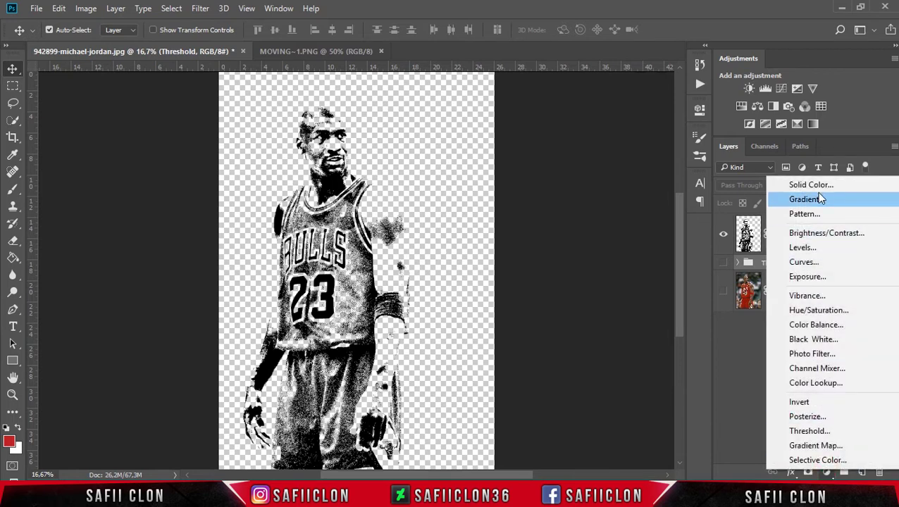
# - Add a pure white (#ffffff) Solid Color fill layer beneath the figure
pyautogui.click(825, 183)
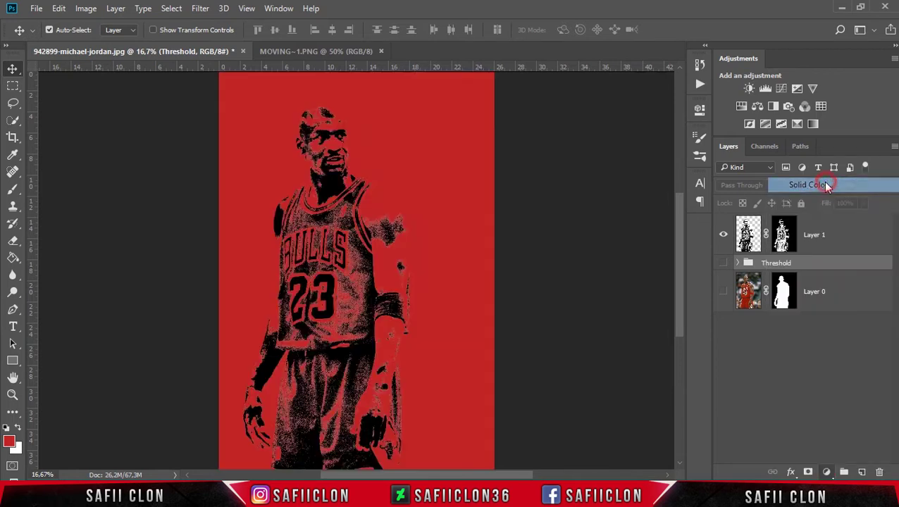
pyautogui.moveTo(428, 155); pyautogui.dragTo(358, 122)
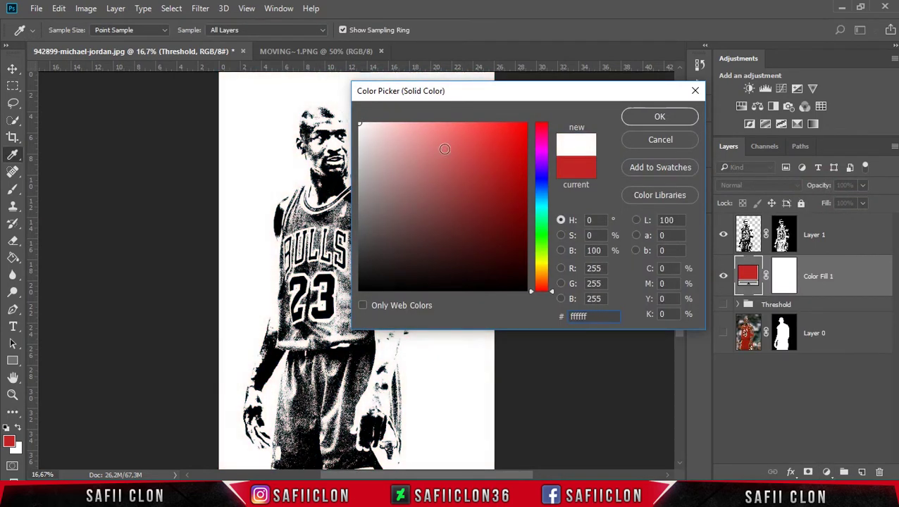
pyautogui.click(662, 117)
pyautogui.press('v')
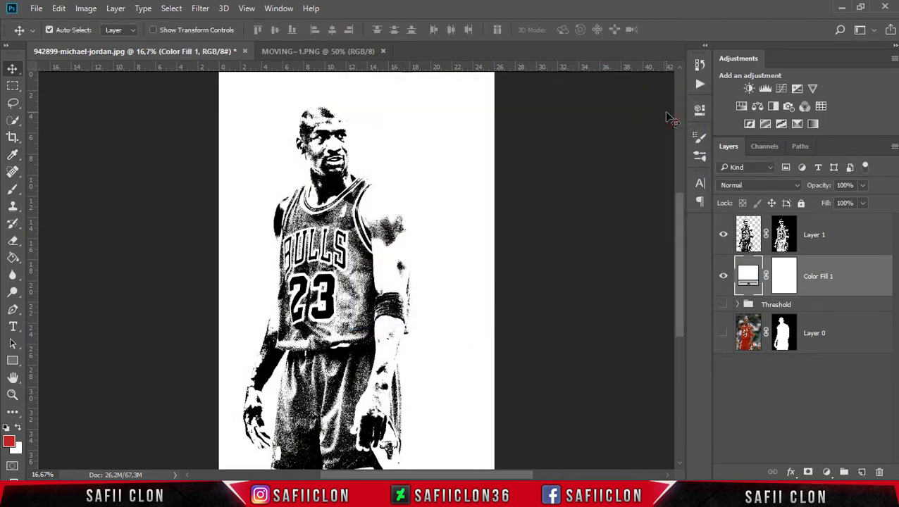
# - Duplicate Layer 1 as Layer 1 copy
pyautogui.click(848, 243)
pyautogui.rightClick(849, 242)
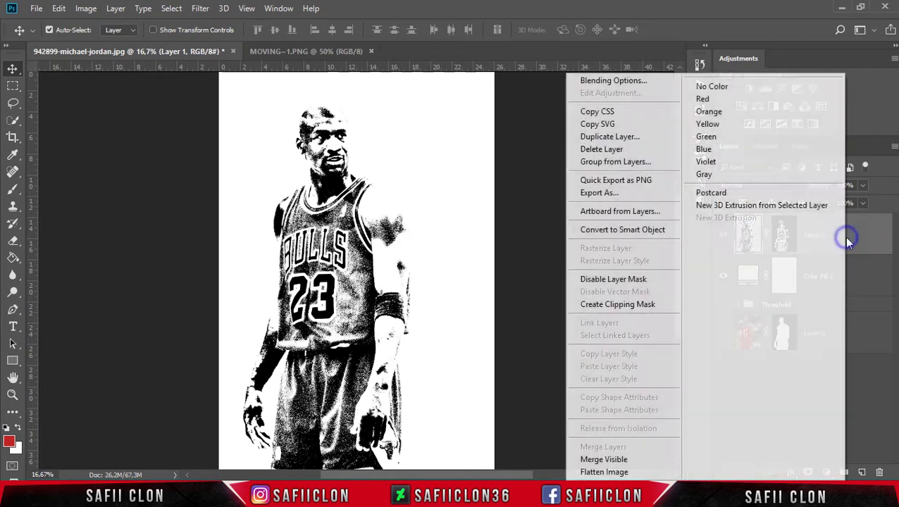
pyautogui.click(616, 140)
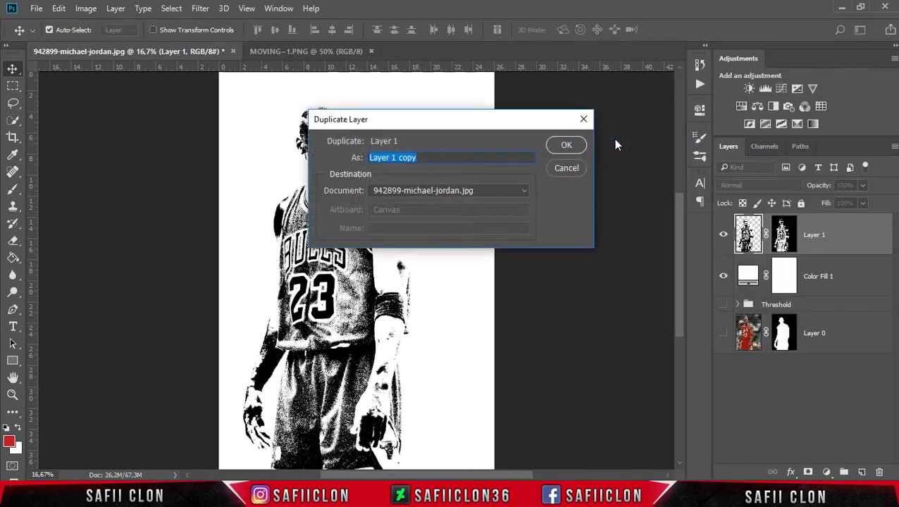
pyautogui.click(571, 146)
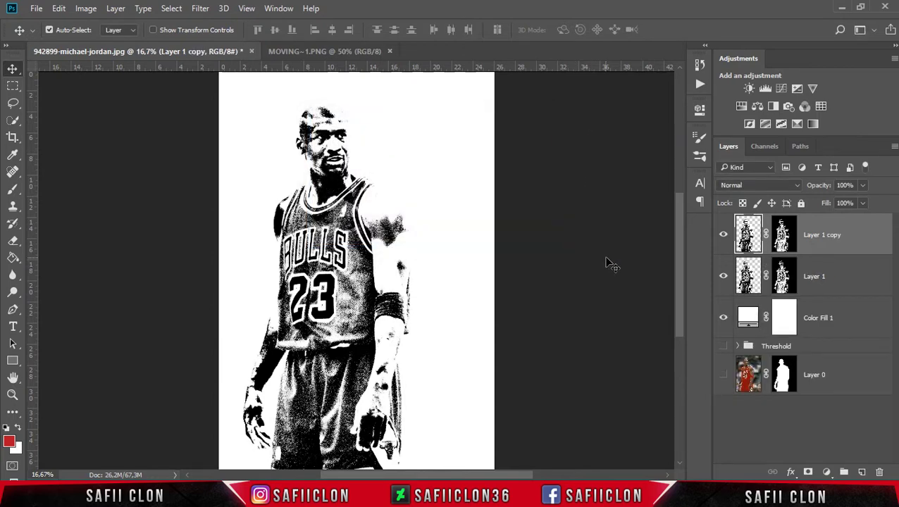
pyautogui.rightClick(854, 237)
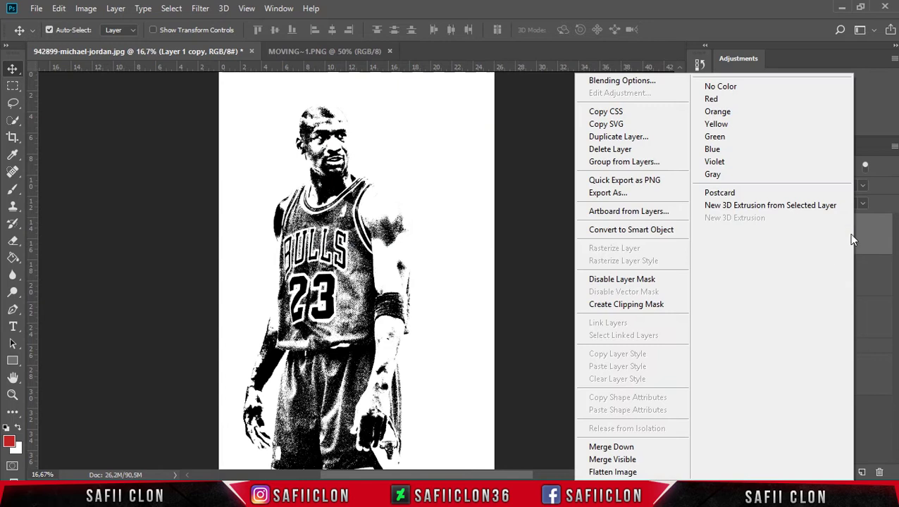
# - Give Layer 1 copy a Lighten-mode Color Overlay in red #c22424
pyautogui.click(640, 83)
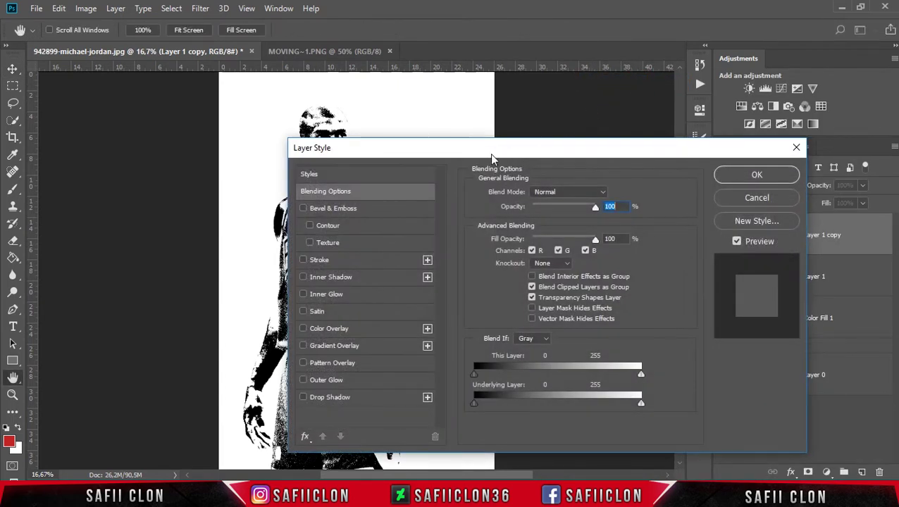
pyautogui.moveTo(492, 158); pyautogui.dragTo(638, 102)
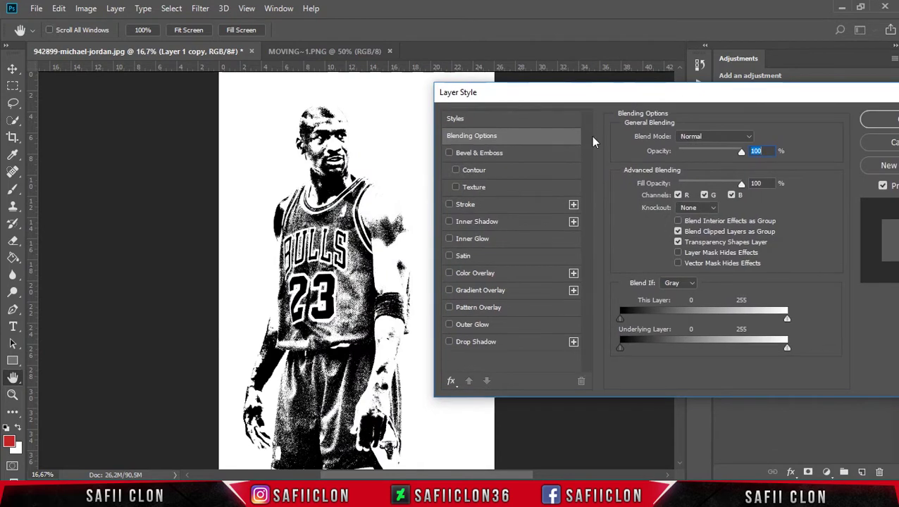
pyautogui.click(488, 275)
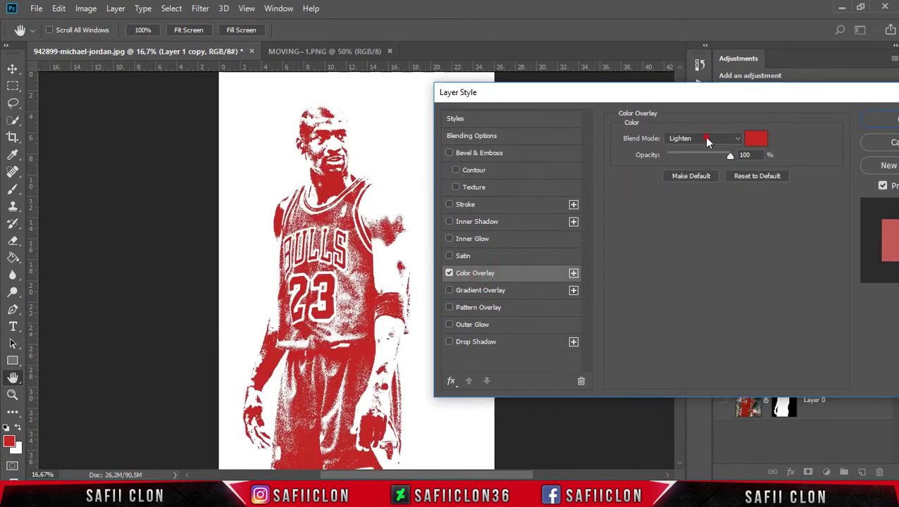
pyautogui.click(708, 140)
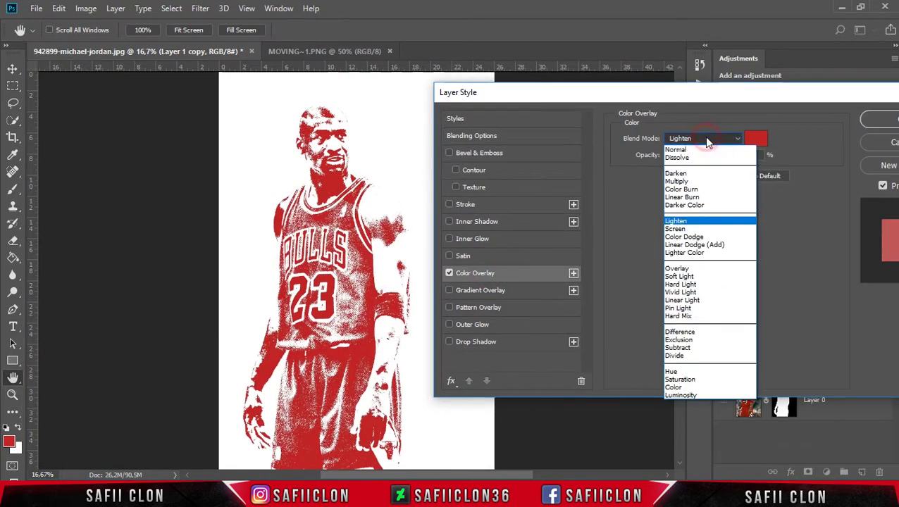
pyautogui.click(679, 222)
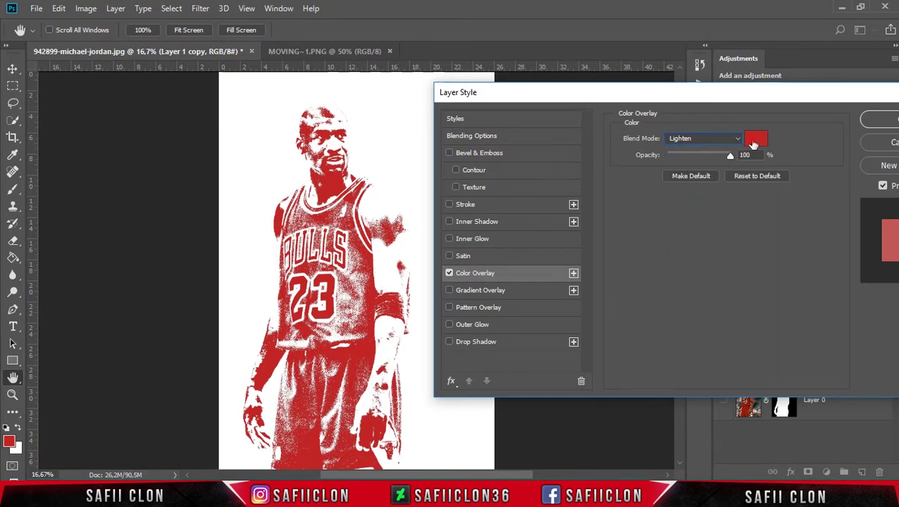
pyautogui.click(754, 140)
pyautogui.doubleClick(607, 317)
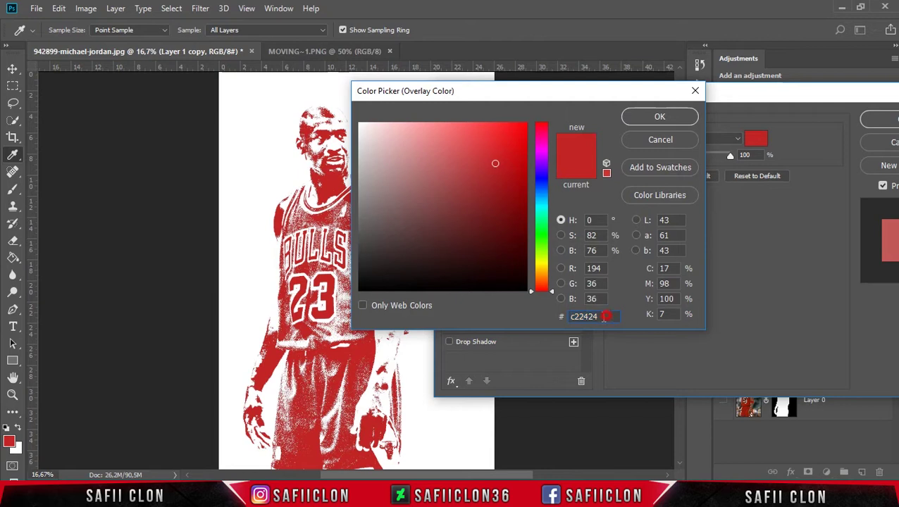
pyautogui.moveTo(606, 317); pyautogui.dragTo(575, 318)
pyautogui.write('c22')
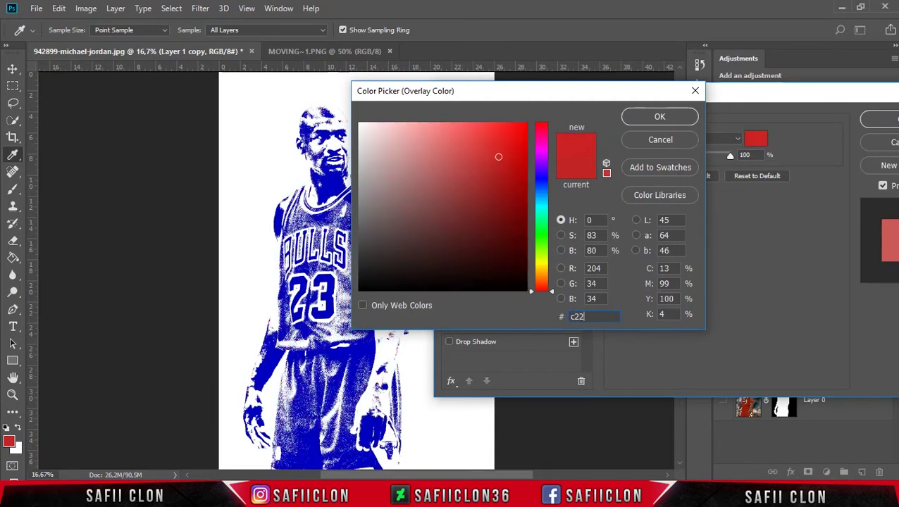
pyautogui.write('424')
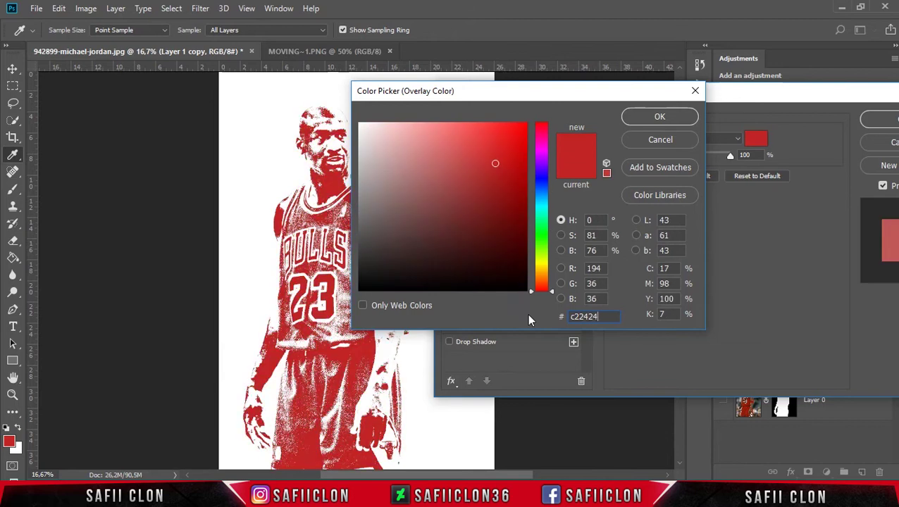
pyautogui.click(655, 119)
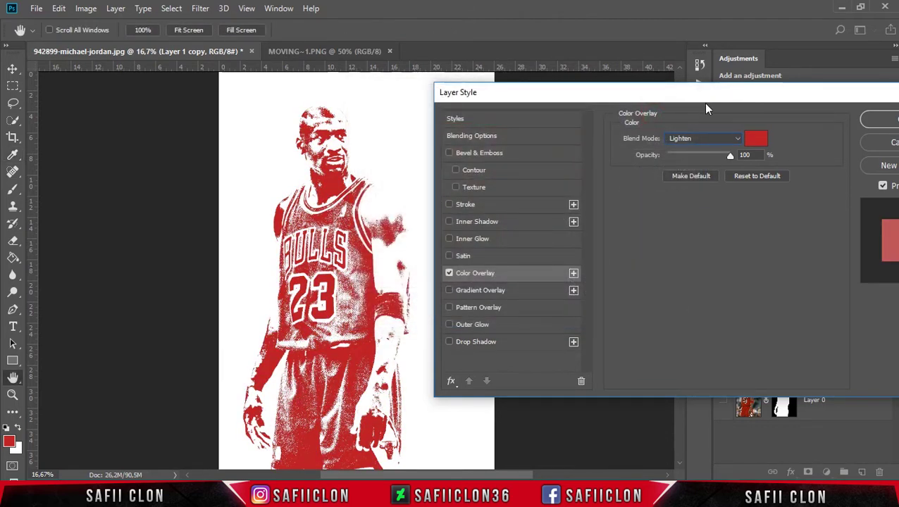
pyautogui.moveTo(696, 97); pyautogui.dragTo(609, 65)
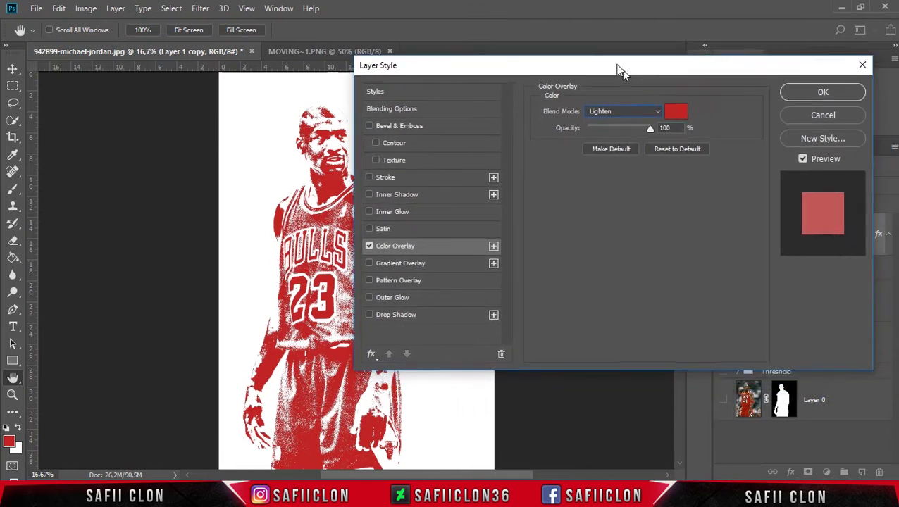
pyautogui.click(818, 87)
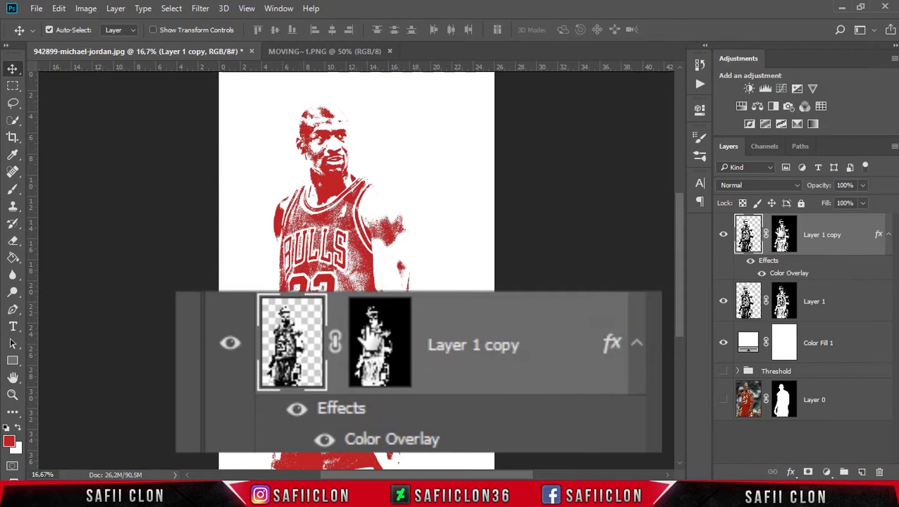
# - Replace Layer 1 copy's old mask with a fresh all-white mask and target it
pyautogui.click(784, 236)
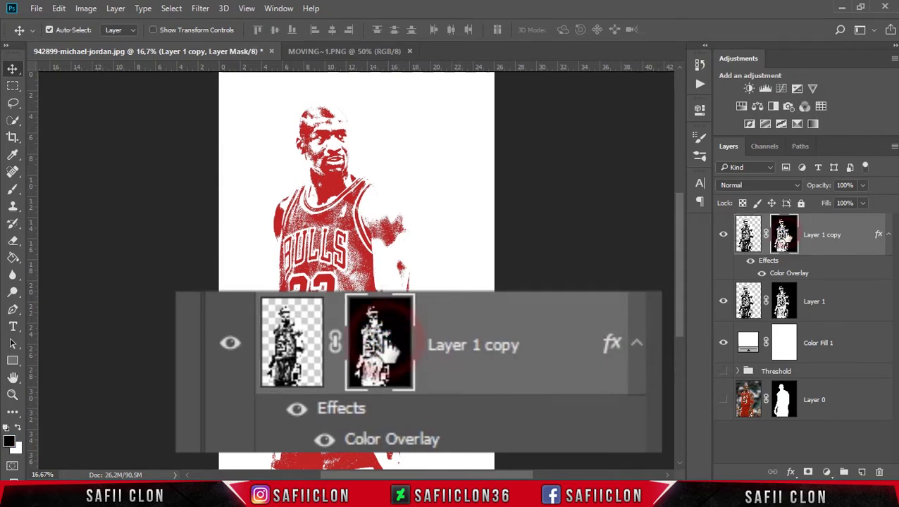
pyautogui.rightClick(784, 236)
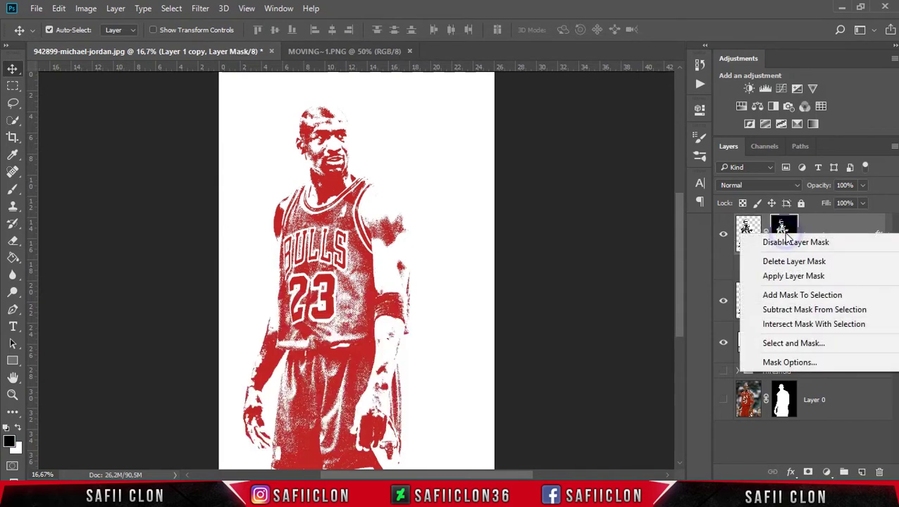
pyautogui.click(795, 276)
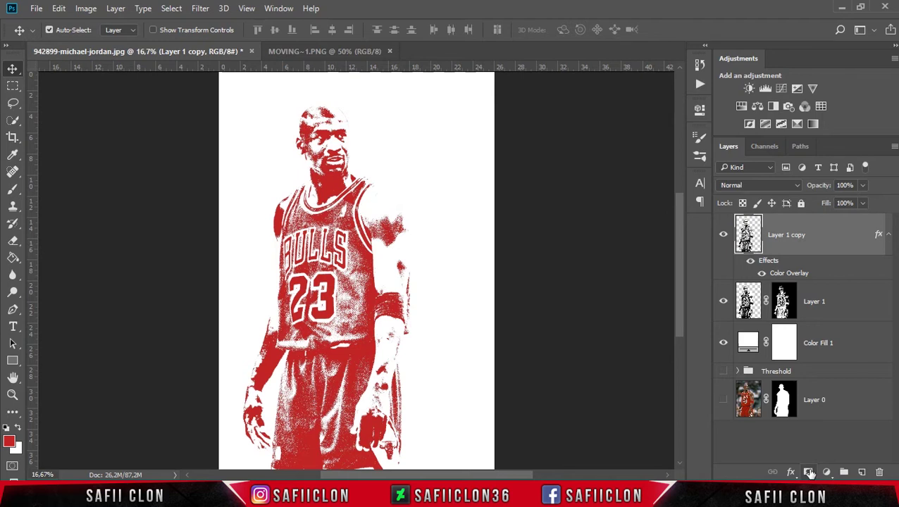
pyautogui.click(809, 472)
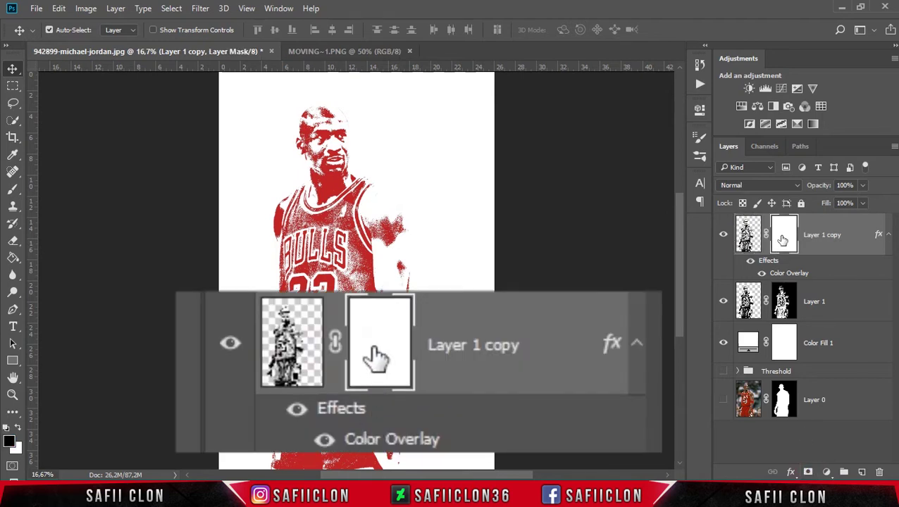
pyautogui.click(783, 241)
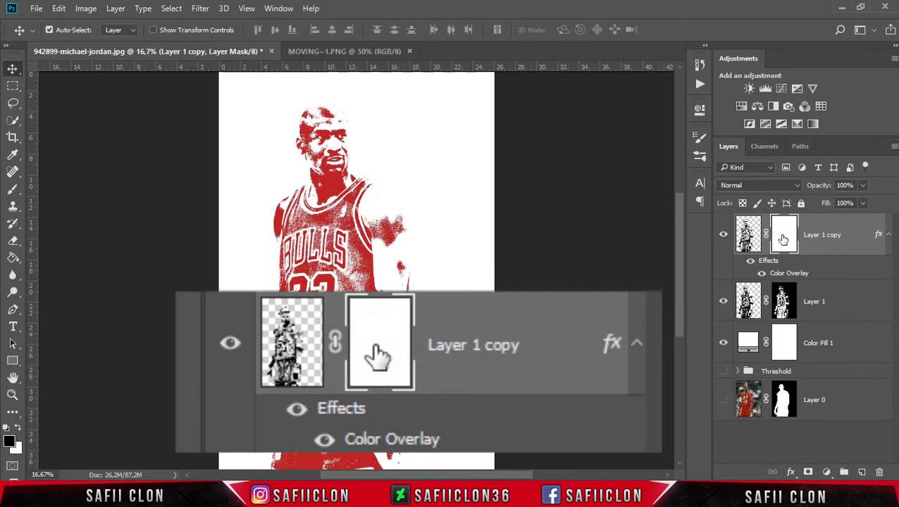
pyautogui.click(13, 192)
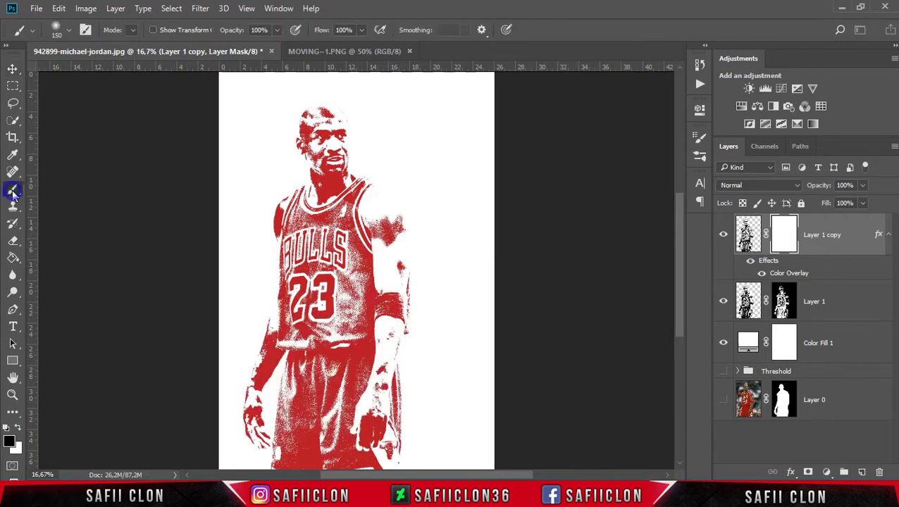
# - Pick a hard round brush tip for painting the mask
pyautogui.click(64, 189)
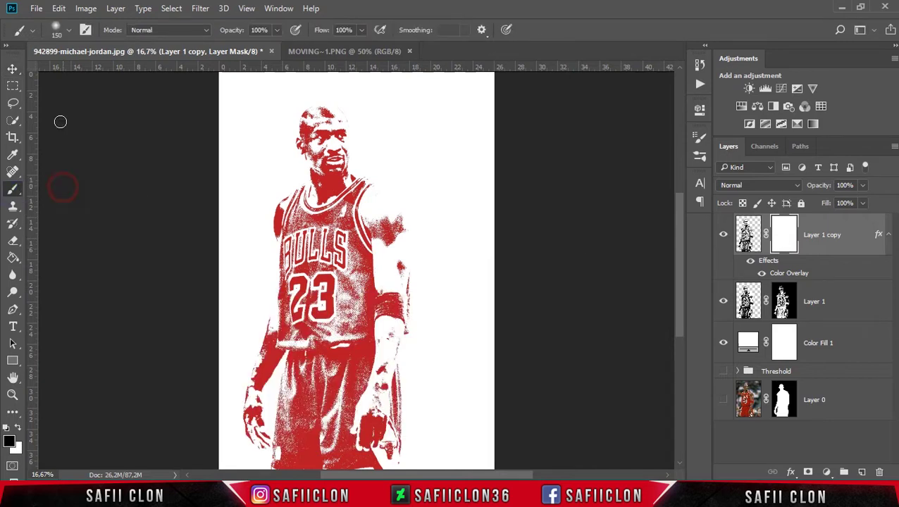
pyautogui.click(67, 30)
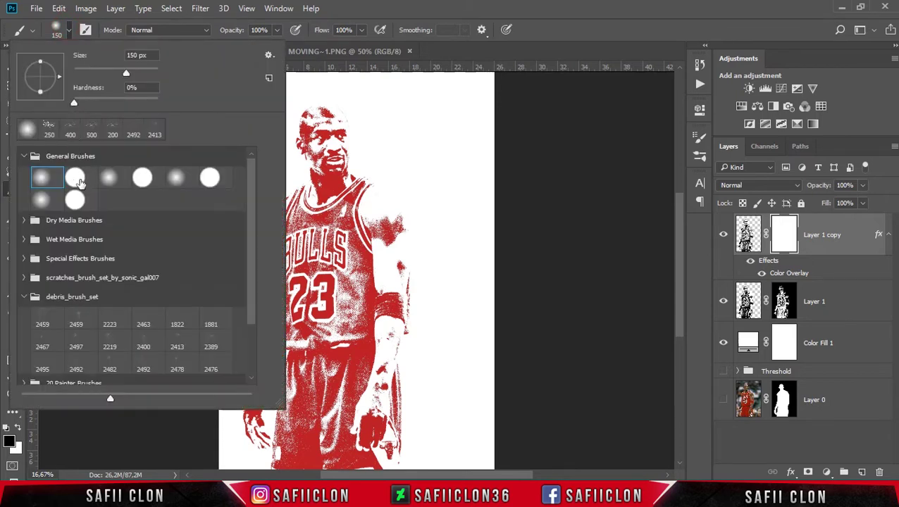
pyautogui.click(76, 179)
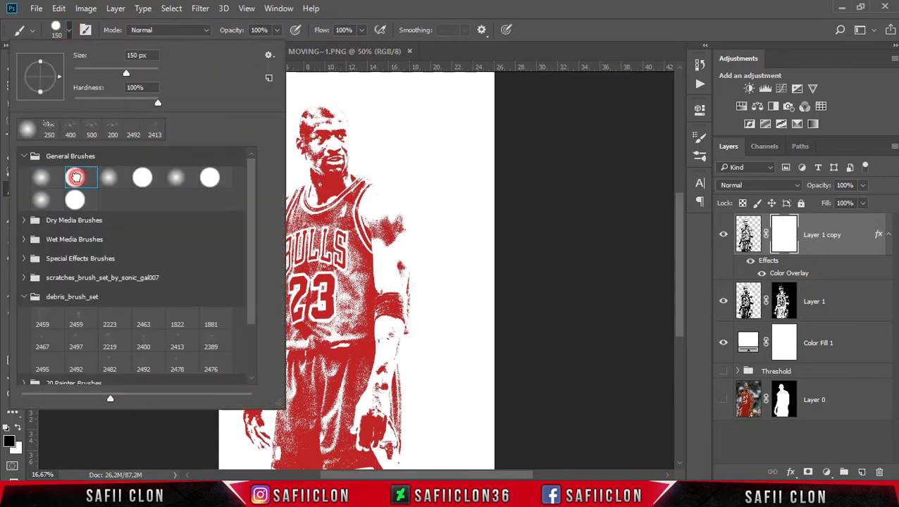
pyautogui.click(69, 33)
# - Zoom to 100% on the BULLS lettering and shrink the brush to about 62 px
pyautogui.hotkey('ctrl', '+')
pyautogui.hotkey('ctrl', '+')
pyautogui.hotkey('ctrl', '+')
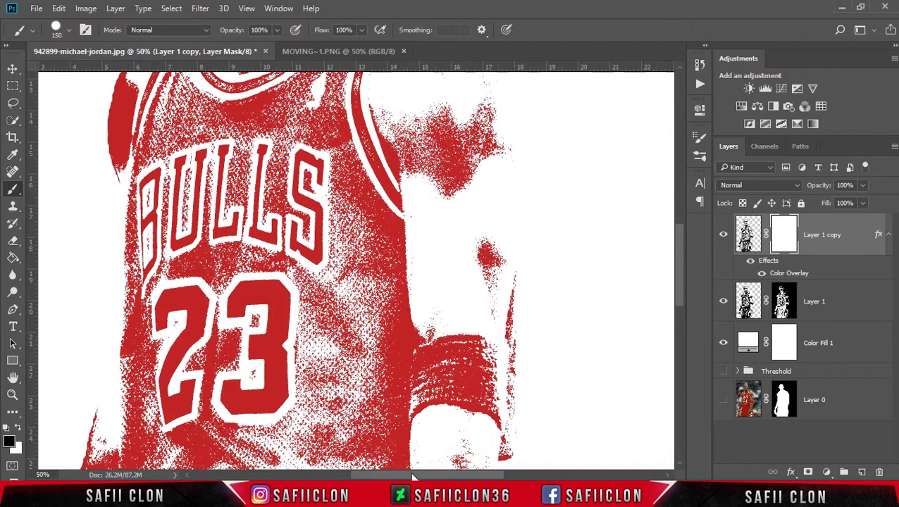
pyautogui.moveTo(413, 477); pyautogui.dragTo(386, 476)
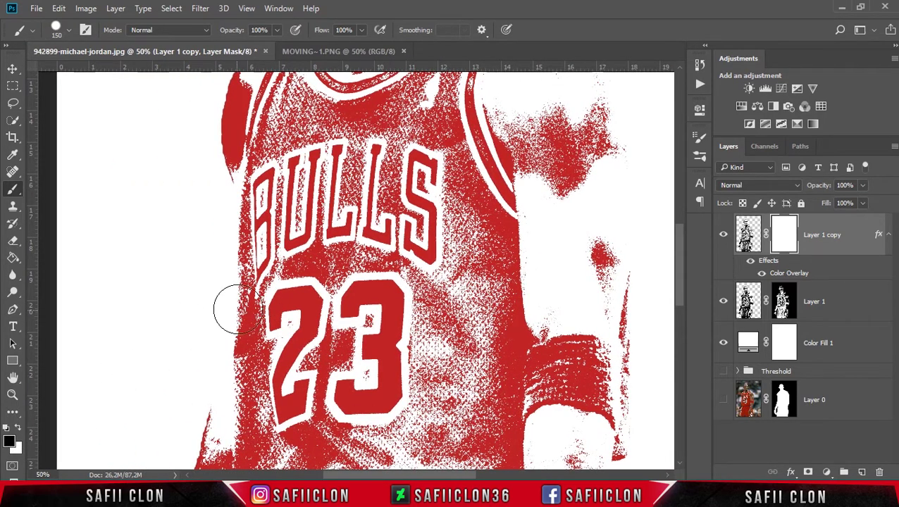
pyautogui.hotkey('ctrl', '+')
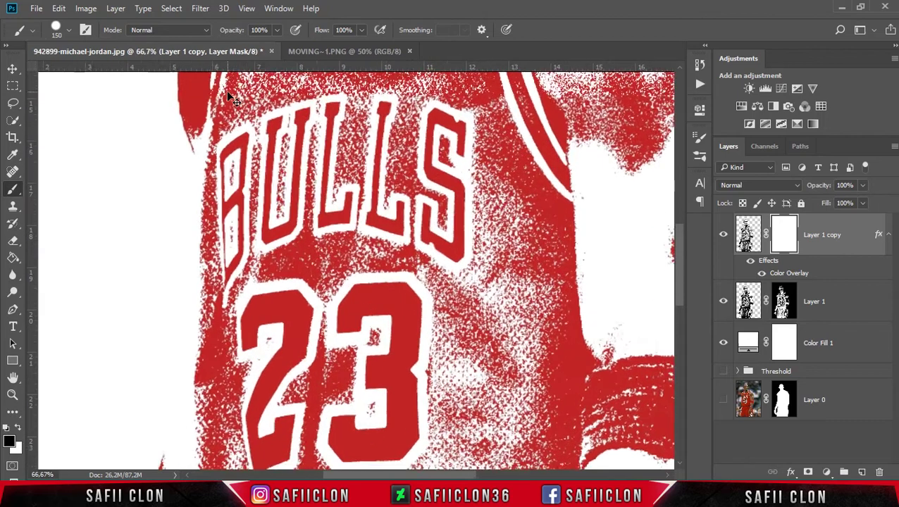
pyautogui.hotkey('ctrl', '+')
pyautogui.scroll(2, 304, 310)
pyautogui.scroll(2, 305, 314)
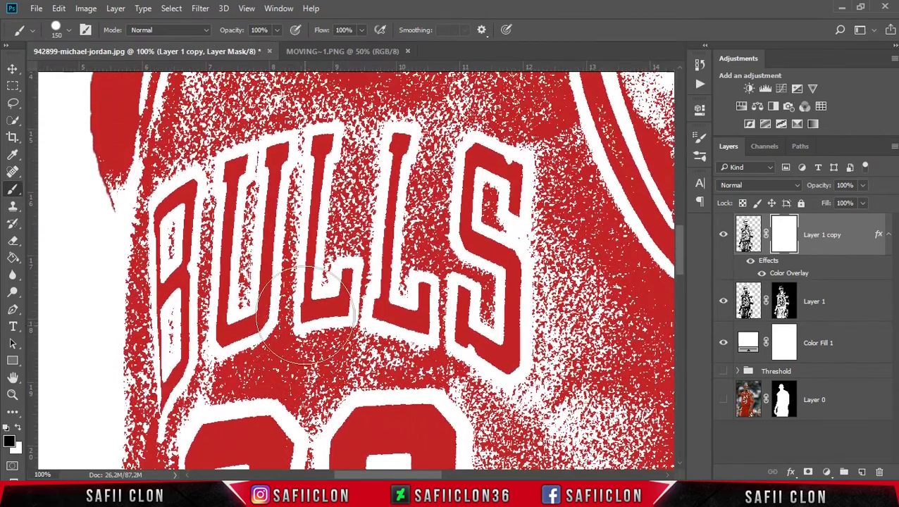
pyautogui.scroll(1, 304, 314)
pyautogui.click(69, 31)
pyautogui.moveTo(124, 75); pyautogui.dragTo(98, 74)
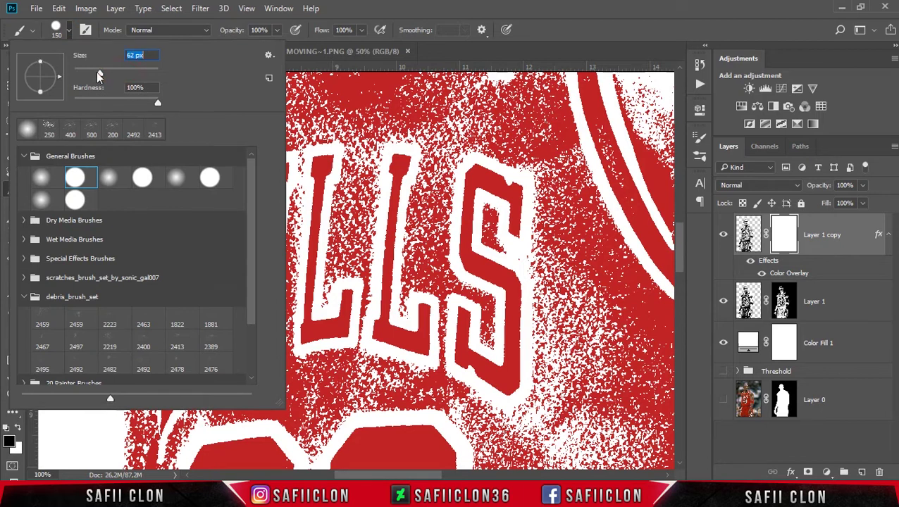
pyautogui.click(69, 39)
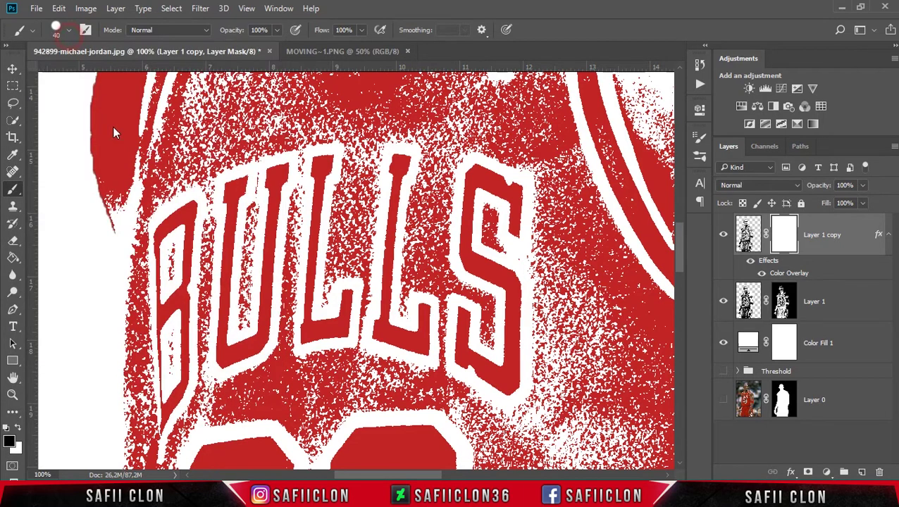
pyautogui.press('[')
pyautogui.press('[')
pyautogui.press('[')
# - Paint black over the B, U, L, L and S letters on the mask
pyautogui.moveTo(157, 240); pyautogui.dragTo(157, 247)
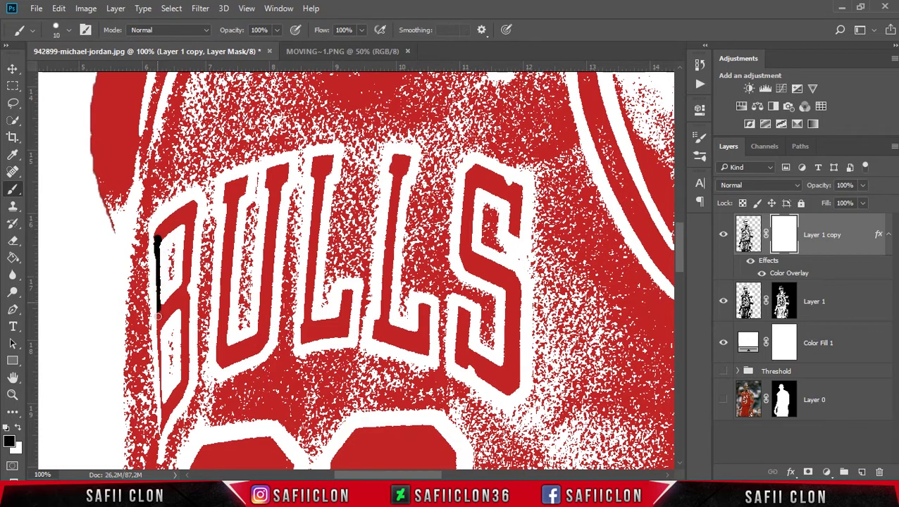
pyautogui.moveTo(159, 330)
pyautogui.mouseDown()
pyautogui.moveTo(186, 295)
pyautogui.moveTo(171, 341)
pyautogui.mouseUp()
pyautogui.moveTo(179, 268); pyautogui.dragTo(191, 216)
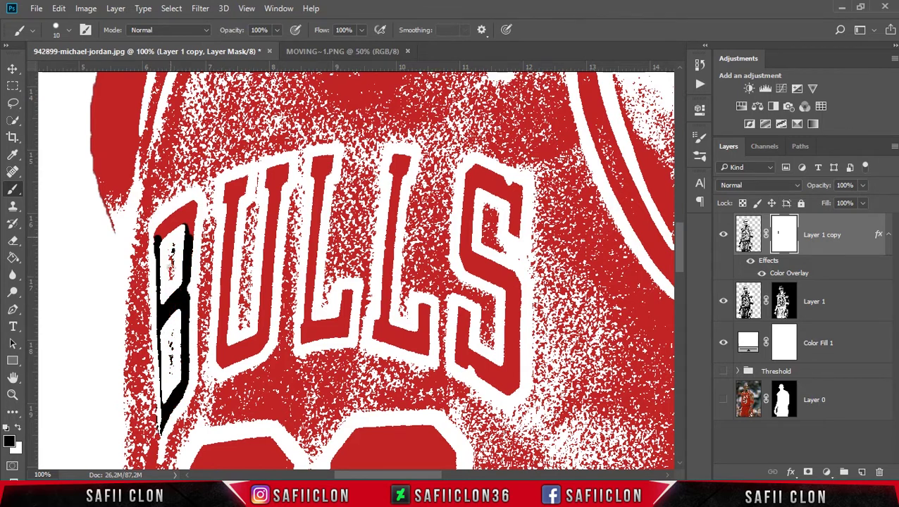
pyautogui.moveTo(229, 187)
pyautogui.mouseDown()
pyautogui.moveTo(263, 326)
pyautogui.moveTo(280, 169)
pyautogui.moveTo(349, 289)
pyautogui.mouseUp()
pyautogui.moveTo(398, 152)
pyautogui.mouseDown()
pyautogui.moveTo(390, 272)
pyautogui.moveTo(409, 331)
pyautogui.mouseUp()
pyautogui.moveTo(511, 234)
pyautogui.mouseDown()
pyautogui.moveTo(508, 200)
pyautogui.moveTo(490, 363)
pyautogui.mouseUp()
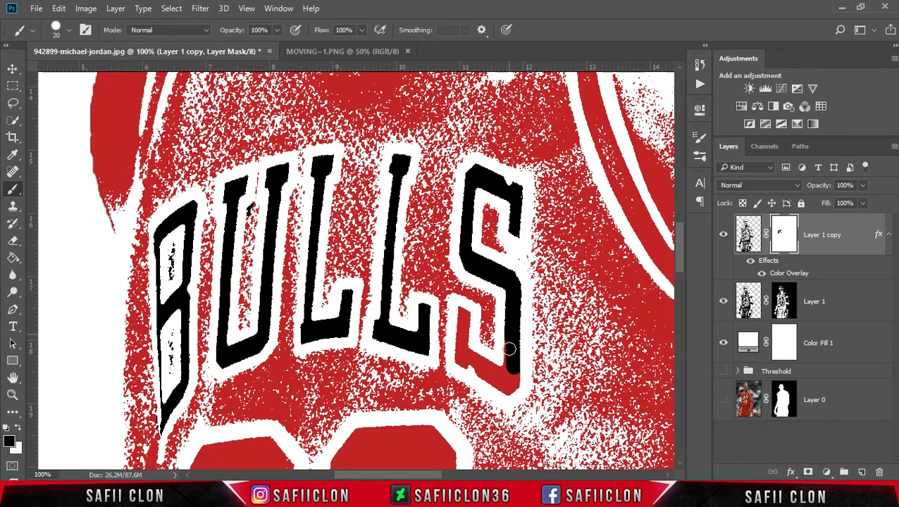
# - Paint over the number 23 with a larger brush, then zoom back out
pyautogui.scroll(-5, 641, 292)
pyautogui.press(']')
pyautogui.press(']')
pyautogui.moveTo(194, 245)
pyautogui.mouseDown()
pyautogui.moveTo(212, 167)
pyautogui.moveTo(270, 226)
pyautogui.moveTo(237, 262)
pyautogui.moveTo(205, 331)
pyautogui.moveTo(215, 421)
pyautogui.mouseUp()
pyautogui.hotkey('ctrl', 'z')
pyautogui.moveTo(197, 201)
pyautogui.mouseDown()
pyautogui.moveTo(241, 161)
pyautogui.moveTo(255, 198)
pyautogui.moveTo(217, 402)
pyautogui.moveTo(232, 412)
pyautogui.moveTo(260, 345)
pyautogui.mouseUp()
pyautogui.moveTo(359, 204)
pyautogui.mouseDown()
pyautogui.moveTo(341, 200)
pyautogui.moveTo(400, 156)
pyautogui.moveTo(443, 194)
pyautogui.moveTo(416, 260)
pyautogui.moveTo(437, 295)
pyautogui.moveTo(416, 353)
pyautogui.moveTo(331, 388)
pyautogui.moveTo(356, 389)
pyautogui.mouseUp()
pyautogui.hotkey('ctrl', '-')
pyautogui.hotkey('ctrl', '-')
pyautogui.hotkey('ctrl', '-')
pyautogui.hotkey('ctrl', '-')
pyautogui.hotkey('ctrl', '-')
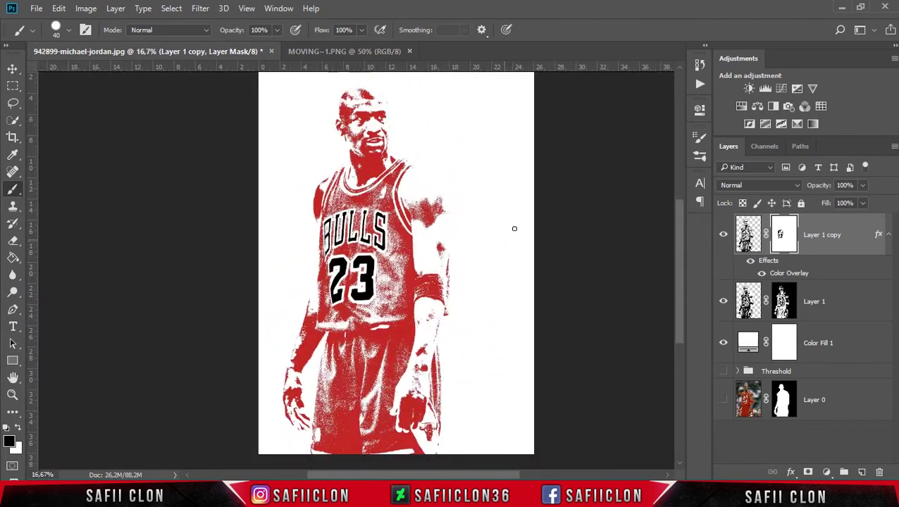
pyautogui.click(13, 71)
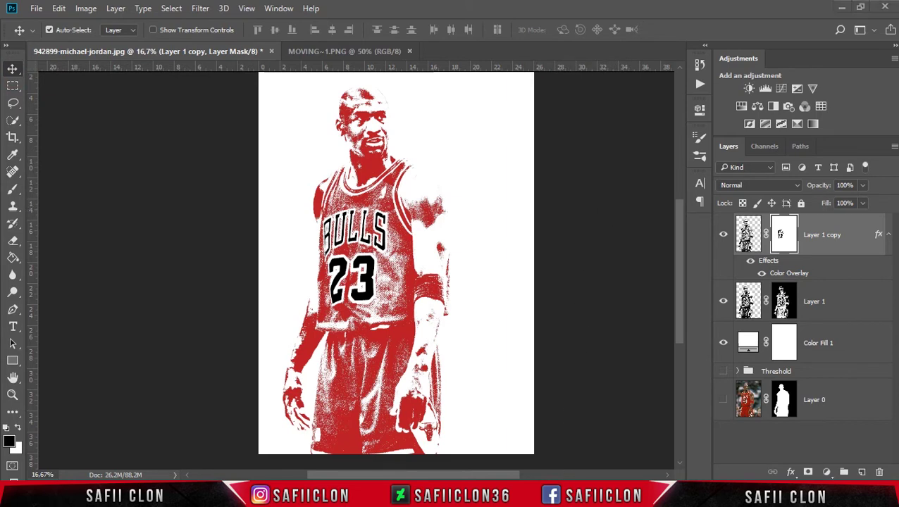
pyautogui.scroll(-1, 396, 268)
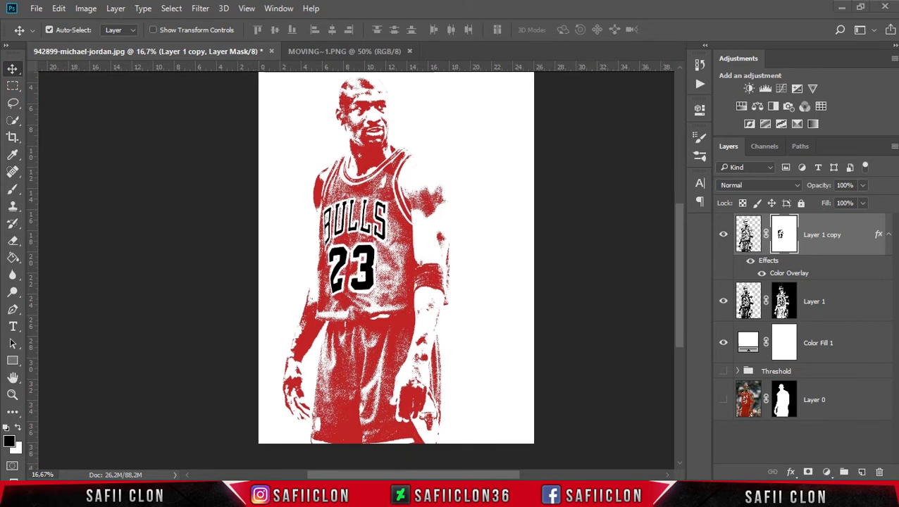
pyautogui.click(467, 478)
pyautogui.click(827, 473)
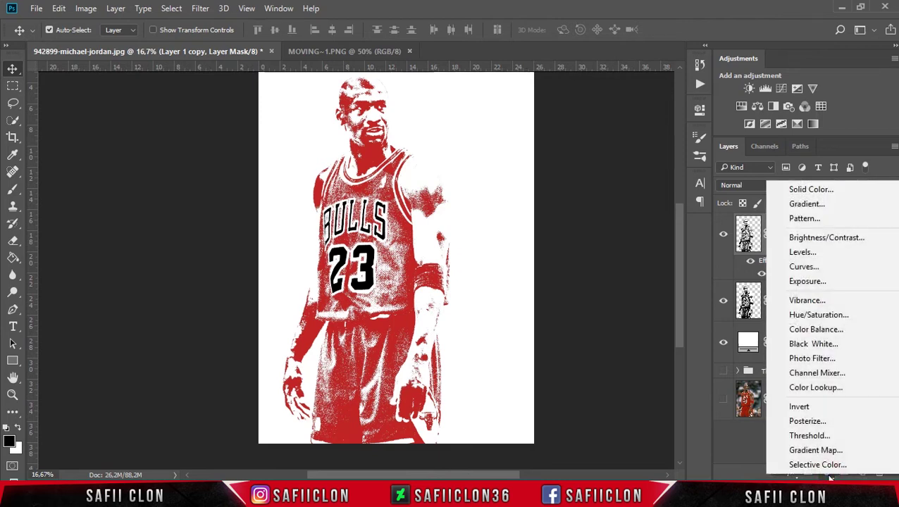
# - Add a white #ffffff Color Fill 2 layer on top and invert its mask to black
pyautogui.click(811, 190)
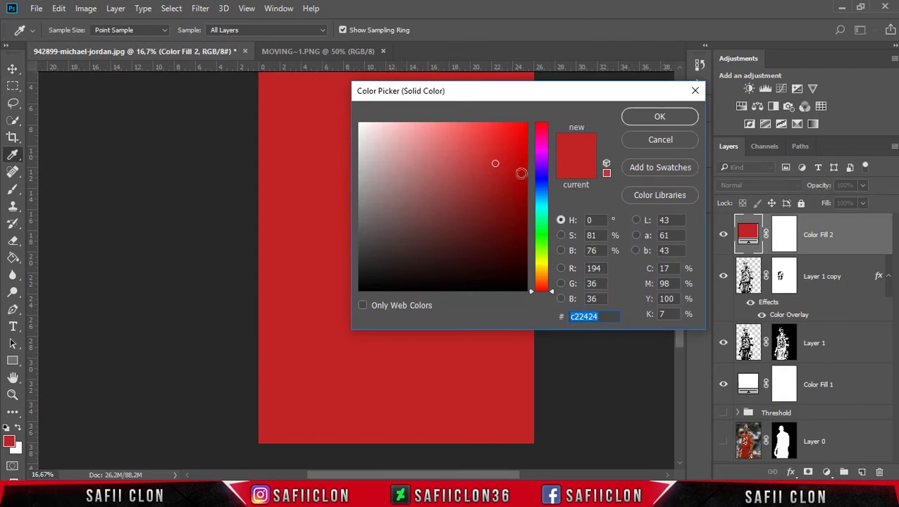
pyautogui.moveTo(479, 167); pyautogui.dragTo(359, 123)
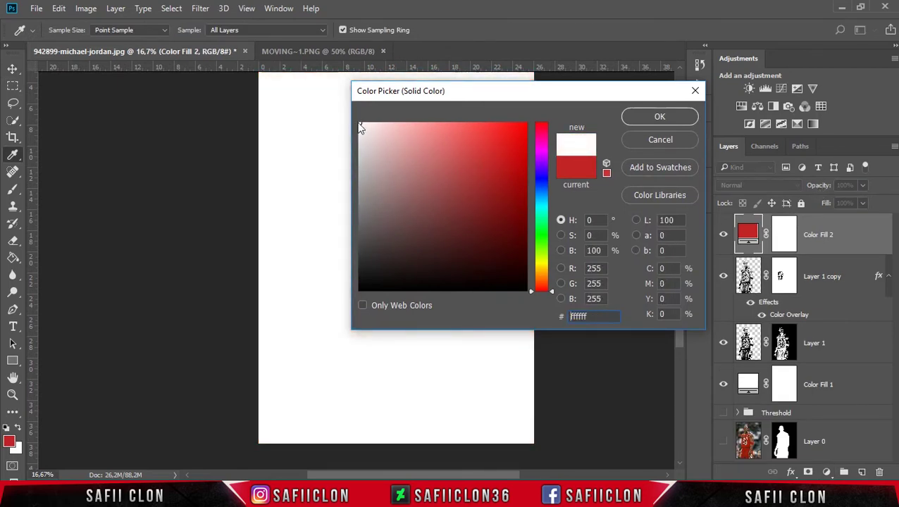
pyautogui.click(662, 117)
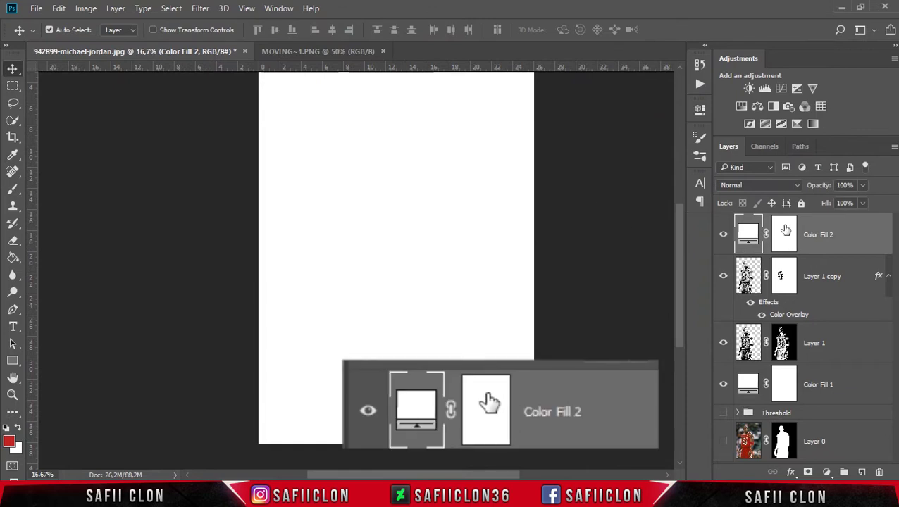
pyautogui.click(787, 236)
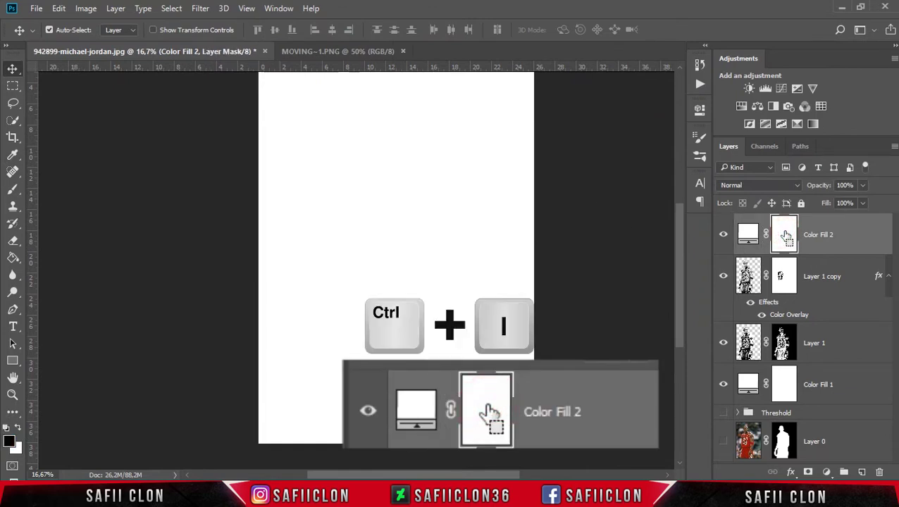
pyautogui.hotkey('ctrl', 'i')
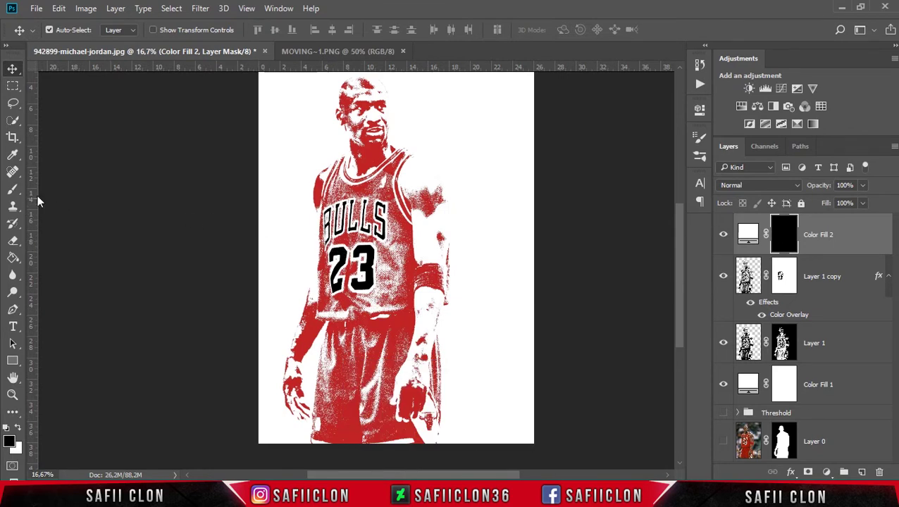
pyautogui.click(12, 189)
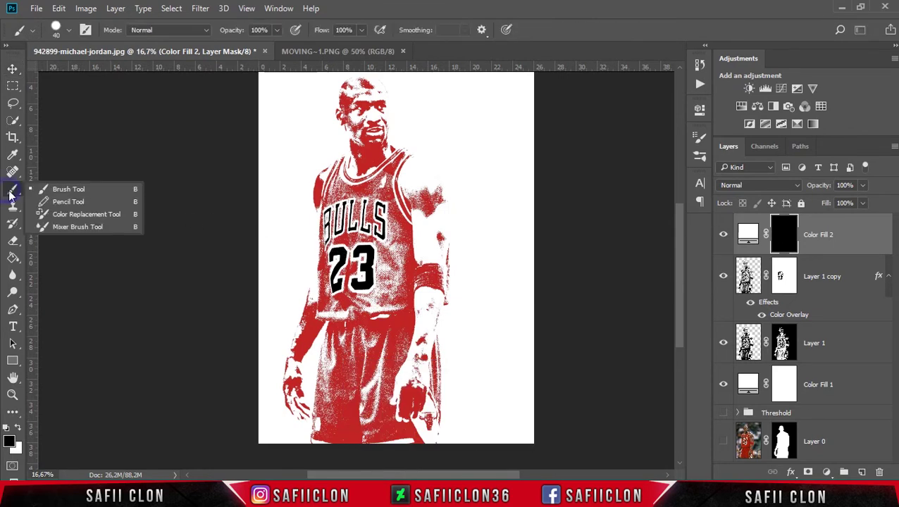
# - Expand the Debris Brush Set in the brush presets
pyautogui.click(73, 191)
pyautogui.click(69, 31)
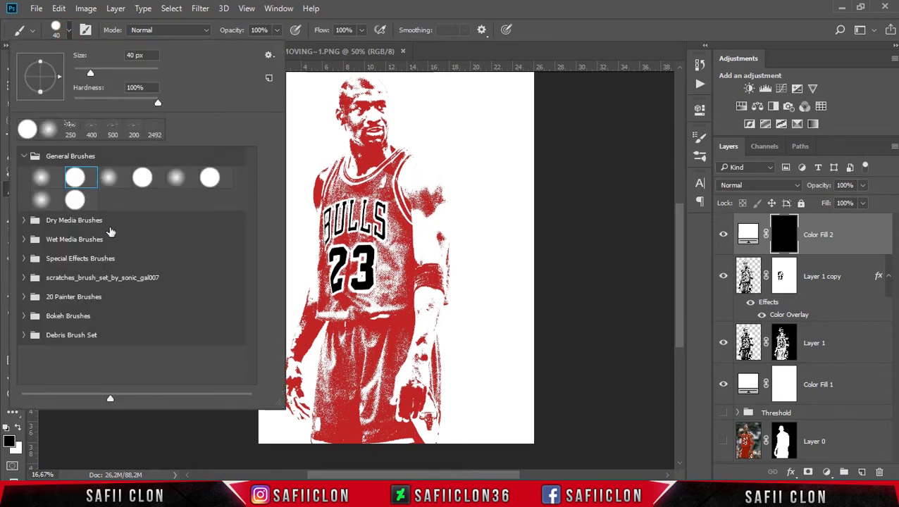
pyautogui.click(71, 335)
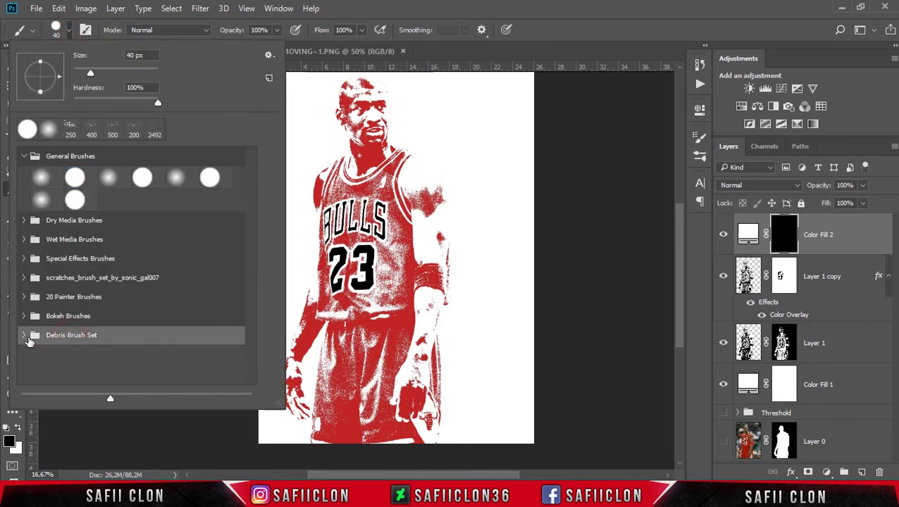
pyautogui.click(24, 336)
pyautogui.scroll(-2, 57, 329)
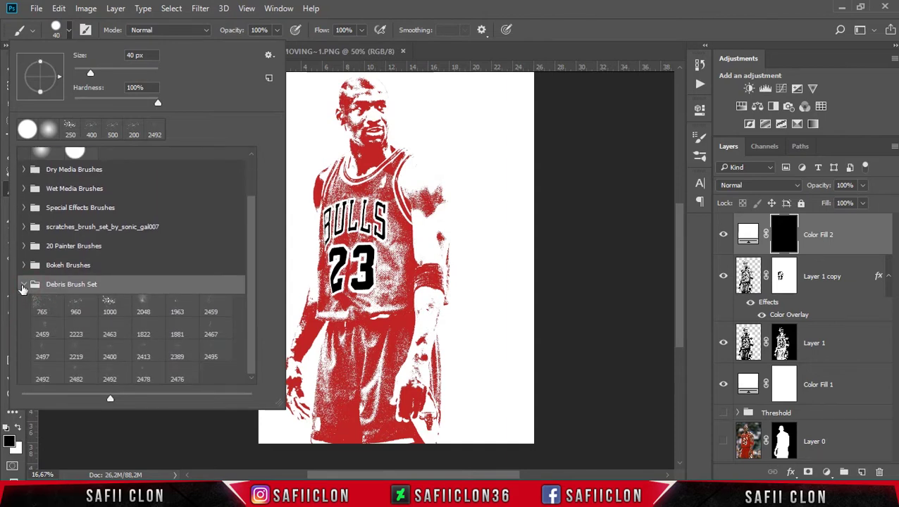
pyautogui.click(23, 284)
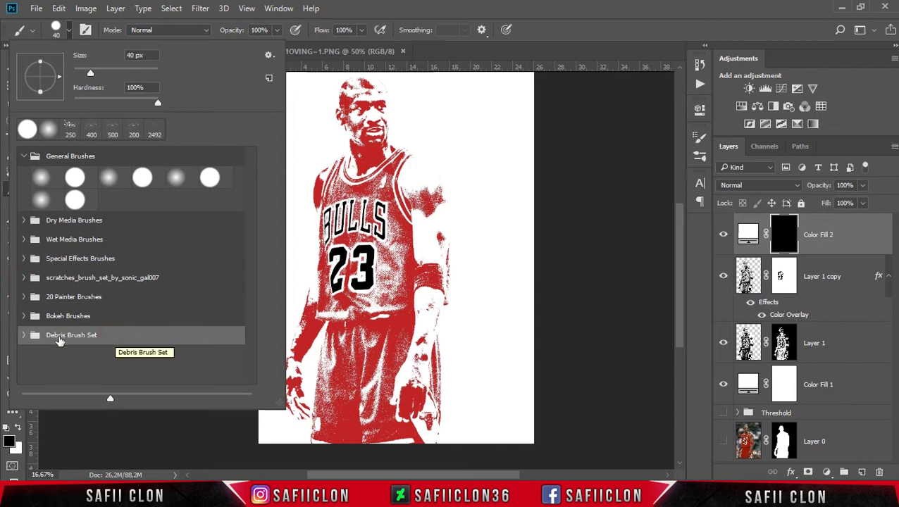
pyautogui.click(25, 337)
pyautogui.scroll(-2, 68, 354)
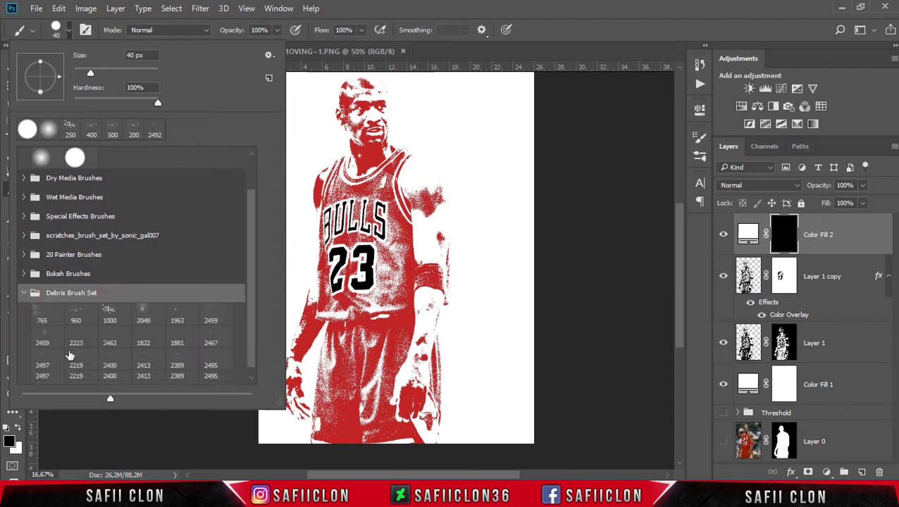
# - Choose the 2219 debris brush, test a stroke around the head and undo it
pyautogui.click(48, 322)
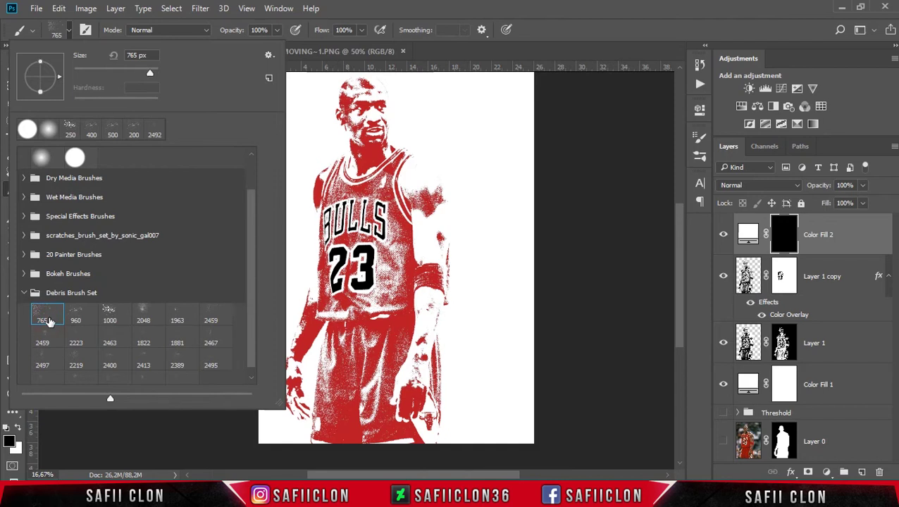
pyautogui.click(82, 360)
pyautogui.moveTo(416, 119); pyautogui.dragTo(367, 112)
pyautogui.hotkey('ctrl', 'z')
pyautogui.click(68, 31)
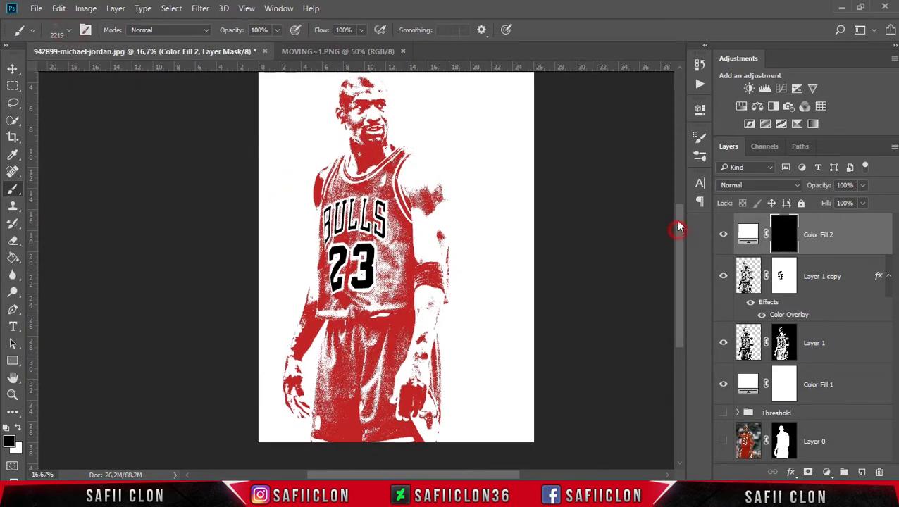
# - Switch to a white foreground and stamp the first debris onto Color Fill 2's mask
pyautogui.moveTo(681, 228); pyautogui.dragTo(676, 201)
pyautogui.moveTo(395, 134); pyautogui.dragTo(331, 127)
pyautogui.press('[')
pyautogui.press('[')
pyautogui.press('[')
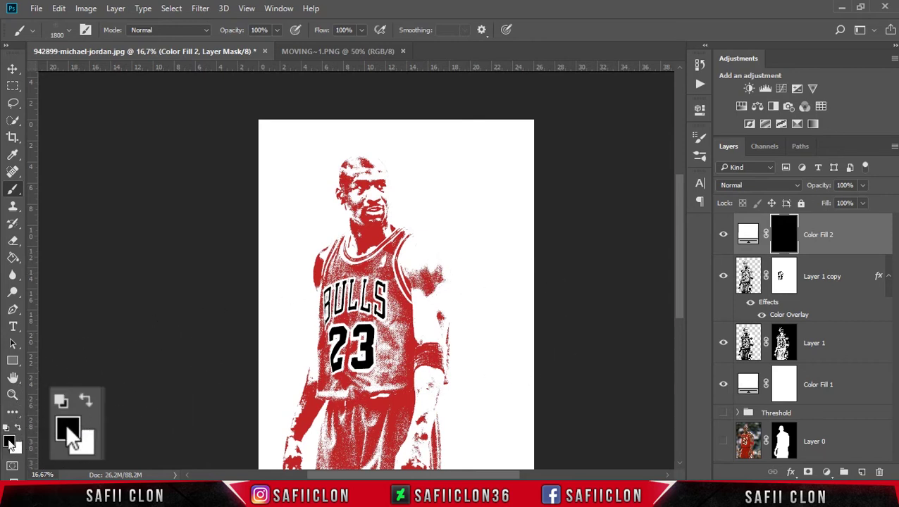
pyautogui.click(86, 400)
pyautogui.click(250, 296)
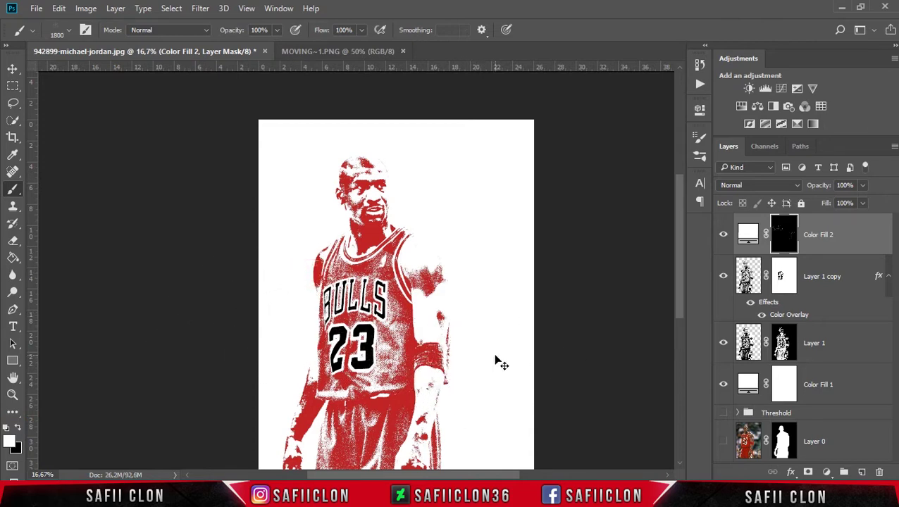
pyautogui.scroll(1, 497, 362)
pyautogui.scroll(1, 497, 362)
pyautogui.scroll(1, 497, 361)
pyautogui.scroll(1, 497, 361)
# - Paint white debris strokes across the right shoulder on Color Fill 2's mask
pyautogui.moveTo(212, 219)
pyautogui.mouseDown()
pyautogui.moveTo(150, 312)
pyautogui.moveTo(137, 356)
pyautogui.mouseUp()
pyautogui.moveTo(508, 268); pyautogui.dragTo(599, 282)
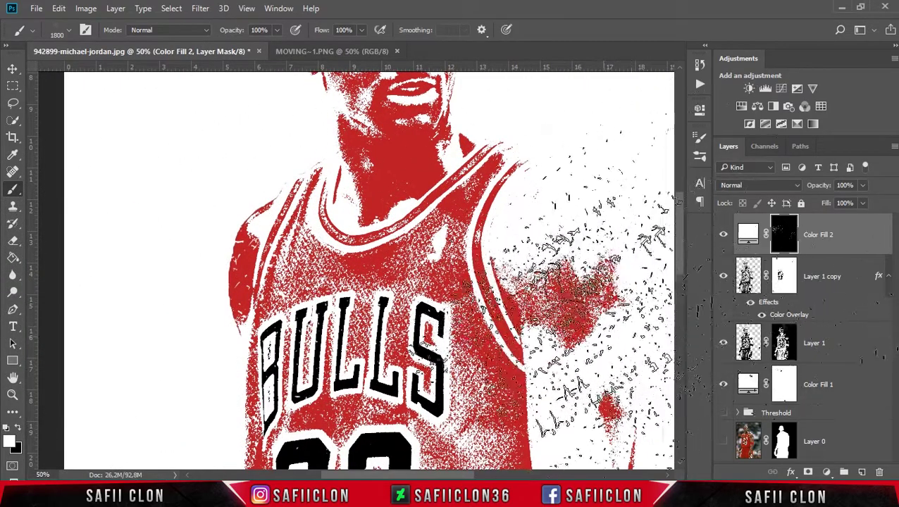
pyautogui.moveTo(557, 303); pyautogui.dragTo(550, 141)
pyautogui.moveTo(536, 212); pyautogui.dragTo(620, 212)
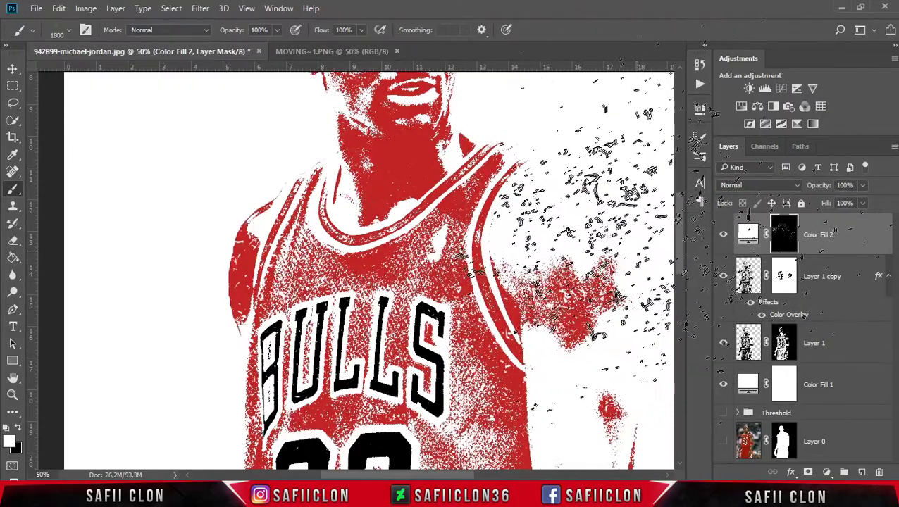
pyautogui.moveTo(681, 248); pyautogui.dragTo(678, 346)
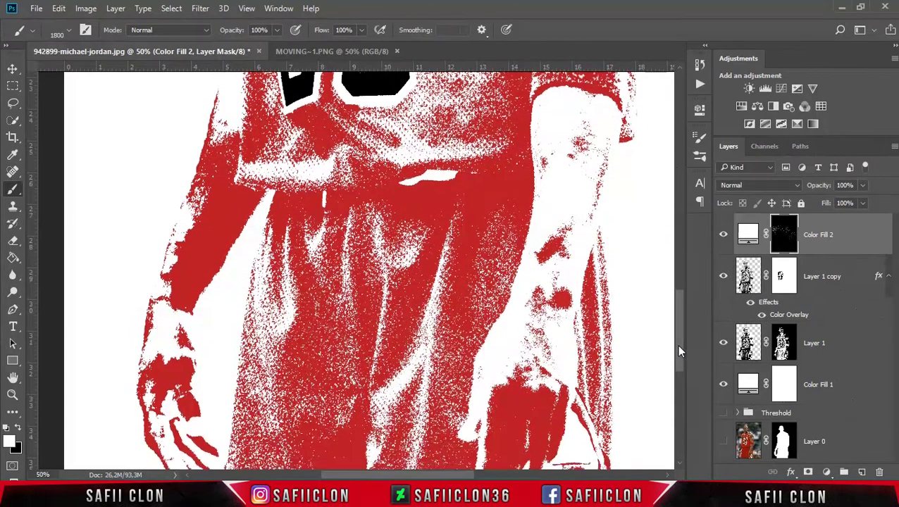
# - Choose a debris brush tip and adjust its size between 250 and 400 px
pyautogui.click(71, 33)
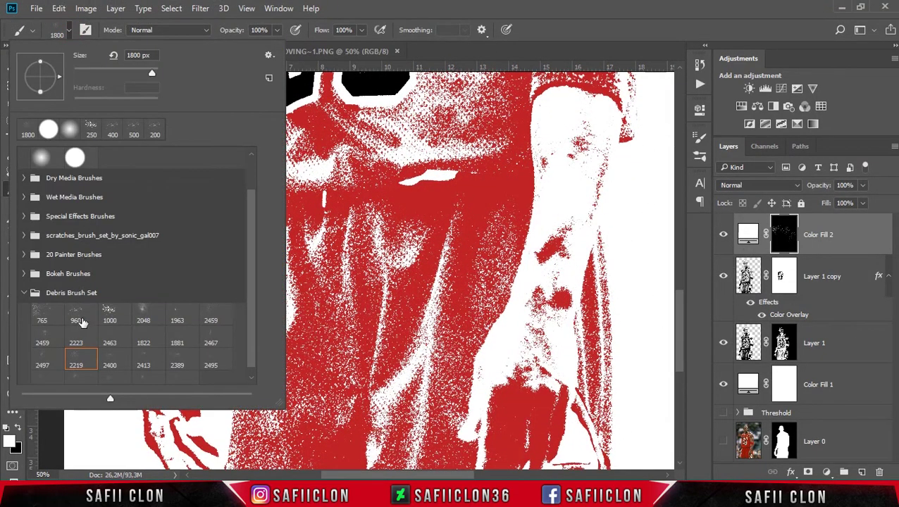
pyautogui.click(72, 33)
pyautogui.press('[')
pyautogui.press('[')
pyautogui.press('[')
pyautogui.press('[')
pyautogui.press('[')
pyautogui.press('[')
pyautogui.press('[')
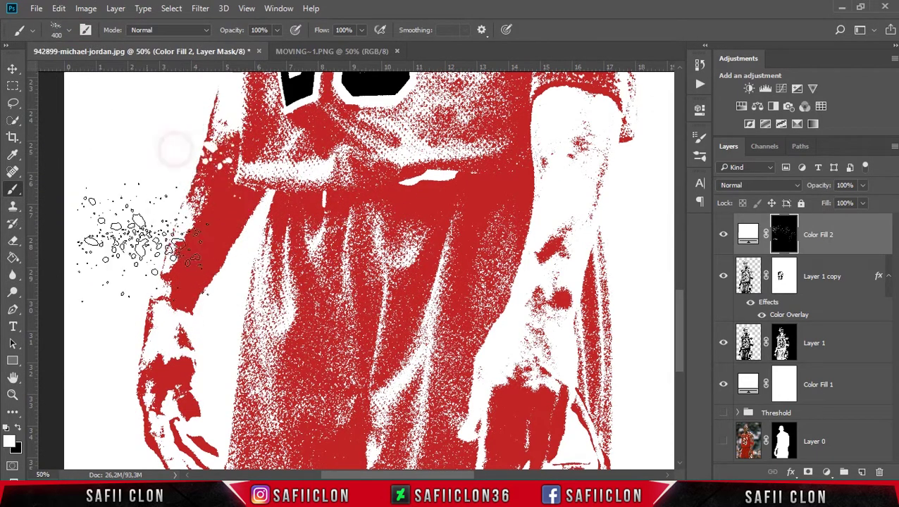
pyautogui.press('[')
pyautogui.scroll(-3, 232, 310)
pyautogui.scroll(-3, 212, 303)
pyautogui.press(']')
pyautogui.press(']')
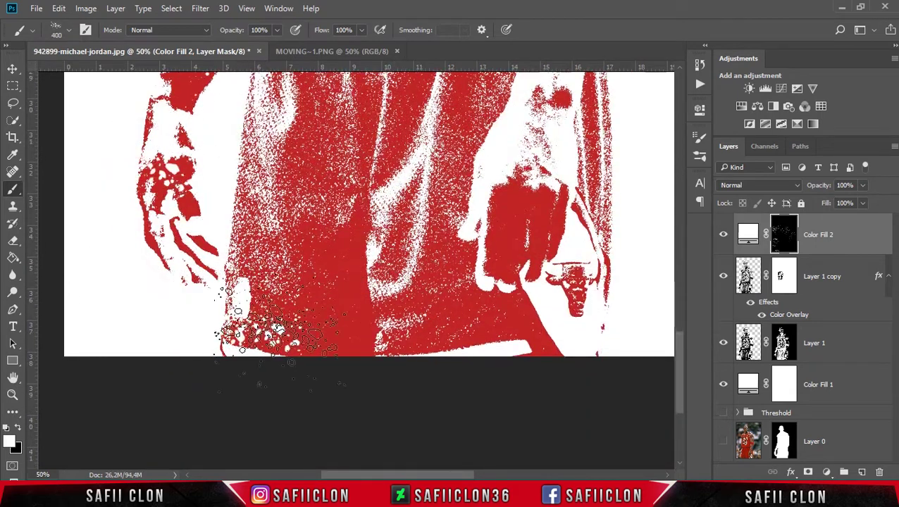
pyautogui.scroll(2, 627, 240)
pyautogui.scroll(3, 627, 240)
pyautogui.scroll(1, 338, 282)
pyautogui.scroll(3, 338, 282)
pyautogui.scroll(1, 338, 282)
# - Try the 960 and 2048 debris brushes, ending at a 3200 px brush size
pyautogui.click(33, 30)
pyautogui.doubleClick(77, 319)
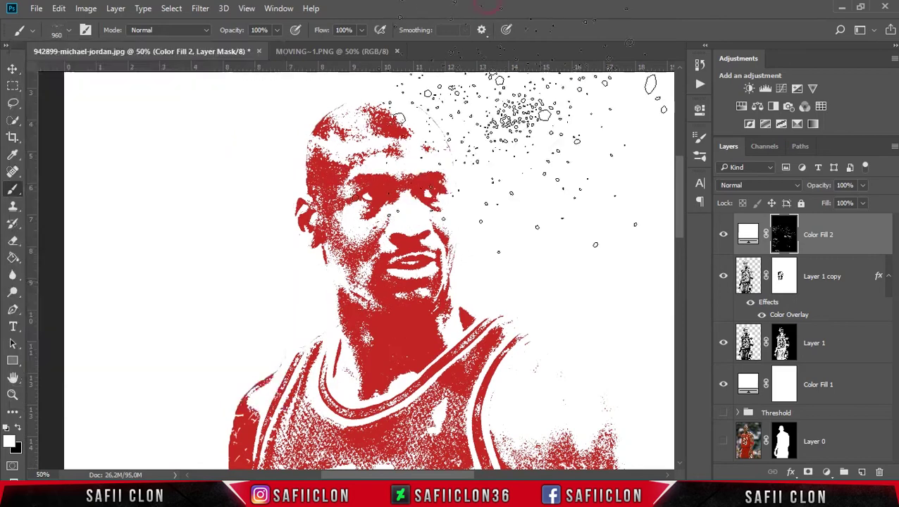
pyautogui.scroll(3, 281, 155)
pyautogui.press('[')
pyautogui.press('[')
pyautogui.press('[')
pyautogui.press('[')
pyautogui.press('[')
pyautogui.press('[')
pyautogui.press('[')
pyautogui.press('[')
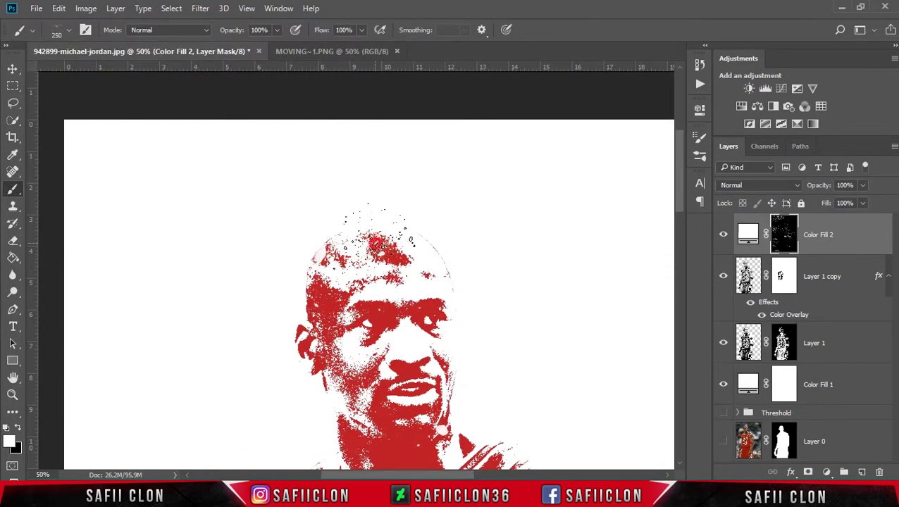
pyautogui.hotkey('ctrl', '-')
pyautogui.hotkey('ctrl', '-')
pyautogui.hotkey('ctrl', '-')
pyautogui.hotkey('ctrl', '-')
pyautogui.click(71, 34)
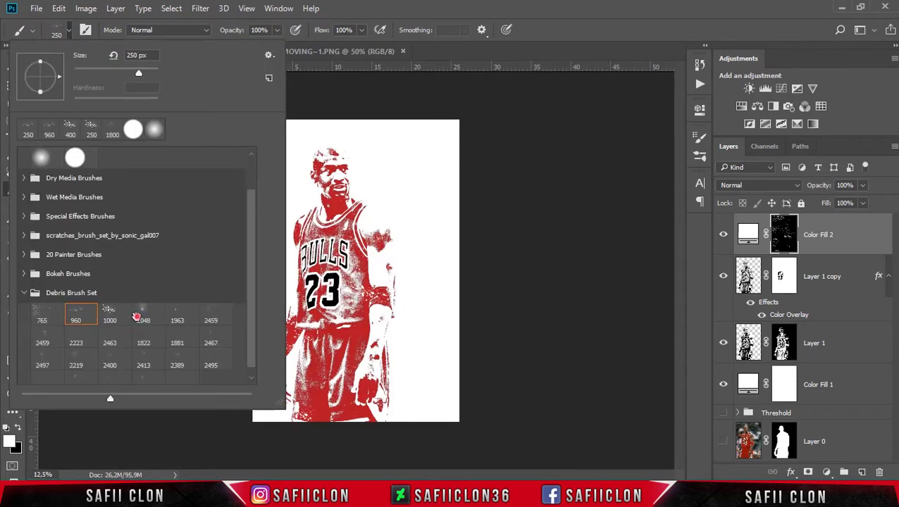
pyautogui.doubleClick(141, 319)
pyautogui.click(63, 32)
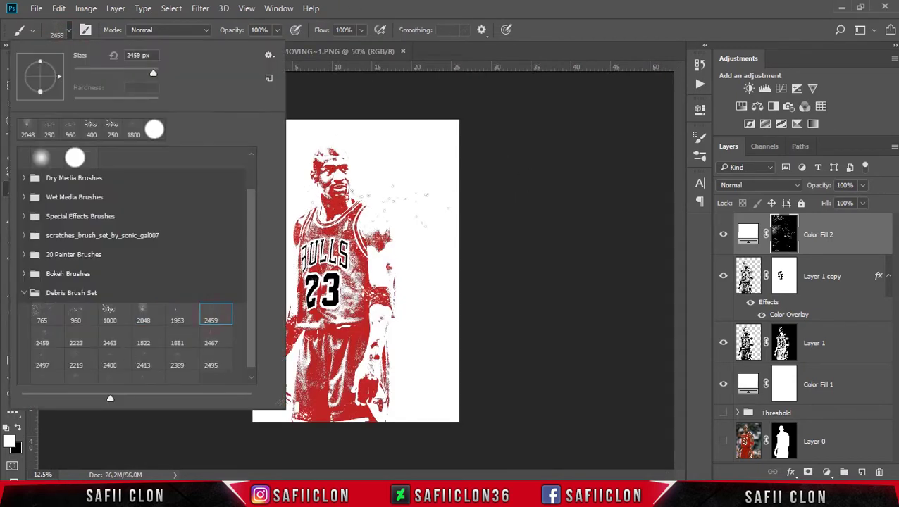
pyautogui.click(70, 33)
pyautogui.hotkey('ctrl', '+')
pyautogui.press(']')
pyautogui.press(']')
pyautogui.press(']')
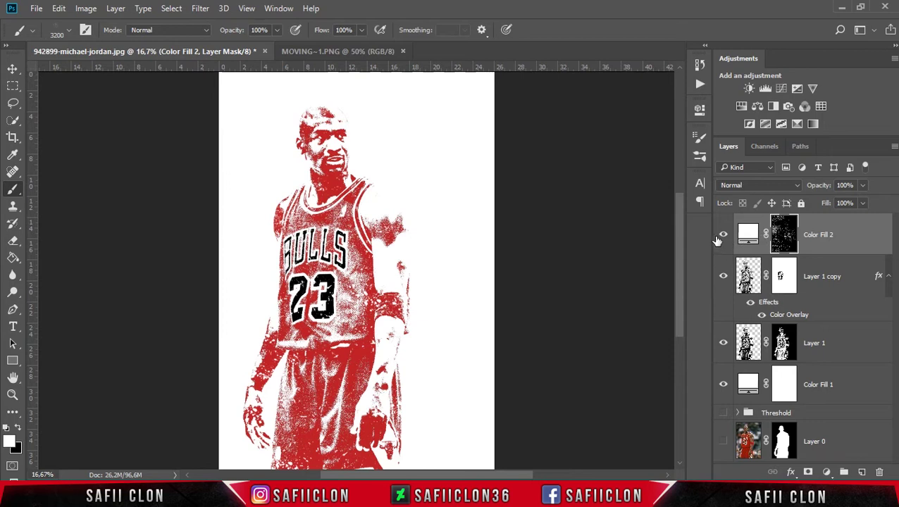
# - Toggle Color Fill 2's visibility to compare before and after, leaving it shown
pyautogui.click(723, 238)
pyautogui.click(724, 239)
pyautogui.click(724, 238)
pyautogui.click(723, 239)
pyautogui.click(723, 238)
pyautogui.click(723, 239)
# - Add a Solid Color fill layer in red #c22424 above Color Fill 1
pyautogui.click(843, 382)
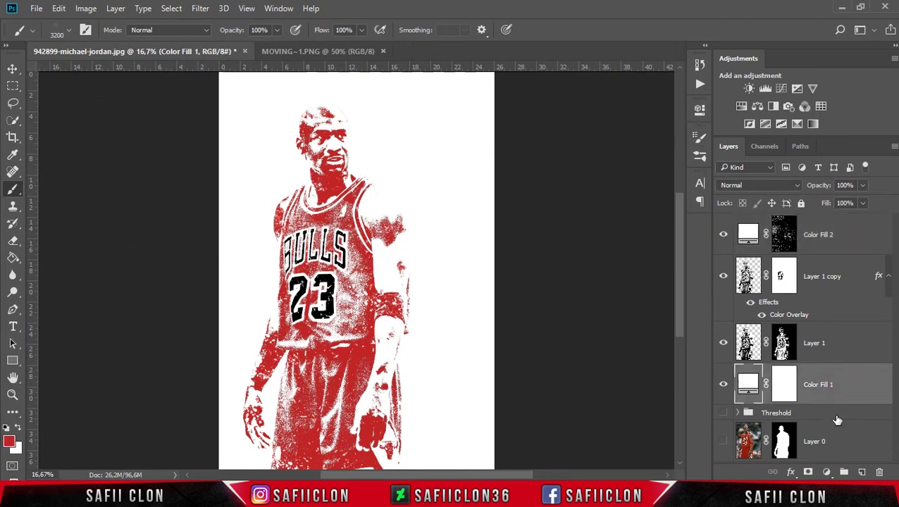
pyautogui.click(828, 472)
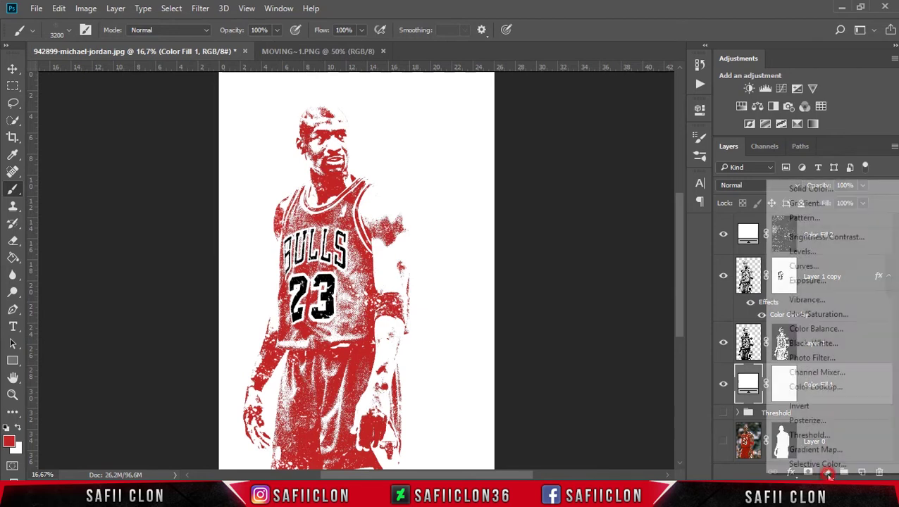
pyautogui.click(813, 189)
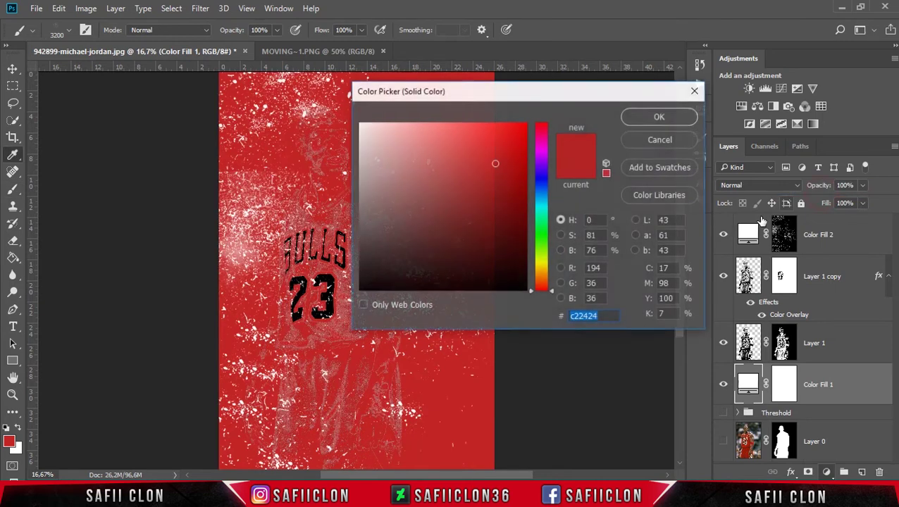
pyautogui.moveTo(466, 99); pyautogui.dragTo(542, 111)
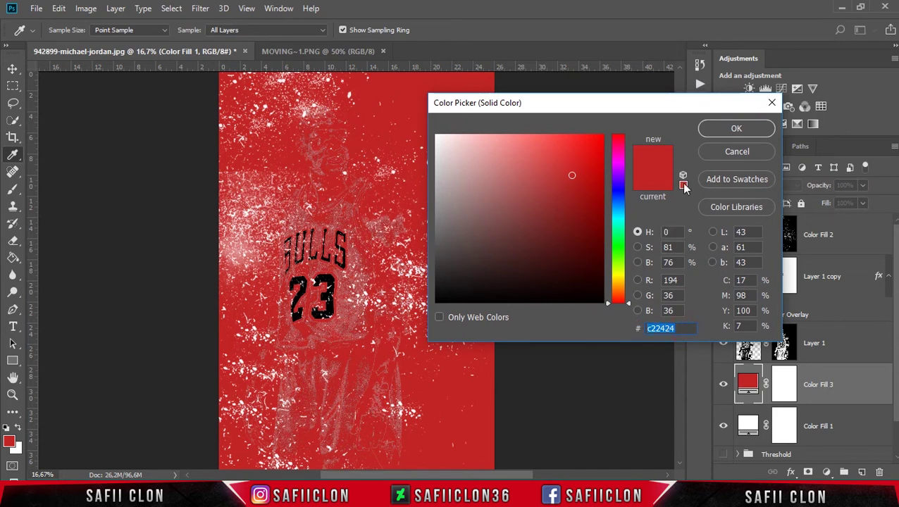
pyautogui.click(737, 131)
# - Invert Color Fill 3's mask to black so the red fill is hidden
pyautogui.press('b')
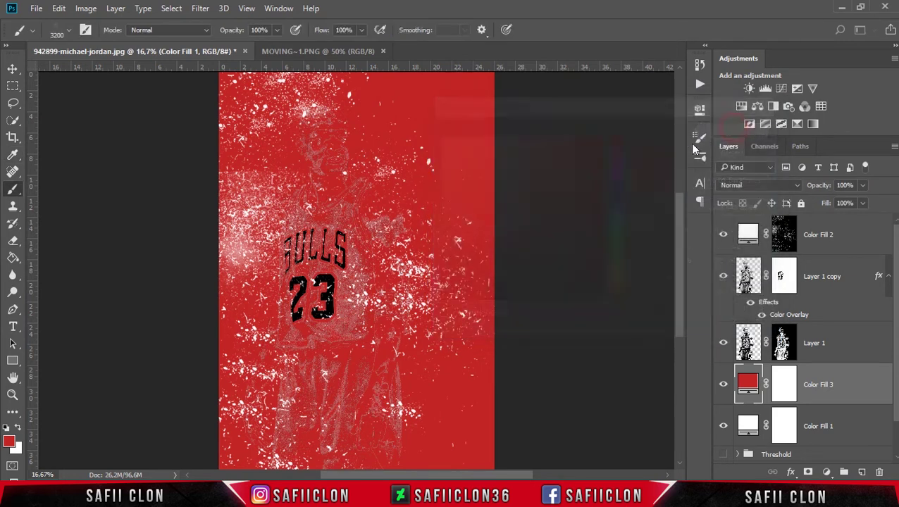
pyautogui.hotkey('ctrl', 'i')
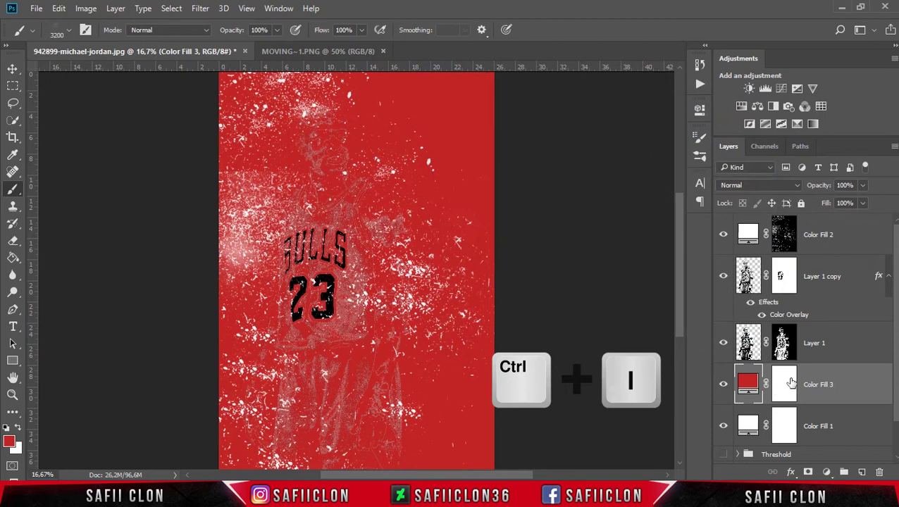
pyautogui.click(785, 386)
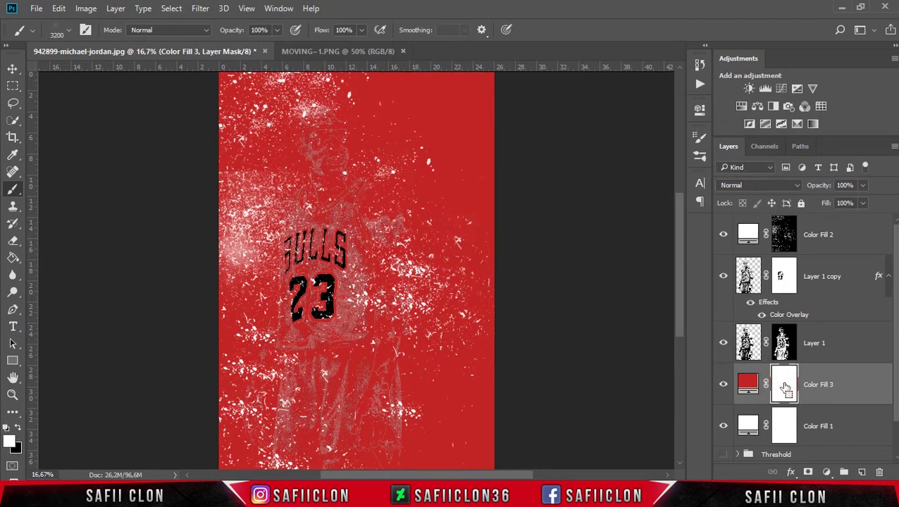
pyautogui.hotkey('ctrl', 'i')
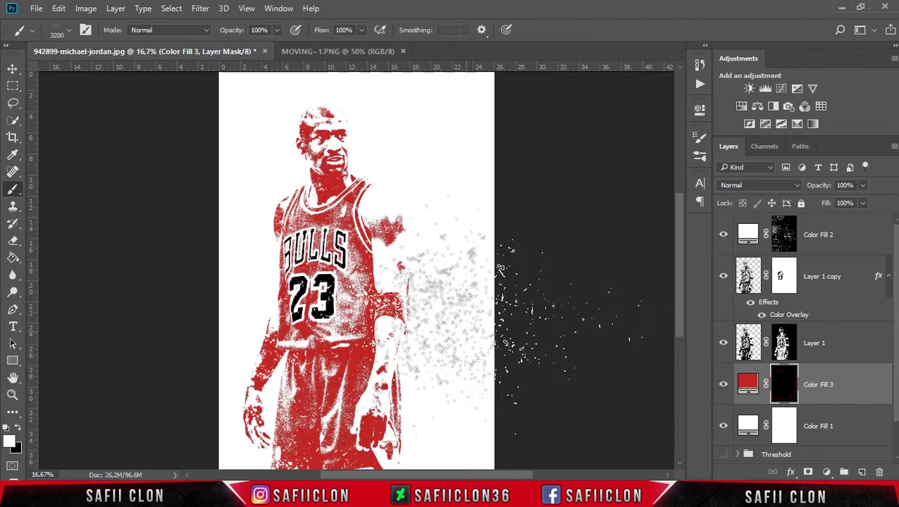
# - Keep the regular Brush tool and select the 960 debris brush preset
pyautogui.rightClick(13, 193)
pyautogui.click(71, 182)
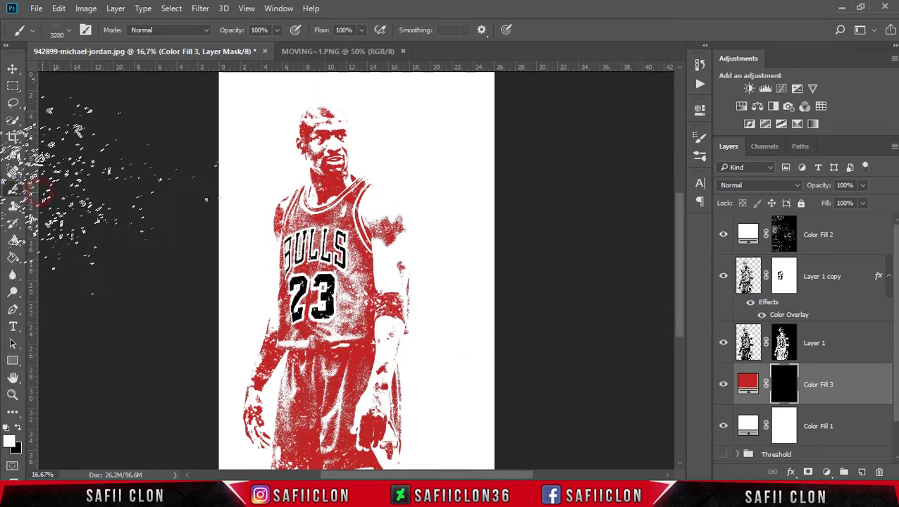
pyautogui.click(71, 35)
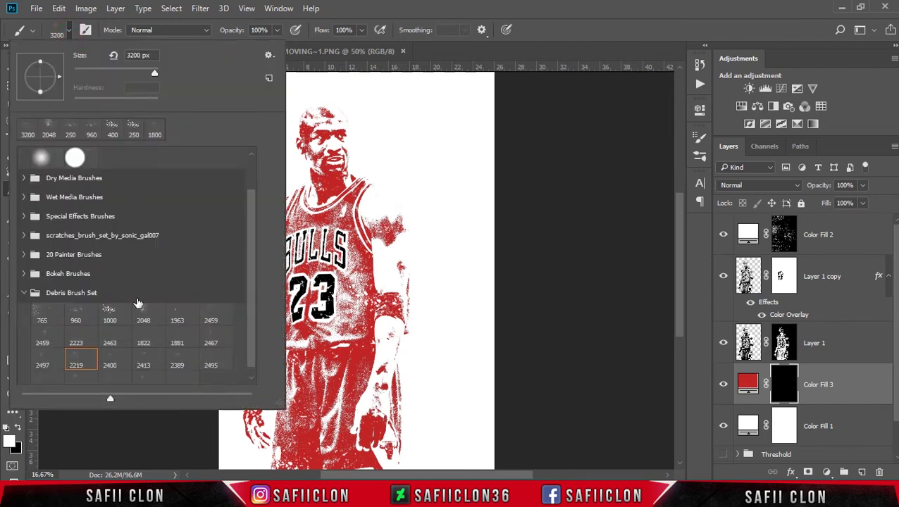
pyautogui.click(86, 314)
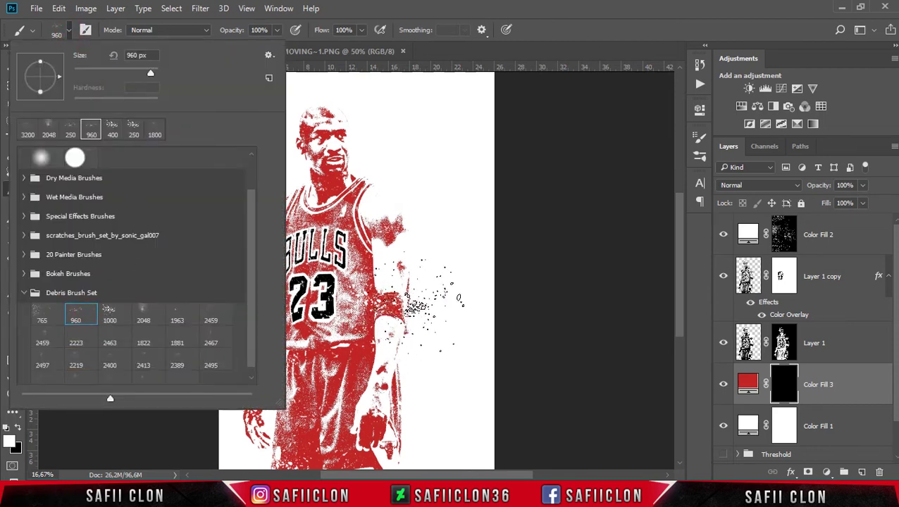
pyautogui.click(452, 5)
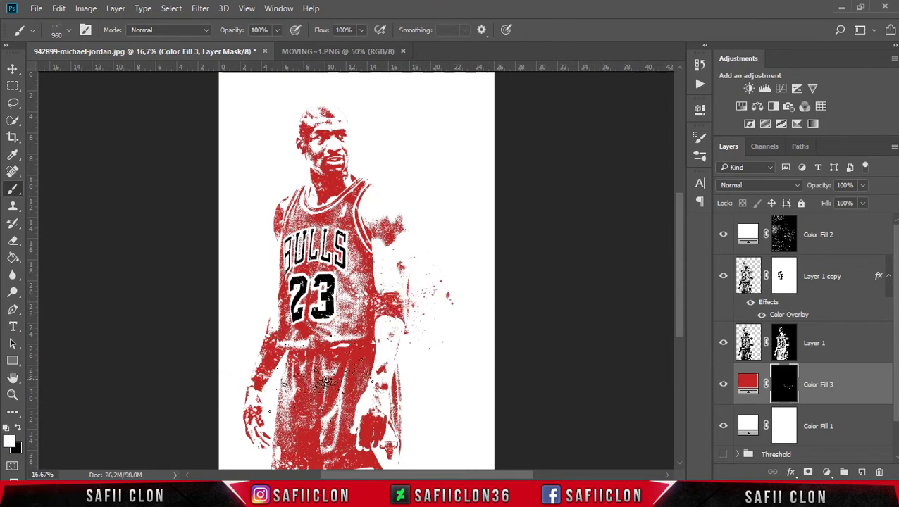
pyautogui.scroll(2, 384, 388)
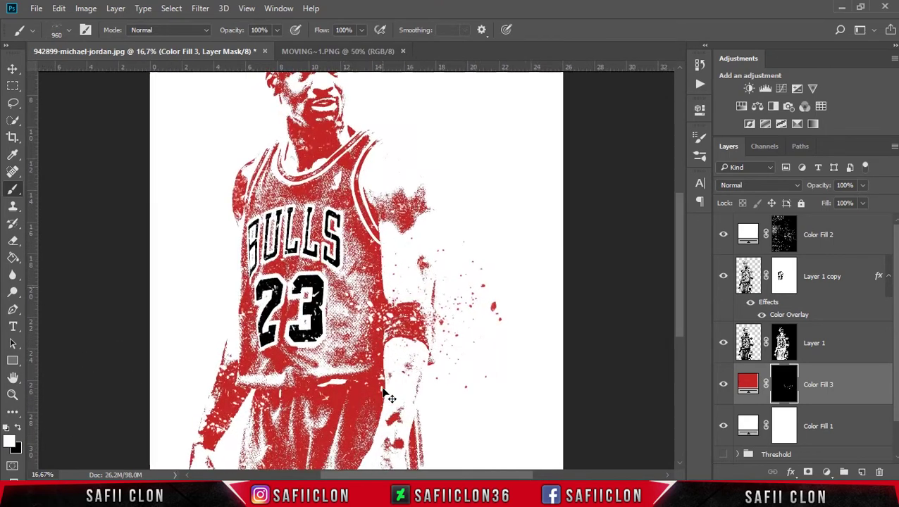
pyautogui.scroll(2, 415, 352)
pyautogui.scroll(2, 423, 345)
pyautogui.scroll(3, 423, 346)
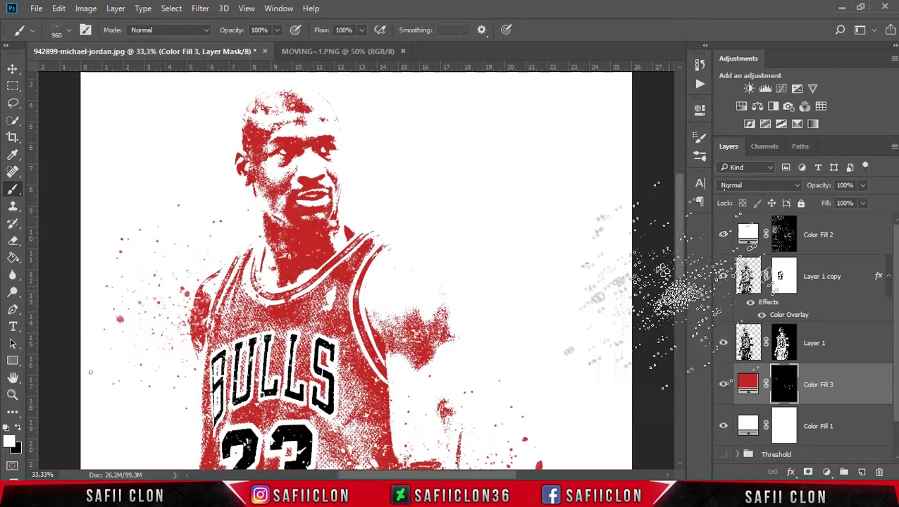
# - Switch to the 765 debris brush at 1600 px, then stamp top-left red debris and undo it twice
pyautogui.click(70, 33)
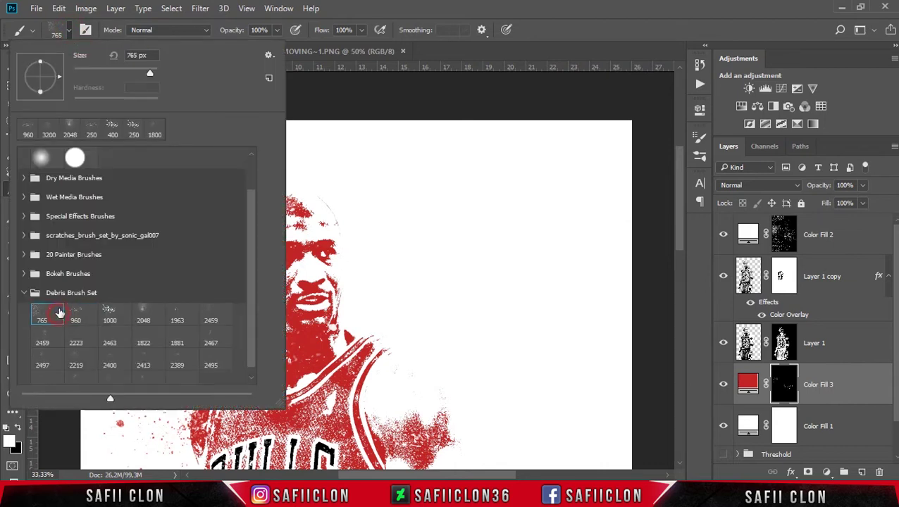
pyautogui.click(74, 36)
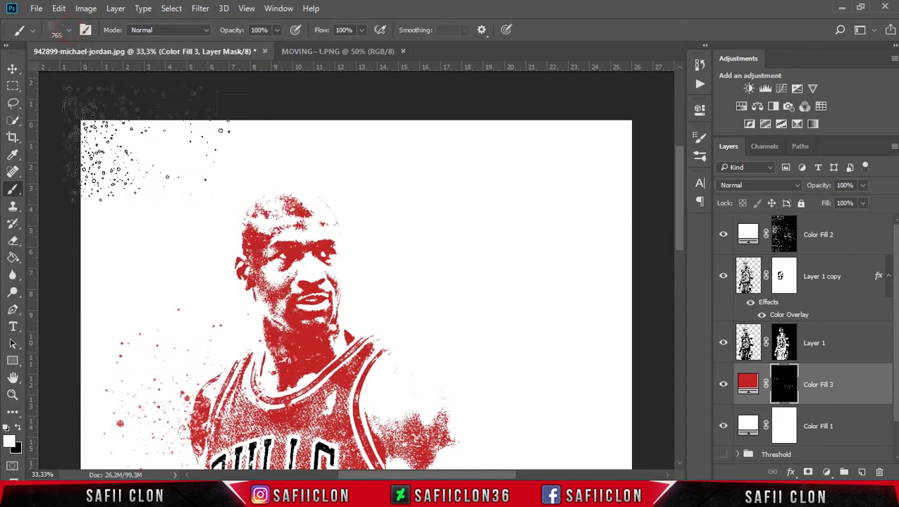
pyautogui.press(']')
pyautogui.press(']')
pyautogui.press(']')
pyautogui.press(']')
pyautogui.press(']')
pyautogui.press(']')
pyautogui.press(']')
pyautogui.press(']')
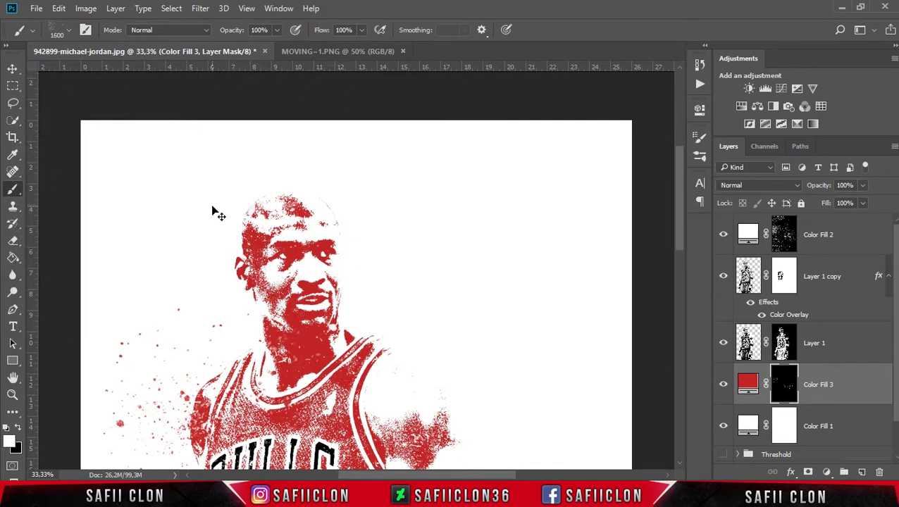
pyautogui.hotkey('ctrl', '-')
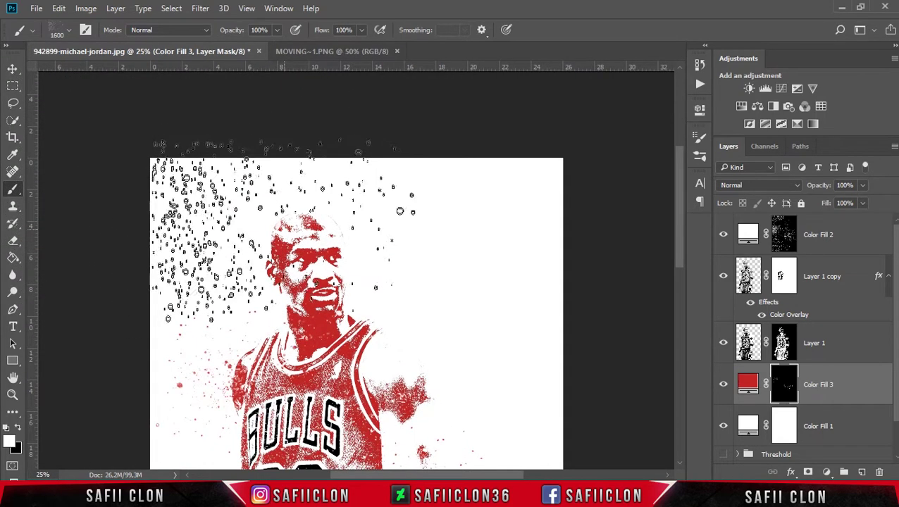
pyautogui.click(285, 238)
pyautogui.hotkey('ctrl', 'z')
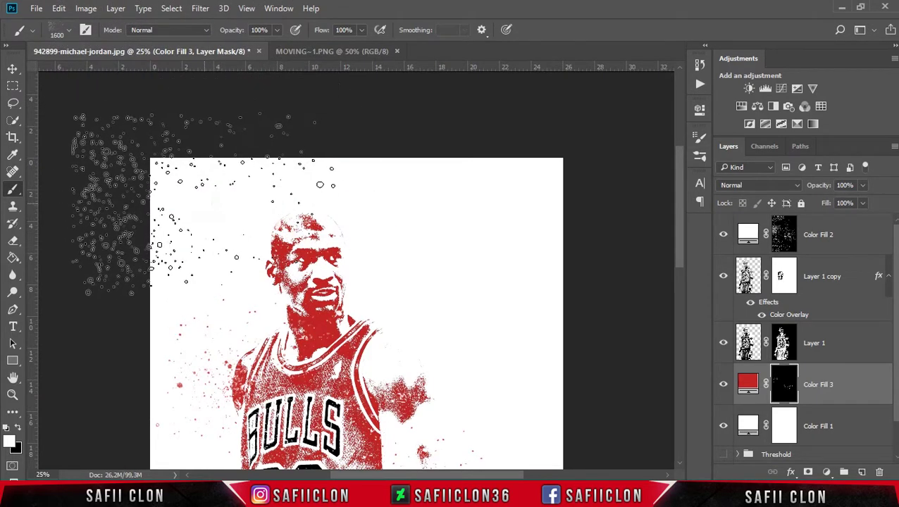
pyautogui.moveTo(169, 204); pyautogui.dragTo(289, 102)
pyautogui.hotkey('ctrl', 'z')
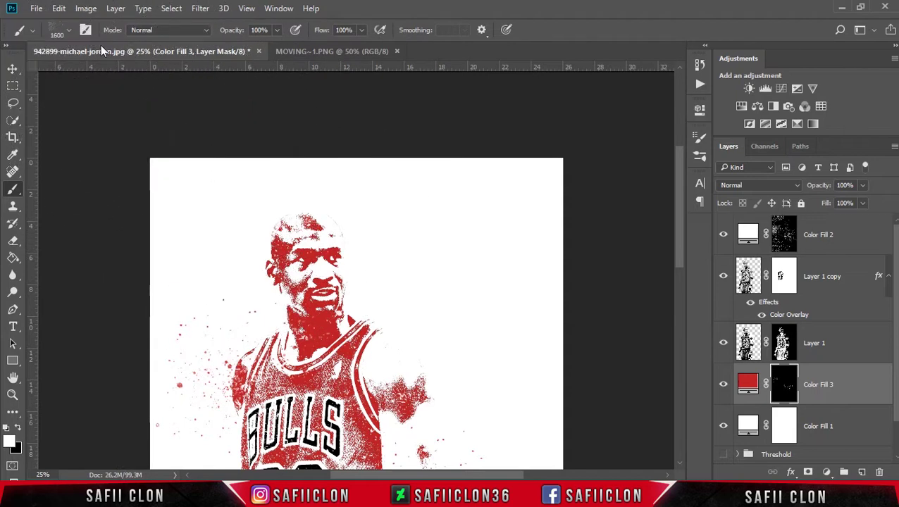
pyautogui.rightClick(136, 349)
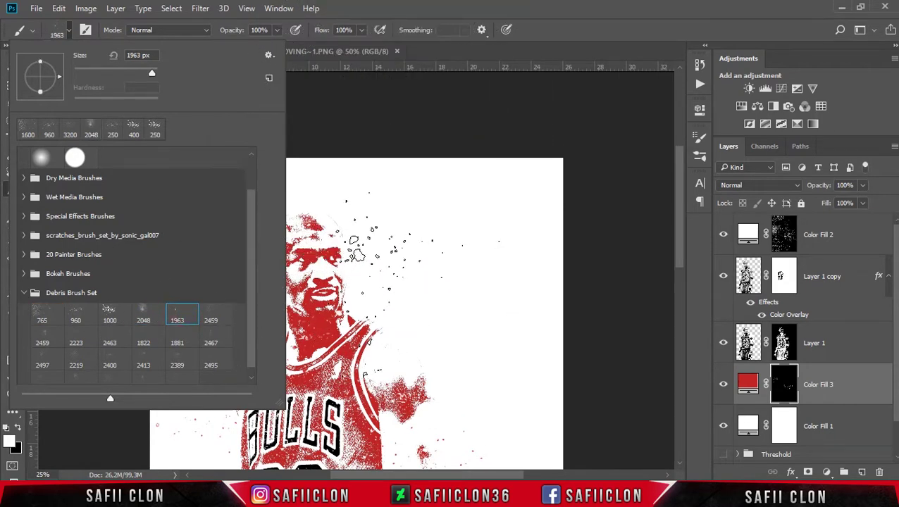
# - Stamp red debris splatters above the head, undoing the second stamp
pyautogui.click(418, 19)
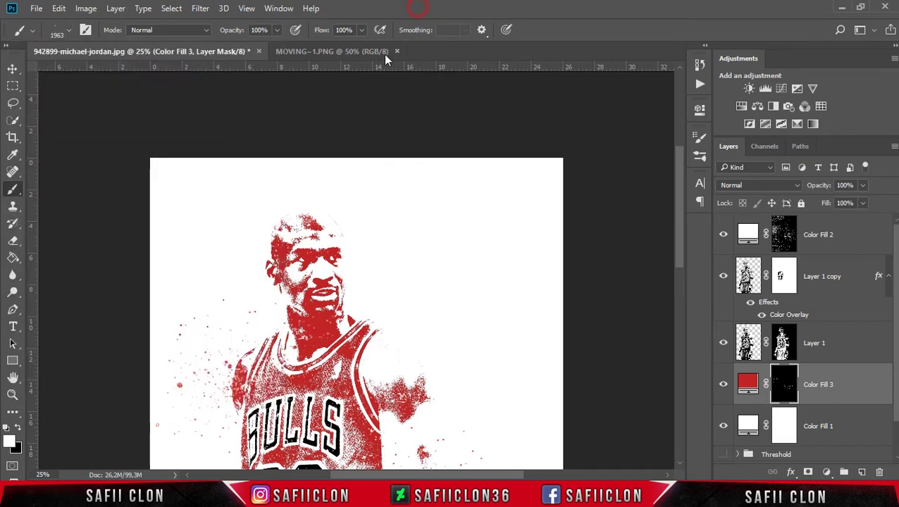
pyautogui.click(289, 232)
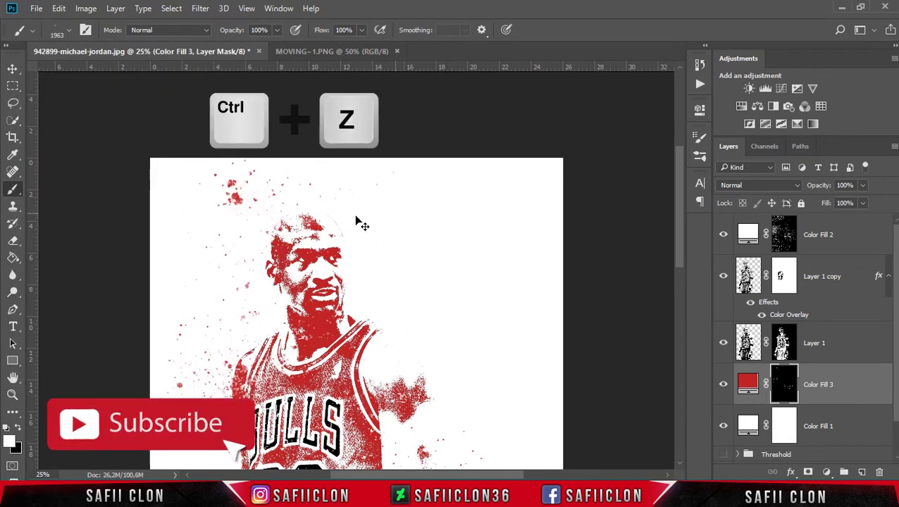
pyautogui.click(275, 215)
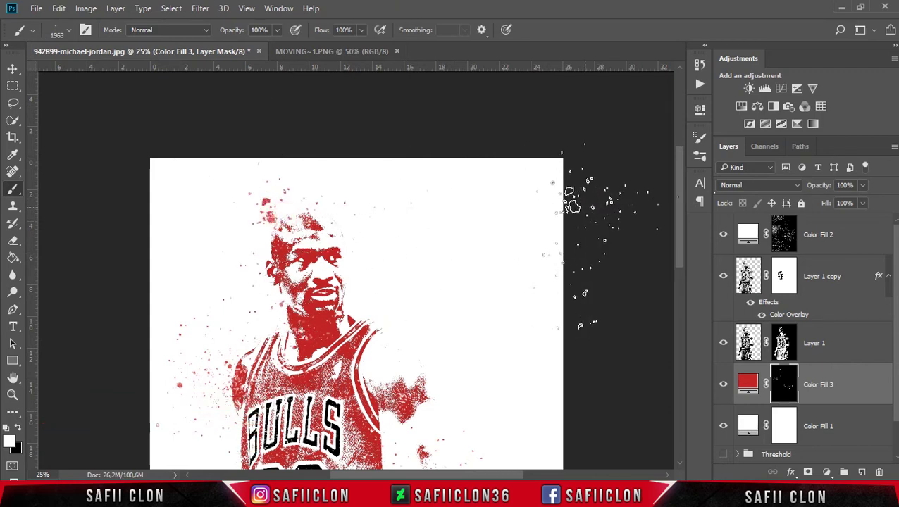
pyautogui.hotkey('ctrl', 'z')
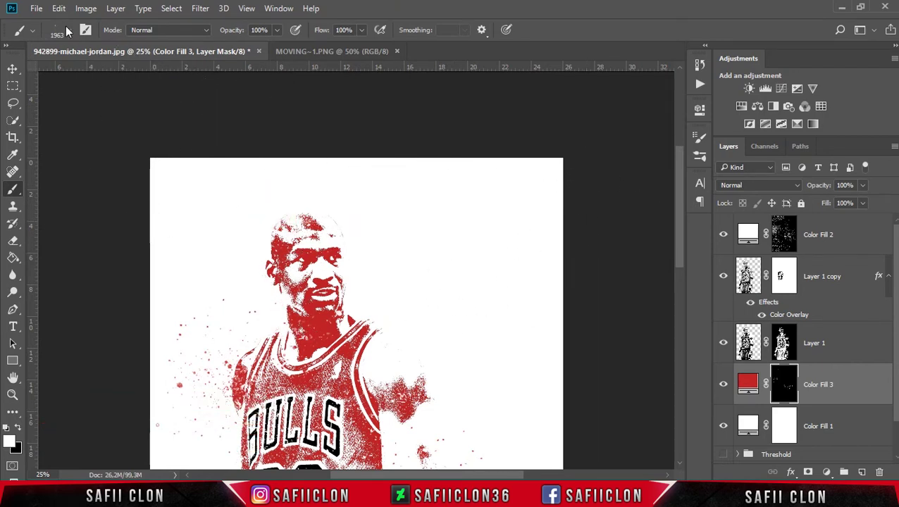
# - Switch to the 2467 px debris brush preset
pyautogui.click(68, 32)
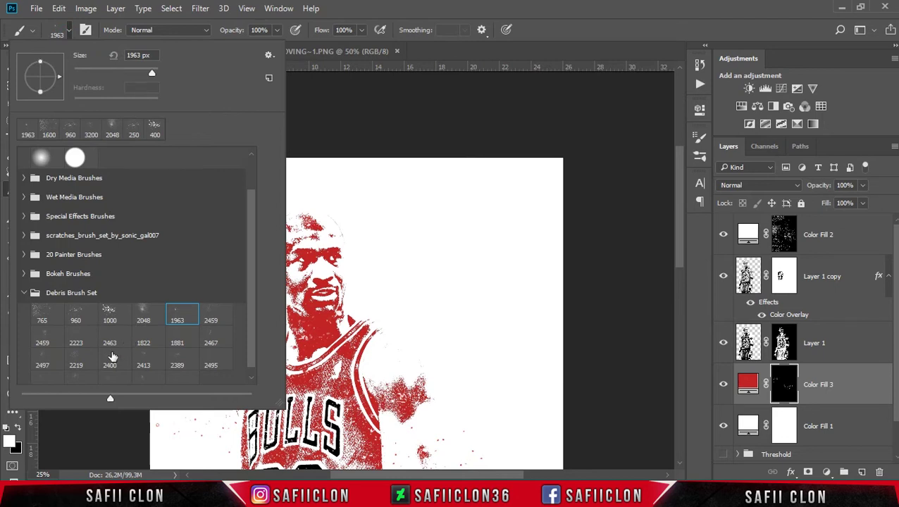
pyautogui.click(71, 362)
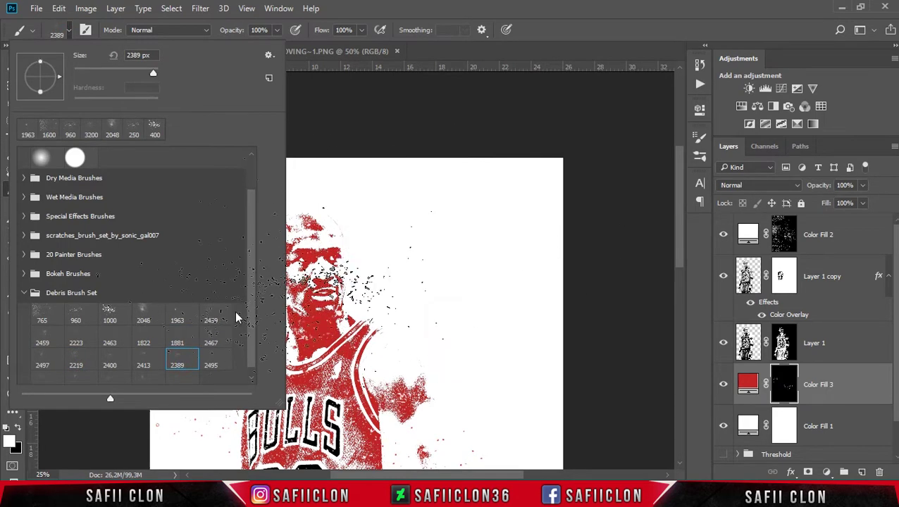
pyautogui.doubleClick(211, 341)
pyautogui.scroll(-3, 381, 282)
pyautogui.rightClick(388, 282)
pyautogui.press('Escape')
pyautogui.scroll(-3, 550, 271)
pyautogui.scroll(-4, 535, 275)
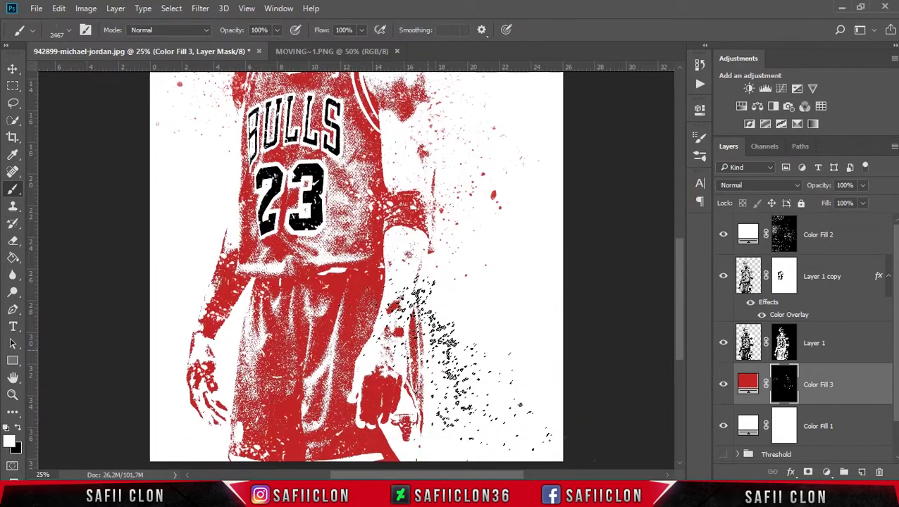
pyautogui.rightClick(500, 282)
pyautogui.press('Escape')
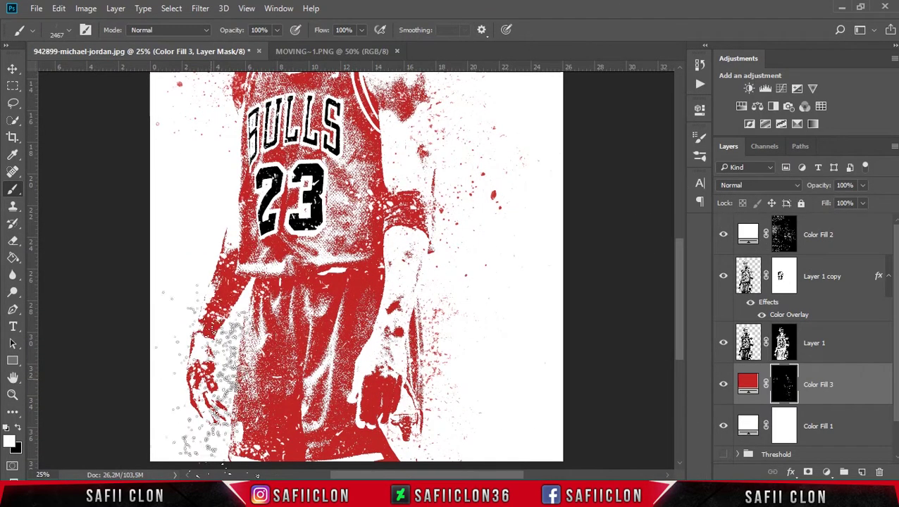
# - Select the 2476 debris brush and enlarge it to 5000 px
pyautogui.click(69, 31)
pyautogui.click(177, 375)
pyautogui.press('Return')
pyautogui.hotkey('ctrl', '-')
pyautogui.hotkey('ctrl', '-')
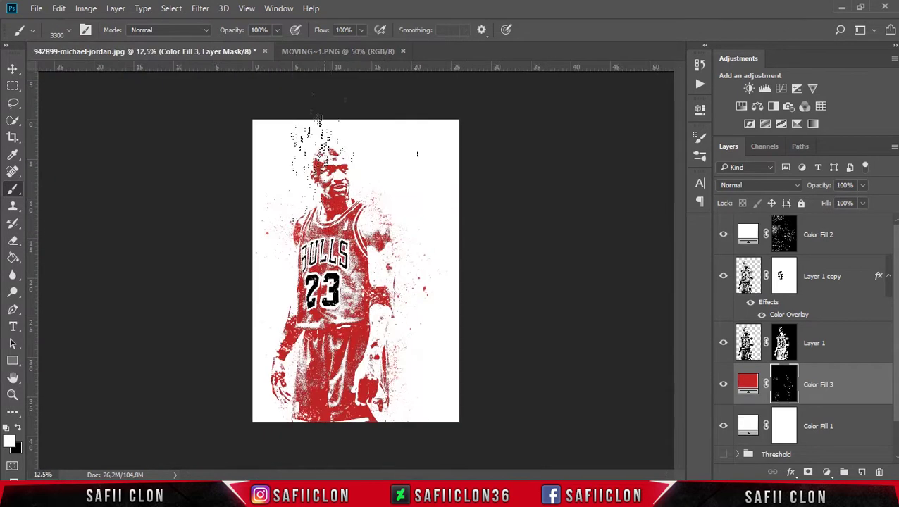
pyautogui.press(']')
pyautogui.press(']')
pyautogui.press(']')
pyautogui.hotkey('ctrl', '+')
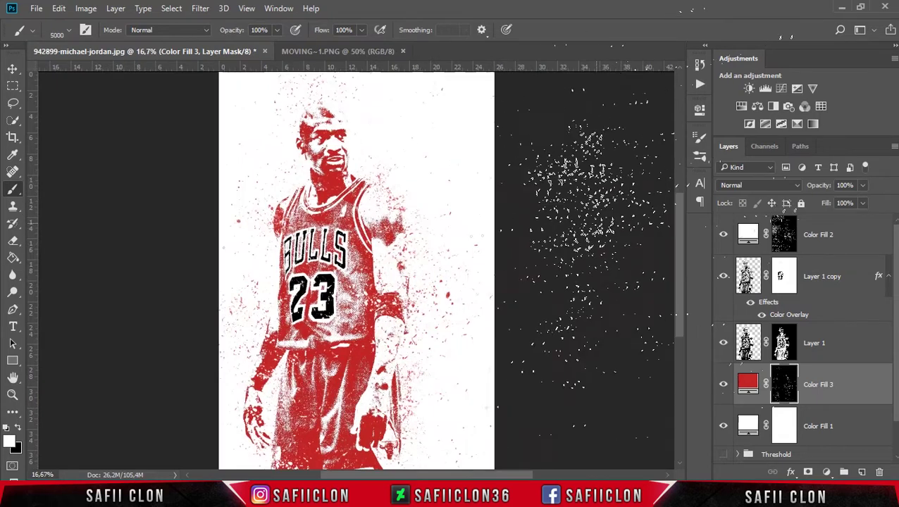
# - Select the 2478 debris brush preset
pyautogui.click(69, 30)
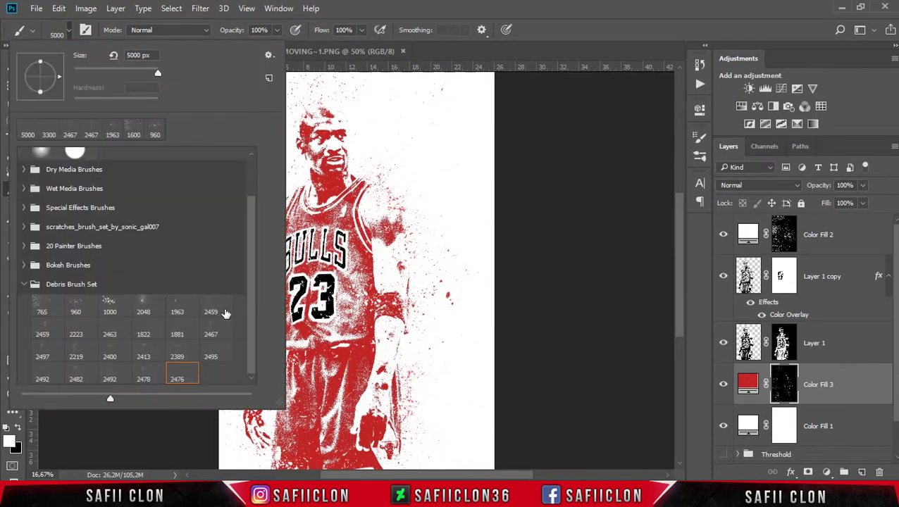
pyautogui.click(323, 272)
pyautogui.click(69, 29)
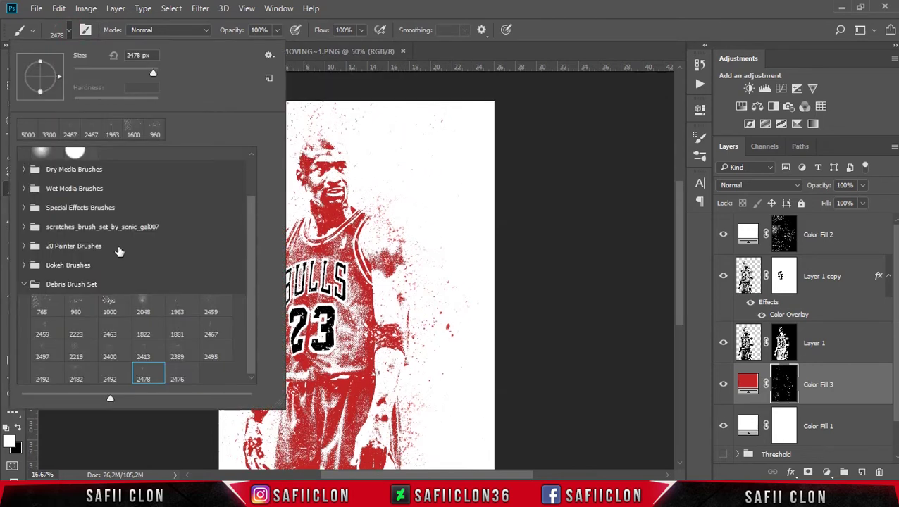
pyautogui.click(293, 143)
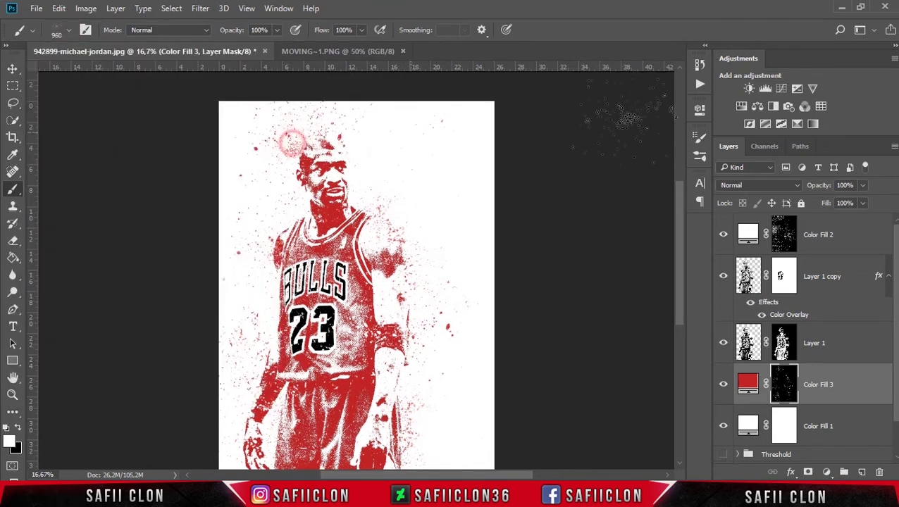
pyautogui.scroll(-3, 681, 214)
pyautogui.click(69, 30)
pyautogui.click(422, 225)
# - Shrink the debris brush from 900 px down to 500 px
pyautogui.rightClick(430, 111)
pyautogui.press('[')
pyautogui.press('Escape')
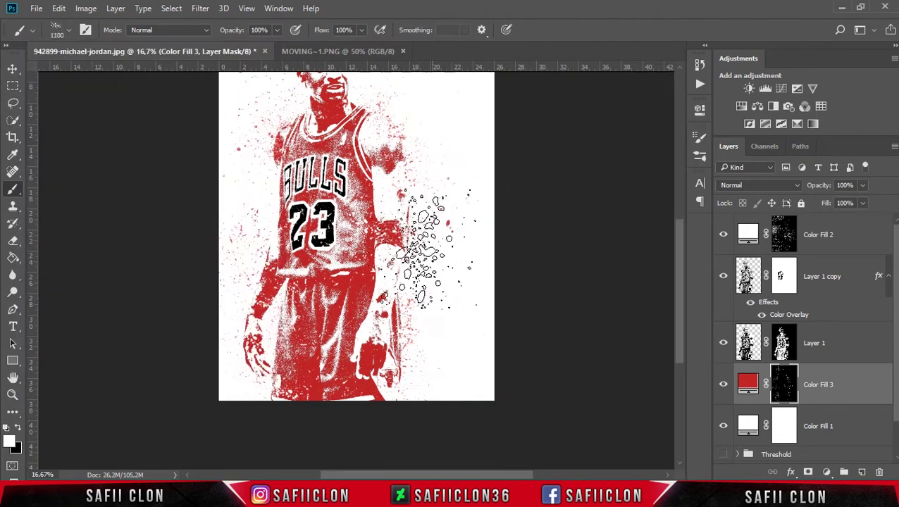
pyautogui.press('[')
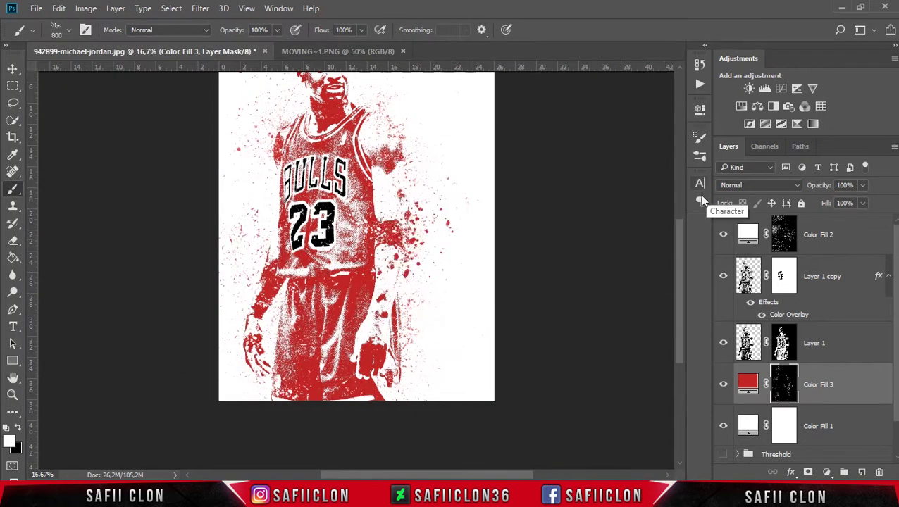
pyautogui.scroll(2, 431, 260)
pyautogui.scroll(1, 431, 260)
pyautogui.press('[')
pyautogui.press('[')
pyautogui.press('[')
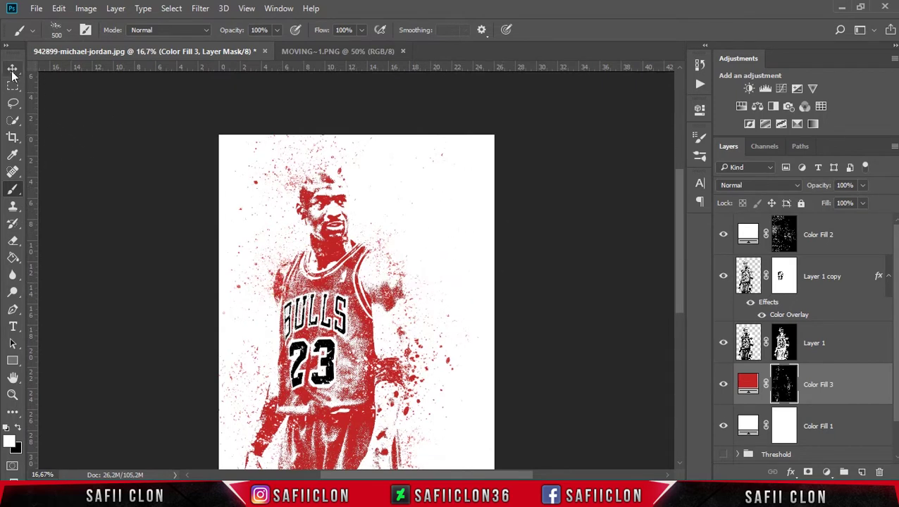
# - Switch to the Move tool, zoom out, and select the Color Fill 2 layer
pyautogui.click(12, 70)
pyautogui.hotkey('ctrl', '-')
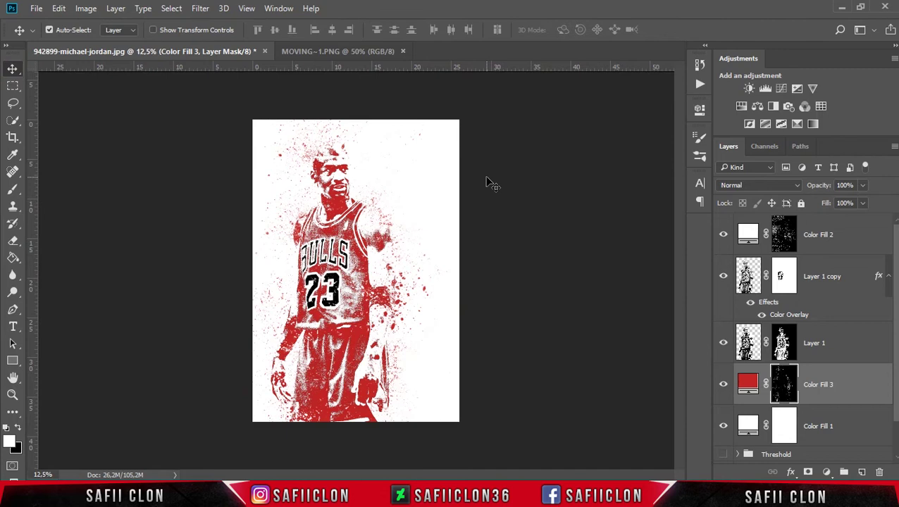
pyautogui.click(859, 235)
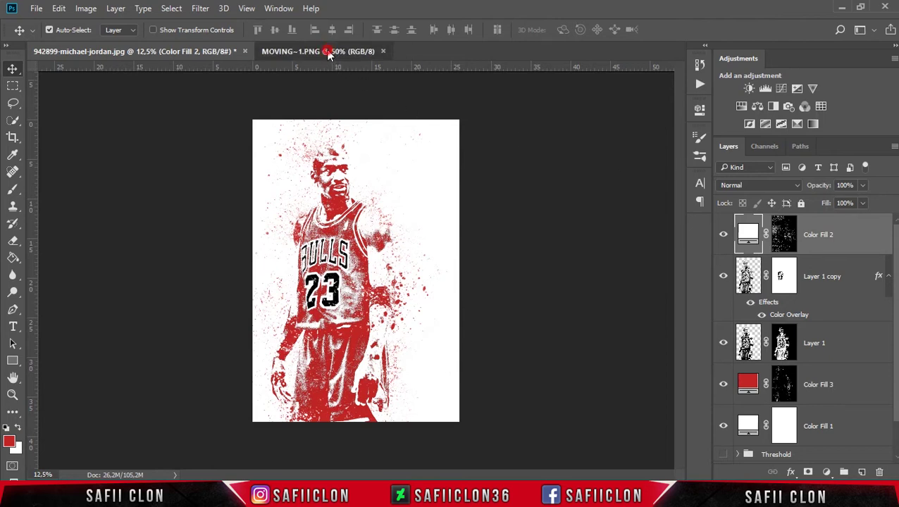
# - Drag the marbled paint image into the Jordan poster as Layer 2
pyautogui.click(326, 51)
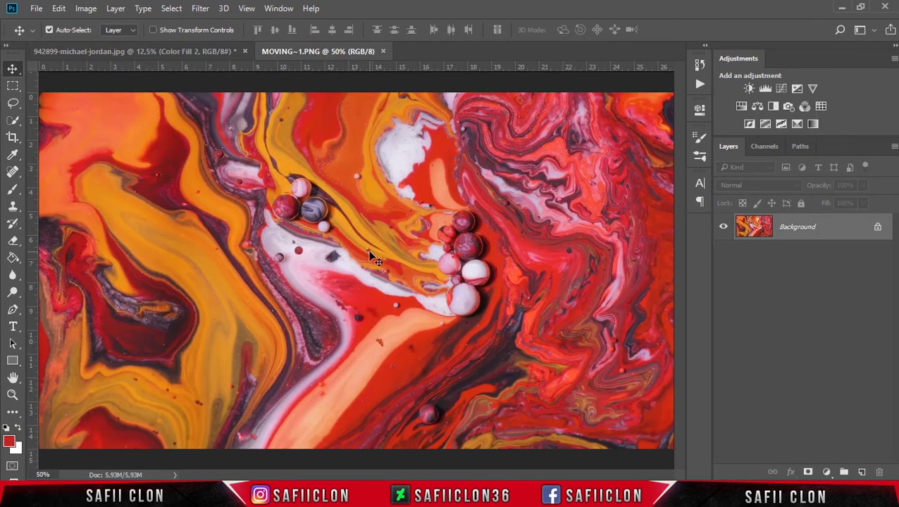
pyautogui.moveTo(381, 255); pyautogui.dragTo(144, 64)
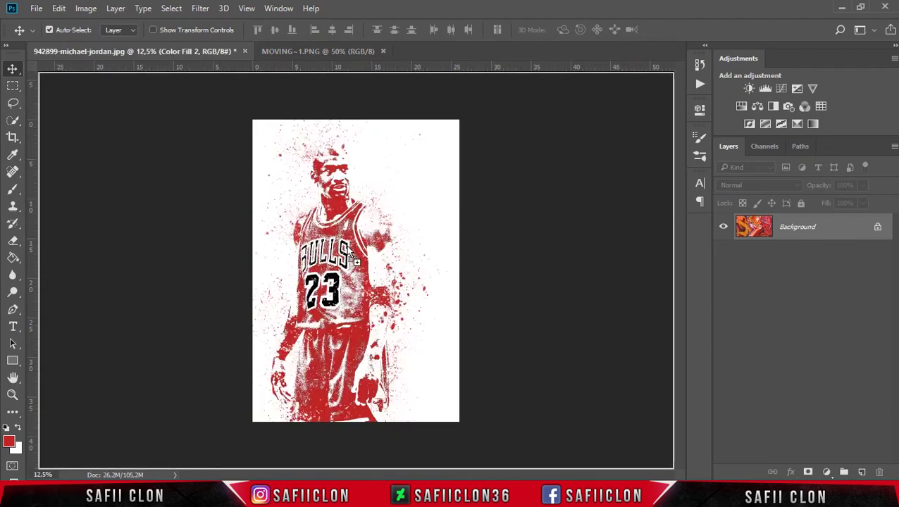
pyautogui.moveTo(144, 64); pyautogui.dragTo(357, 259)
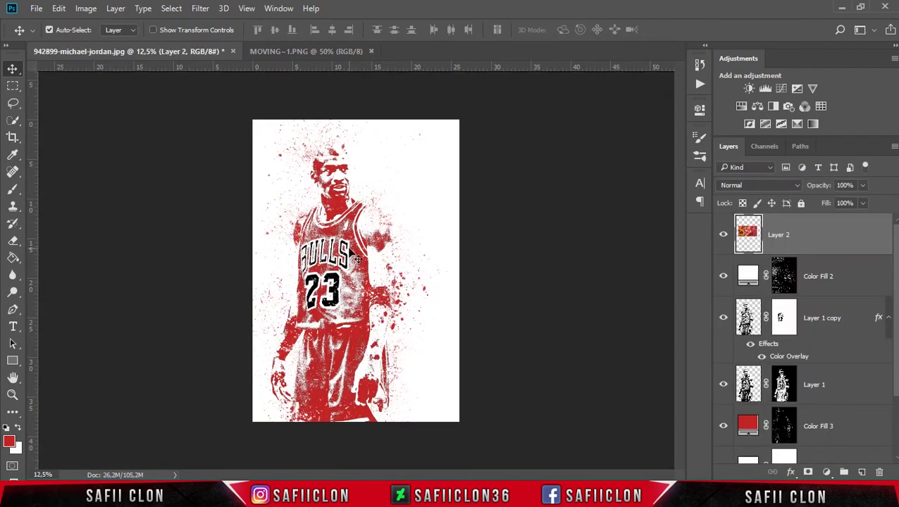
# - Rotate the paint texture 90° clockwise, align it top-left, and scale it to cover the poster
pyautogui.hotkey('ctrl', 't')
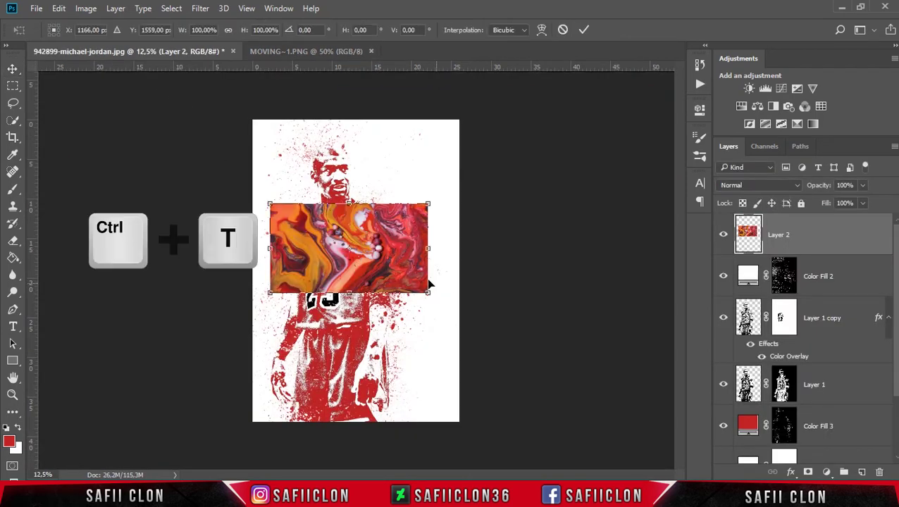
pyautogui.rightClick(362, 261)
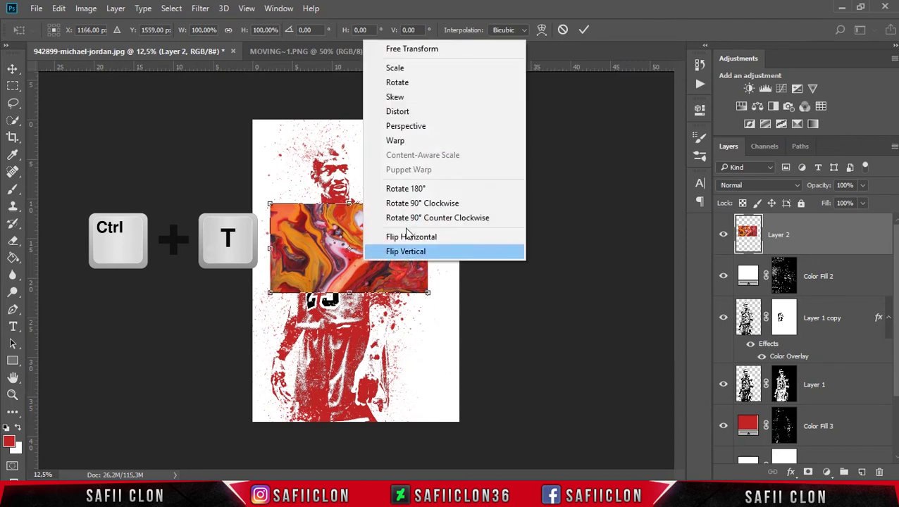
pyautogui.click(422, 203)
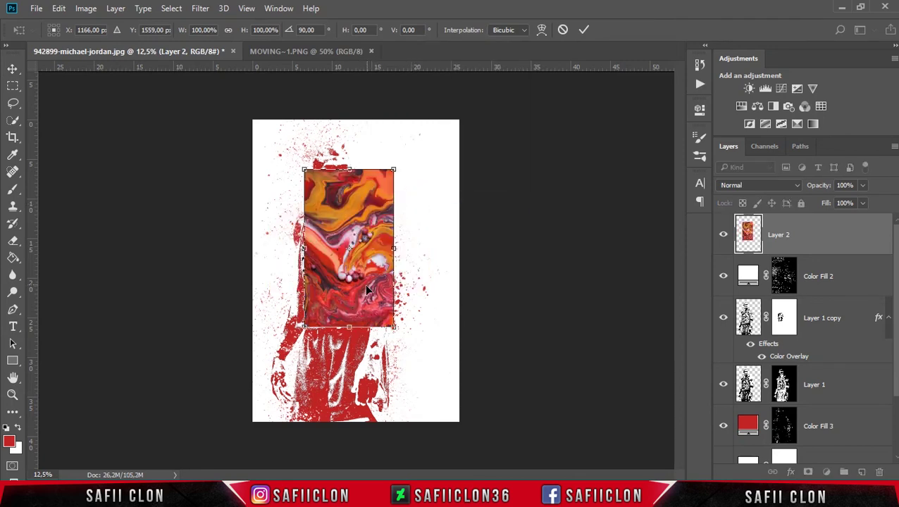
pyautogui.moveTo(358, 275); pyautogui.dragTo(332, 251)
pyautogui.moveTo(317, 239); pyautogui.dragTo(311, 240)
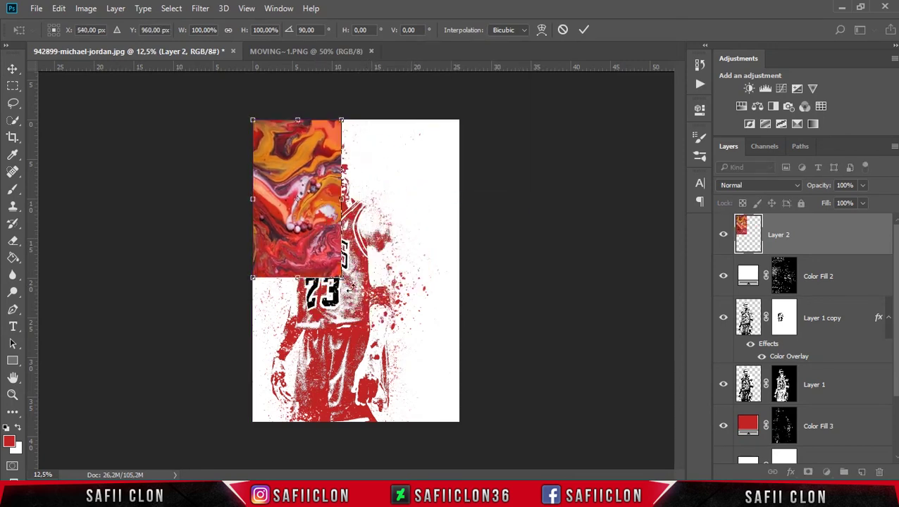
pyautogui.moveTo(348, 277); pyautogui.dragTo(435, 435)
pyautogui.moveTo(374, 353); pyautogui.dragTo(367, 353)
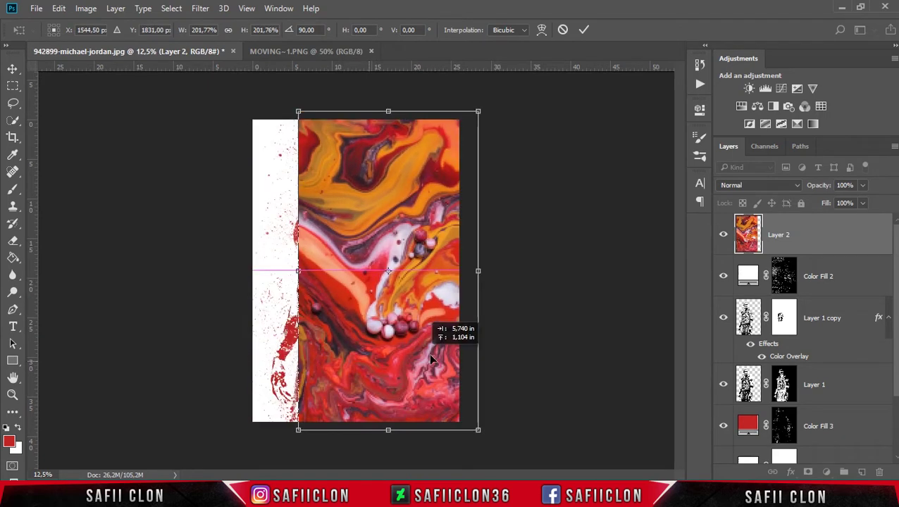
# - Flip the paint texture several times and settle its position on the poster
pyautogui.rightClick(376, 277)
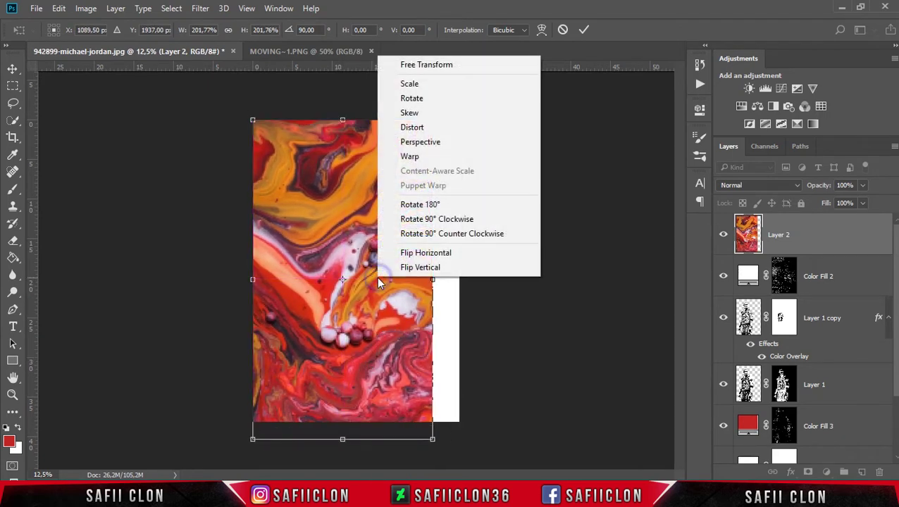
pyautogui.click(414, 253)
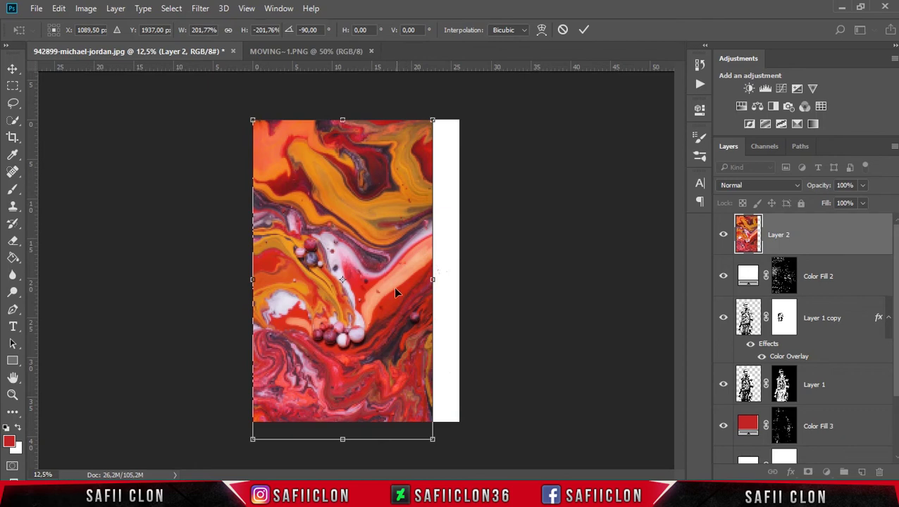
pyautogui.rightClick(395, 296)
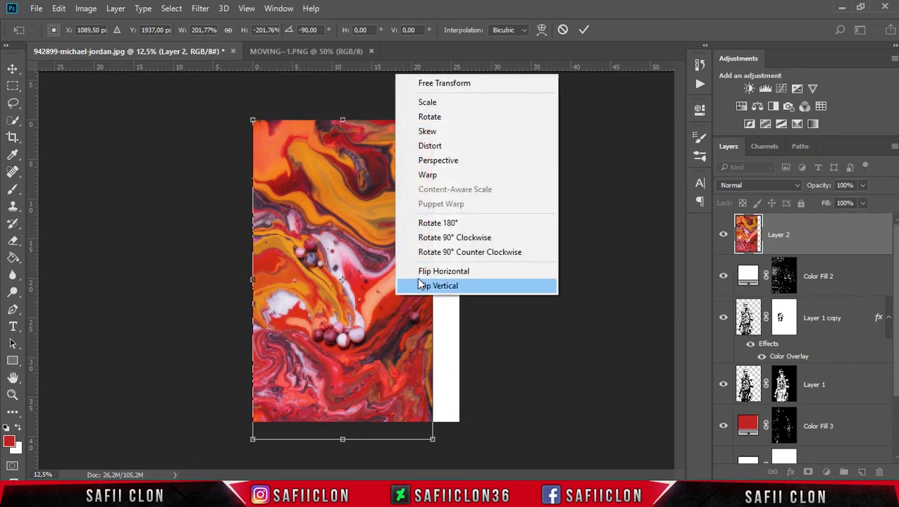
pyautogui.click(420, 271)
pyautogui.moveTo(397, 314)
pyautogui.mouseDown()
pyautogui.moveTo(404, 268)
pyautogui.moveTo(401, 298)
pyautogui.mouseUp()
pyautogui.rightClick(401, 299)
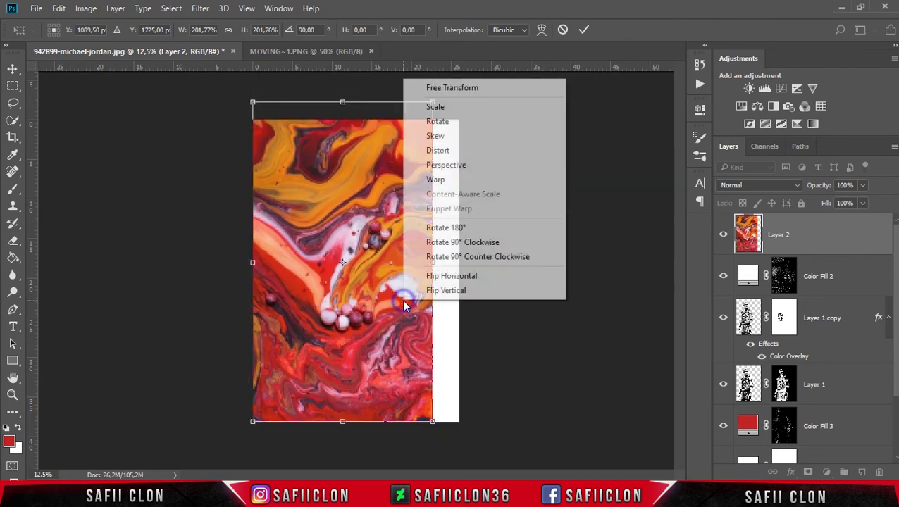
pyautogui.click(437, 291)
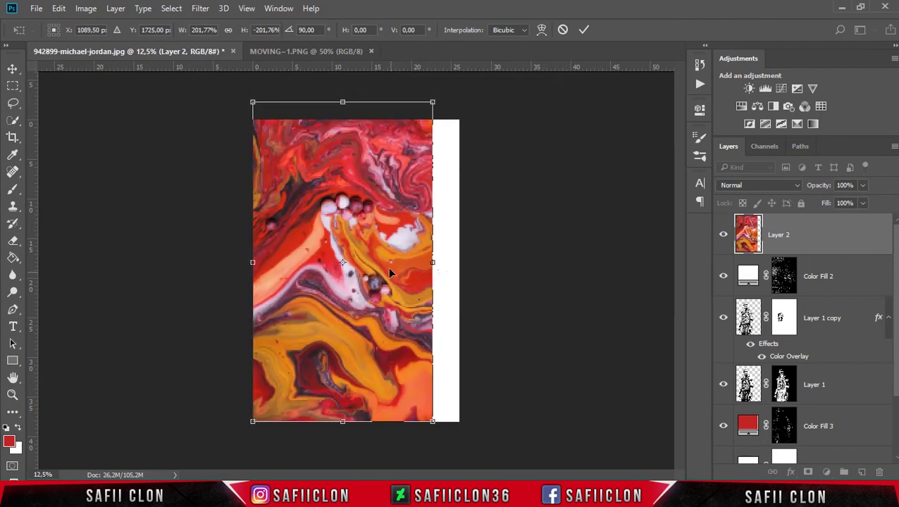
pyautogui.moveTo(390, 273); pyautogui.dragTo(385, 286)
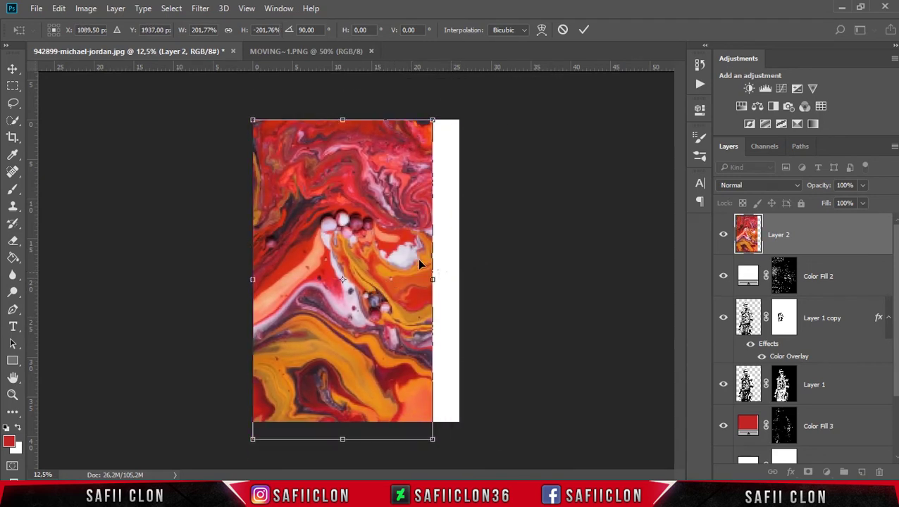
pyautogui.click(764, 186)
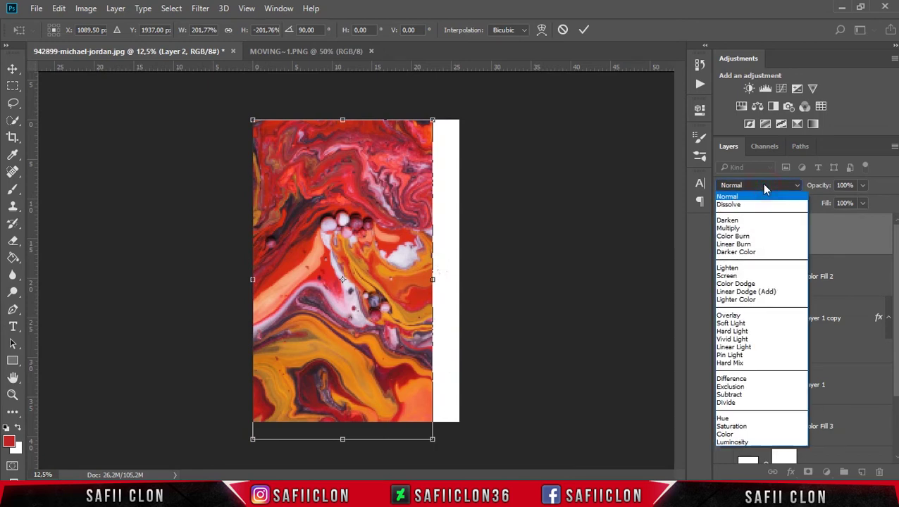
# - Enlarge the texture to about 248%, reposition it in Normal mode, and apply the transform
pyautogui.click(750, 239)
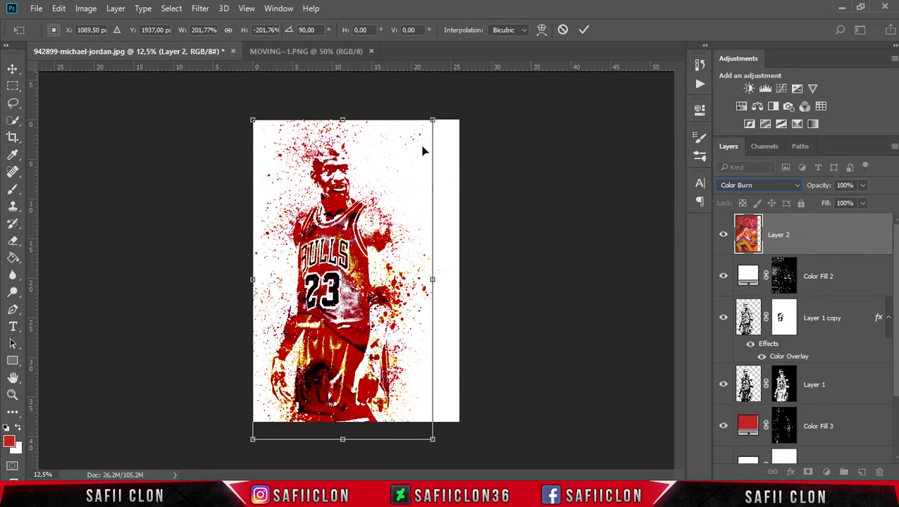
pyautogui.moveTo(432, 121); pyautogui.dragTo(436, 201)
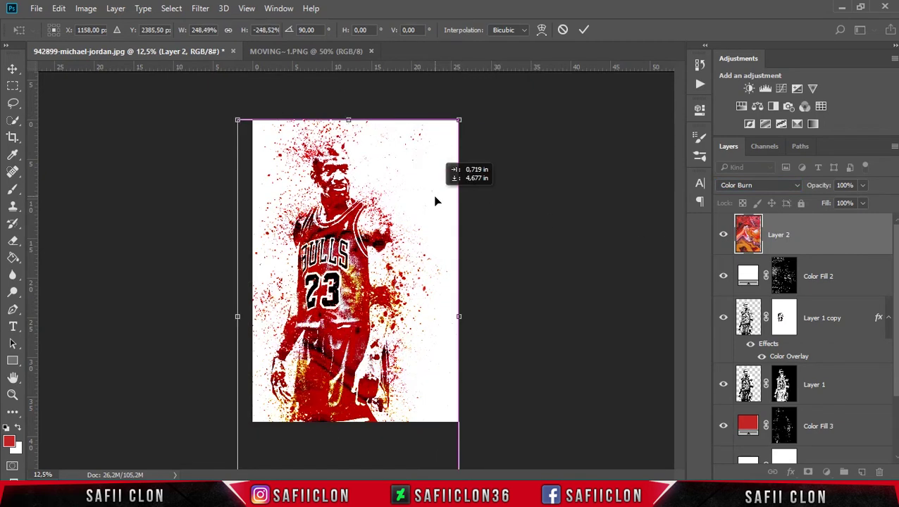
pyautogui.click(755, 186)
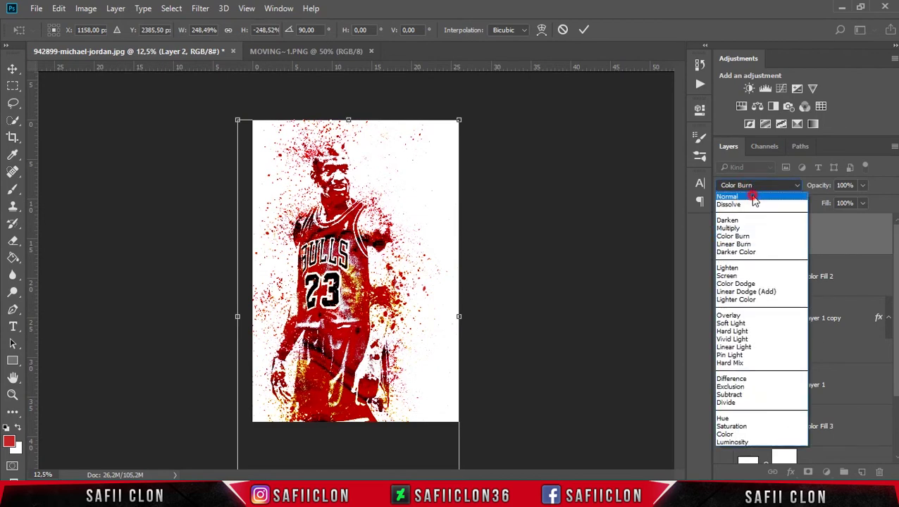
pyautogui.click(749, 196)
pyautogui.moveTo(348, 316); pyautogui.dragTo(342, 280)
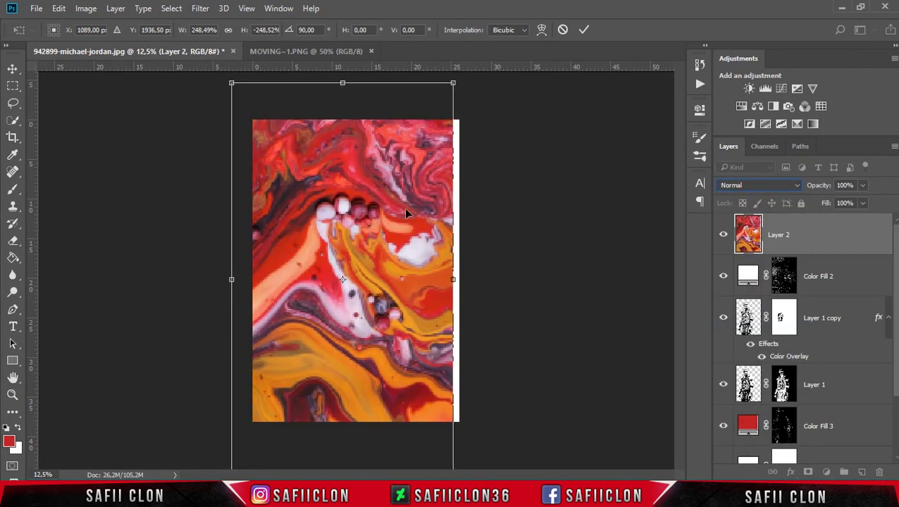
pyautogui.moveTo(406, 212); pyautogui.dragTo(402, 242)
pyautogui.press('Return')
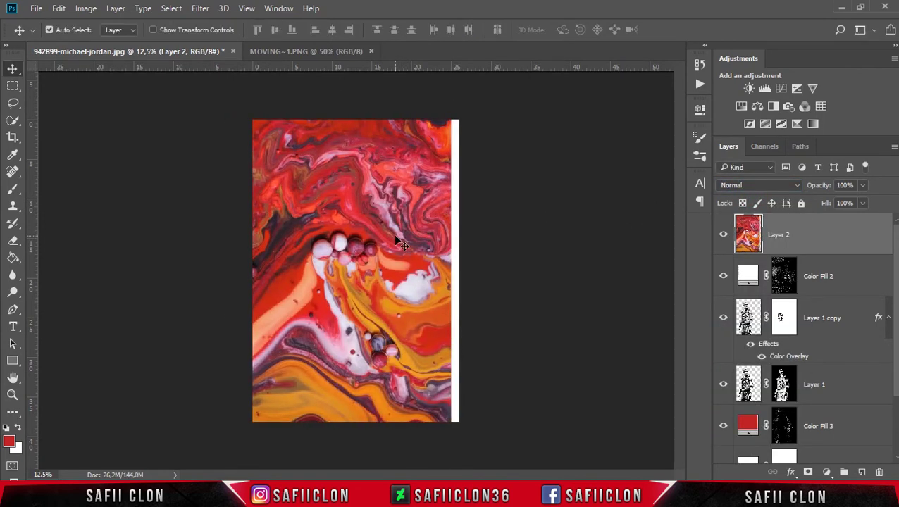
# - Desaturate the fluid-paint texture to greyscale and set Layer 2 to Color Burn
pyautogui.click(820, 240)
pyautogui.click(820, 239)
pyautogui.click(86, 9)
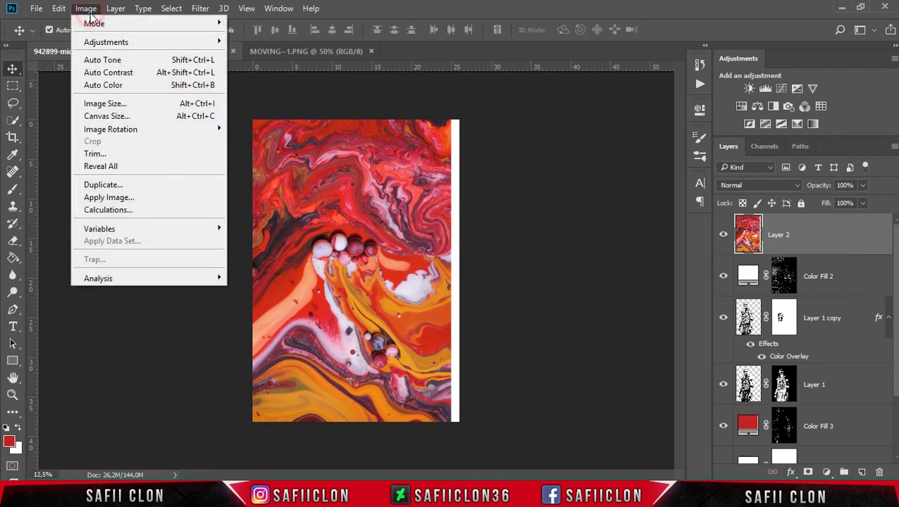
pyautogui.moveTo(106, 43)
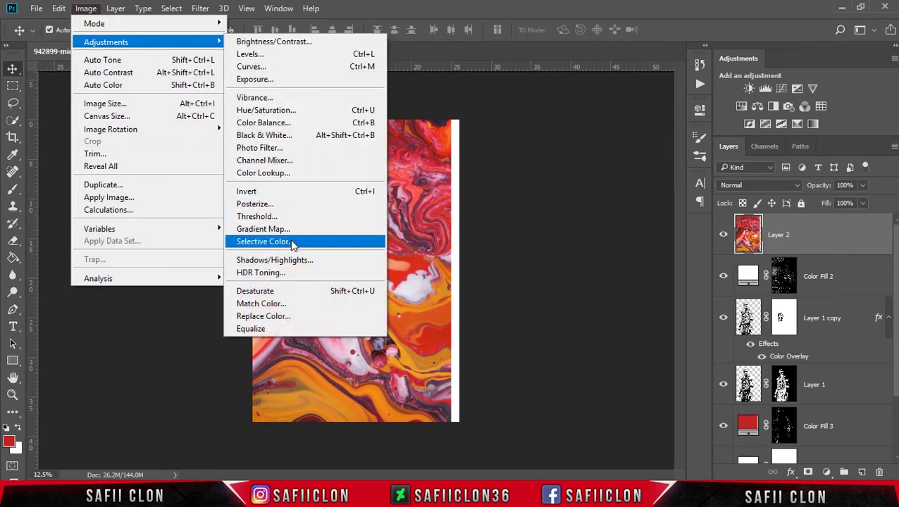
pyautogui.click(284, 293)
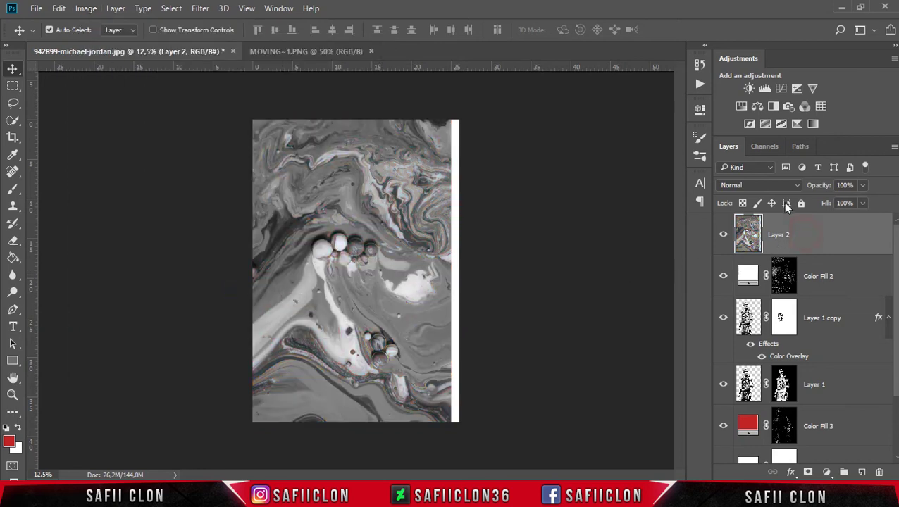
pyautogui.click(779, 187)
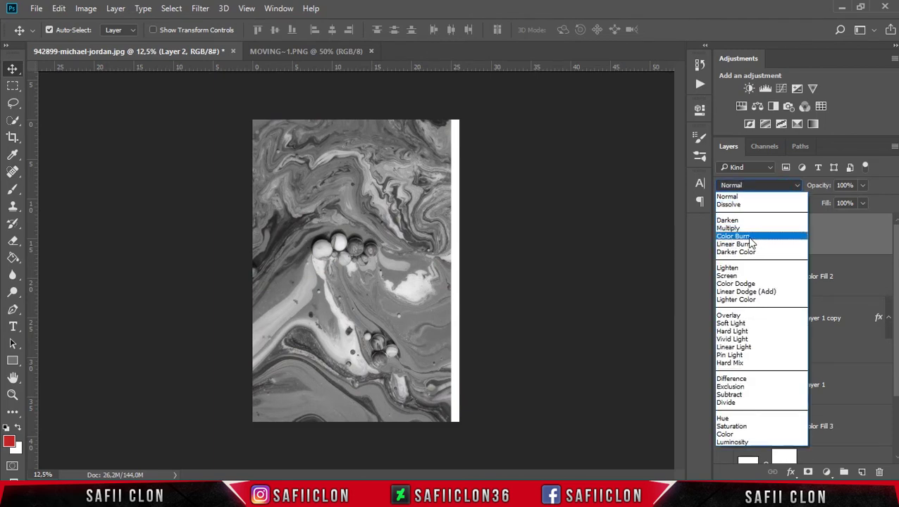
pyautogui.click(749, 237)
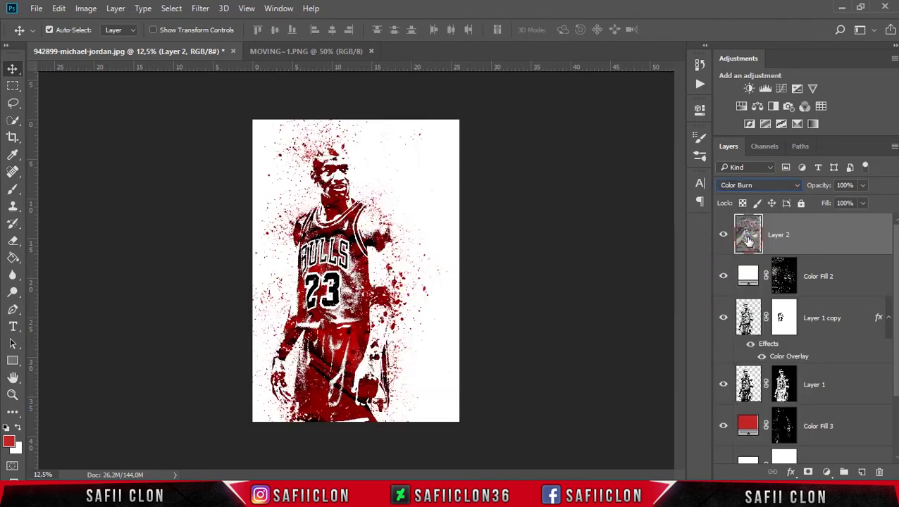
pyautogui.click(819, 235)
# - Move the grey texture layer up and stretch it to 111% width
pyautogui.hotkey('ctrl', 't')
pyautogui.moveTo(416, 293)
pyautogui.mouseDown()
pyautogui.moveTo(423, 255)
pyautogui.moveTo(406, 251)
pyautogui.moveTo(438, 279)
pyautogui.moveTo(345, 279)
pyautogui.moveTo(385, 271)
pyautogui.moveTo(376, 276)
pyautogui.moveTo(416, 280)
pyautogui.moveTo(426, 299)
pyautogui.moveTo(440, 275)
pyautogui.moveTo(430, 281)
pyautogui.mouseUp()
pyautogui.moveTo(485, 296)
pyautogui.mouseDown()
pyautogui.moveTo(530, 278)
pyautogui.moveTo(514, 278)
pyautogui.mouseUp()
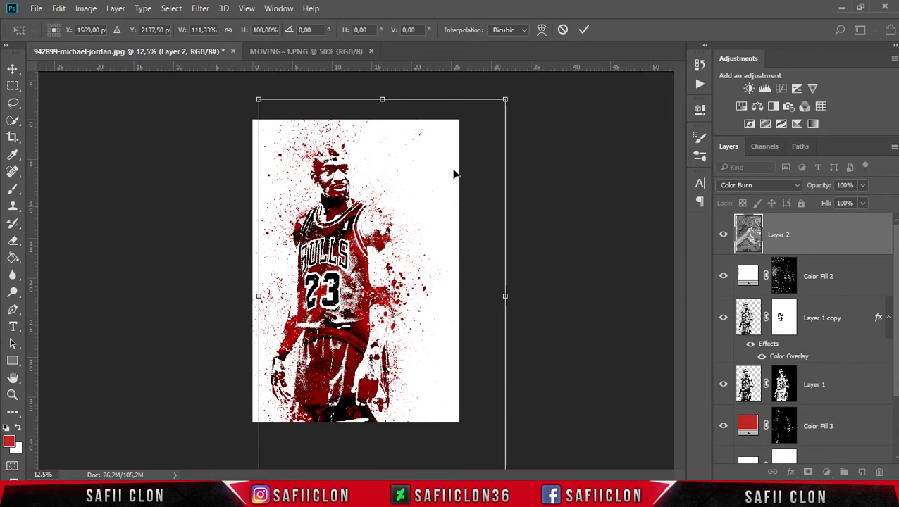
pyautogui.click(583, 30)
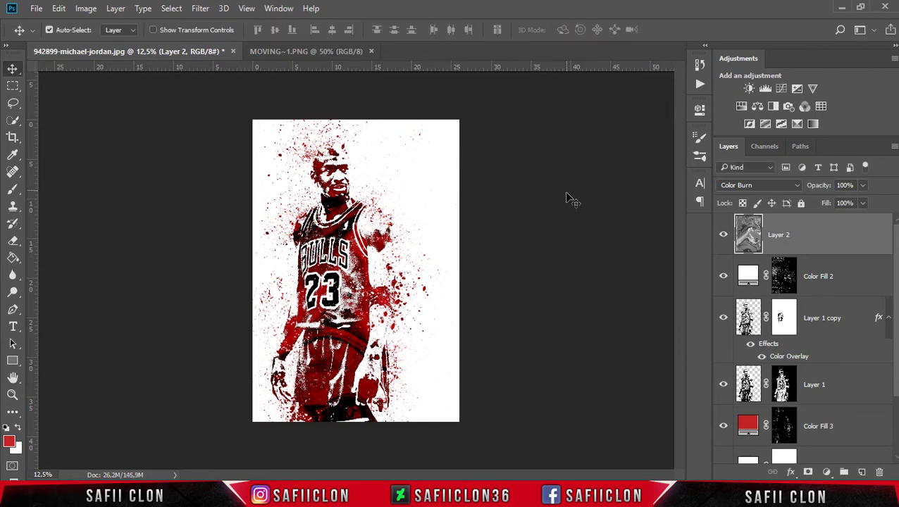
# - Inspect the poster up close, then stamp all visible layers into a new merged Layer 3
pyautogui.hotkey('ctrl', '+')
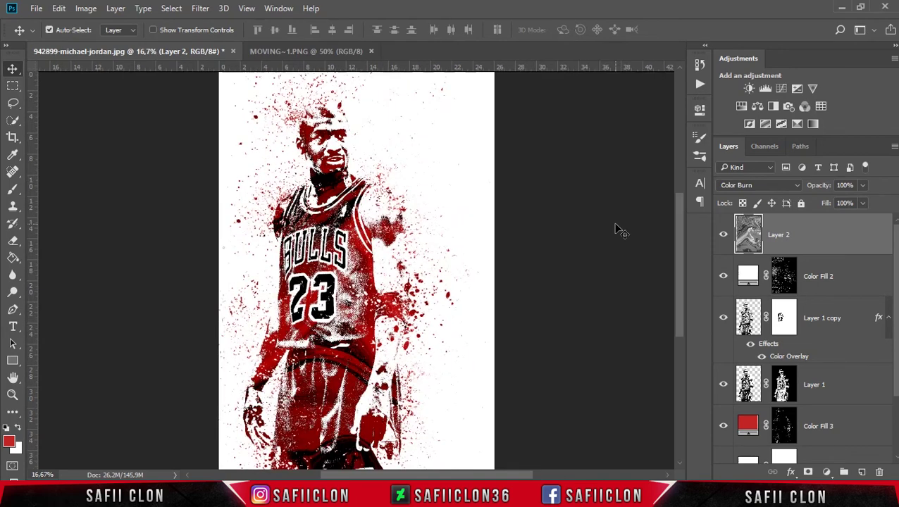
pyautogui.hotkey('ctrl', '+')
pyautogui.hotkey('ctrl', '+')
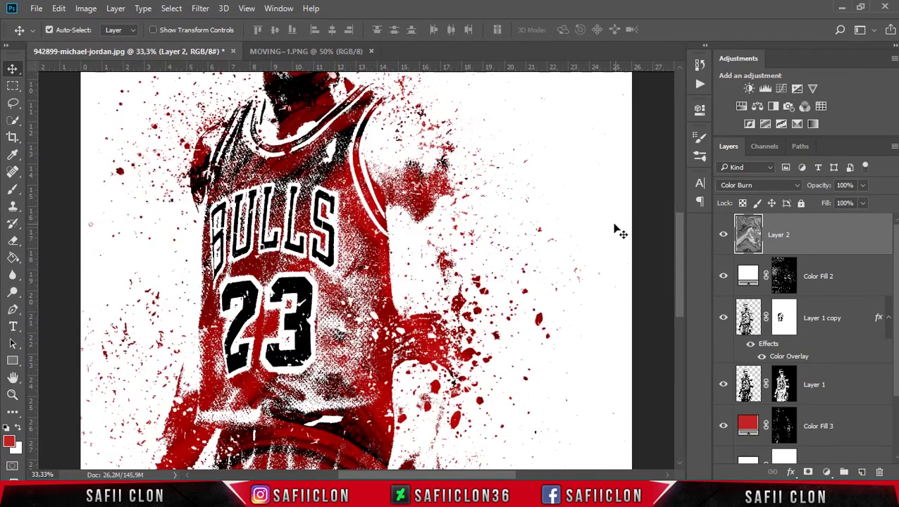
pyautogui.moveTo(682, 304)
pyautogui.mouseDown()
pyautogui.moveTo(680, 275)
pyautogui.moveTo(666, 402)
pyautogui.moveTo(669, 257)
pyautogui.mouseUp()
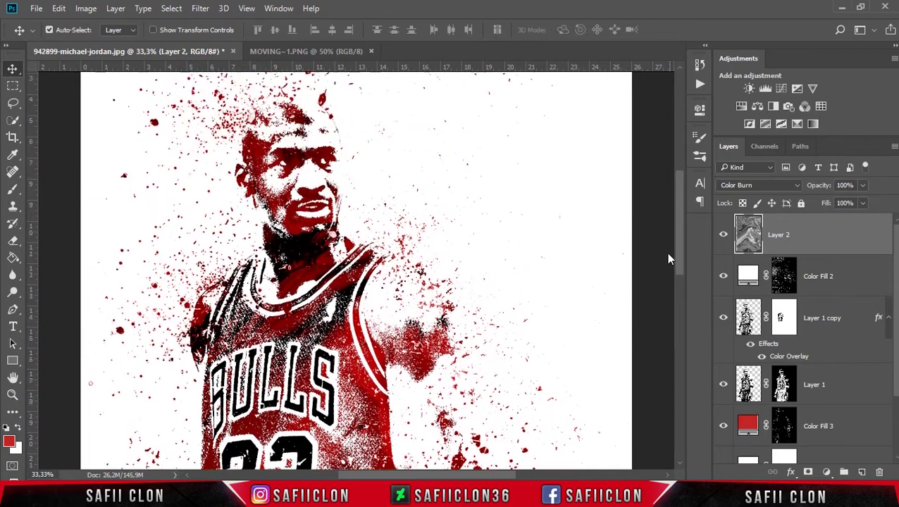
pyautogui.hotkey('ctrl', '-')
pyautogui.hotkey('ctrl', '-')
pyautogui.hotkey('ctrl', '-')
pyautogui.hotkey('ctrl', '+')
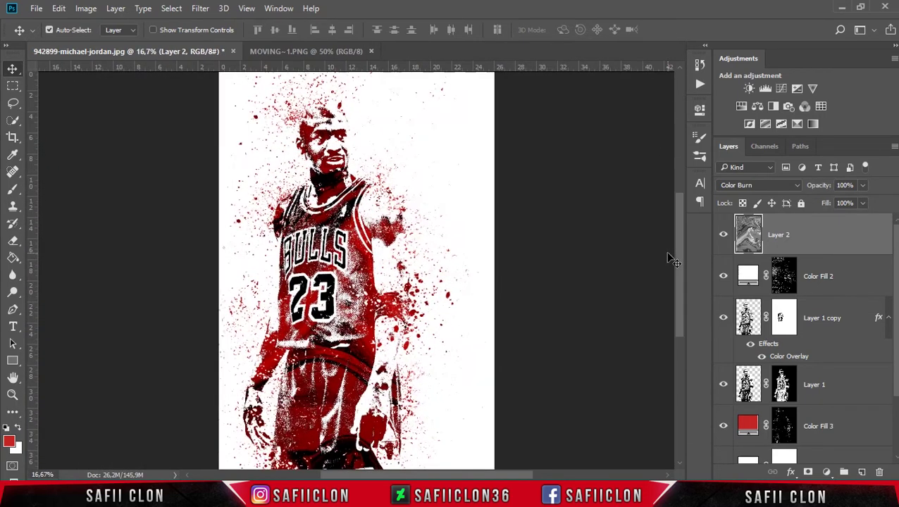
pyautogui.click(813, 237)
pyautogui.hotkey('ctrl', 'shift', 'alt', 'e')
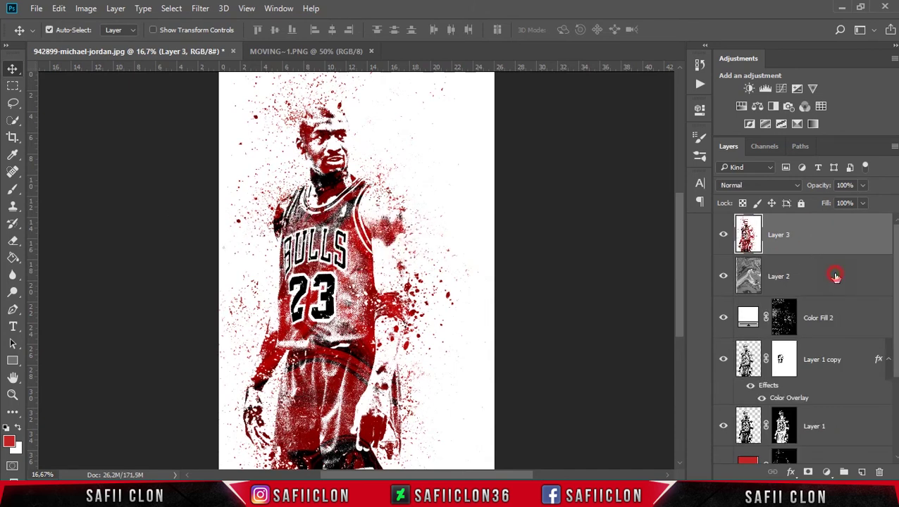
# - Group the layers from Layer 2 down to the Threshold group into Group 1 and hide it
pyautogui.click(843, 276)
pyautogui.scroll(-3, 844, 310)
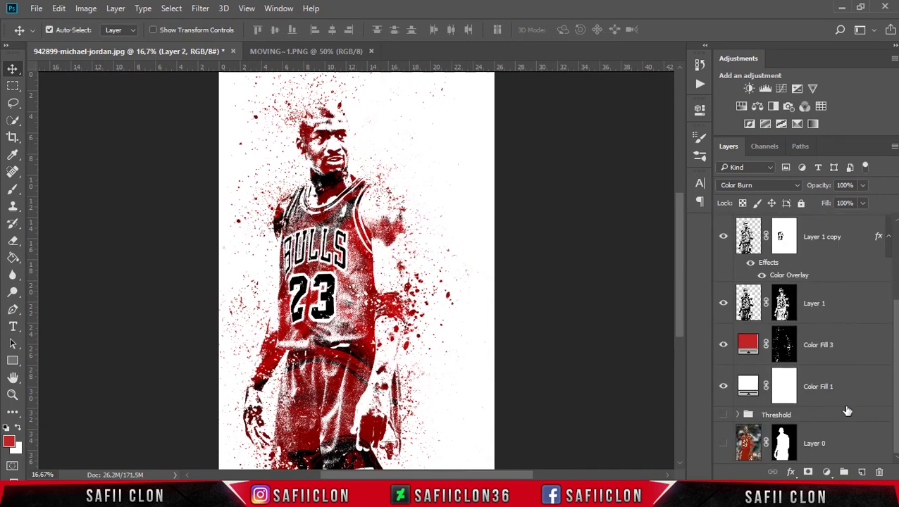
pyautogui.keyDown('shift'); pyautogui.click(848, 419); pyautogui.keyUp('shift')
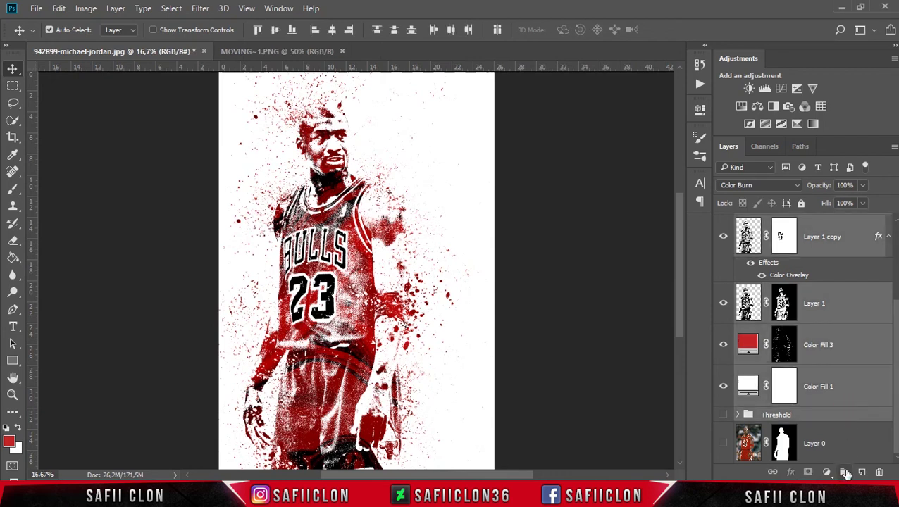
pyautogui.click(846, 473)
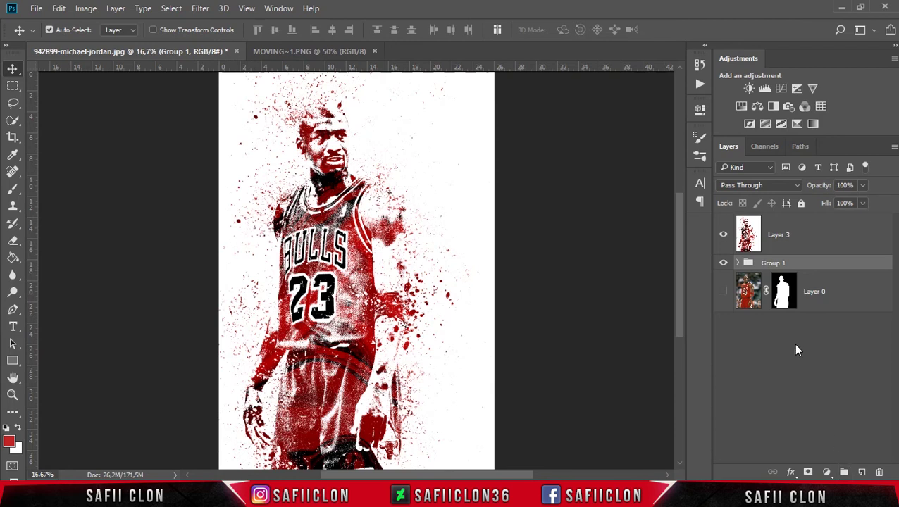
pyautogui.click(722, 265)
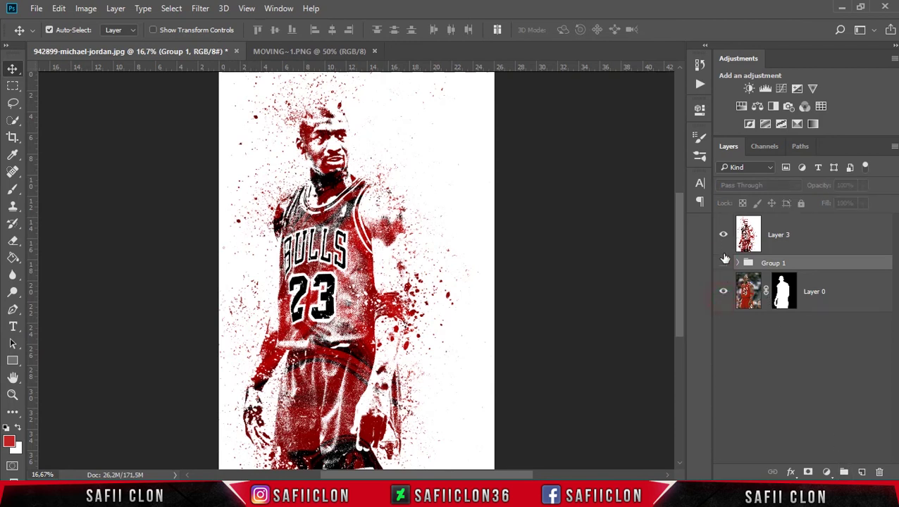
# - Toggle the merged Layer 3's visibility off and on twice to compare, leaving it visible
pyautogui.click(723, 235)
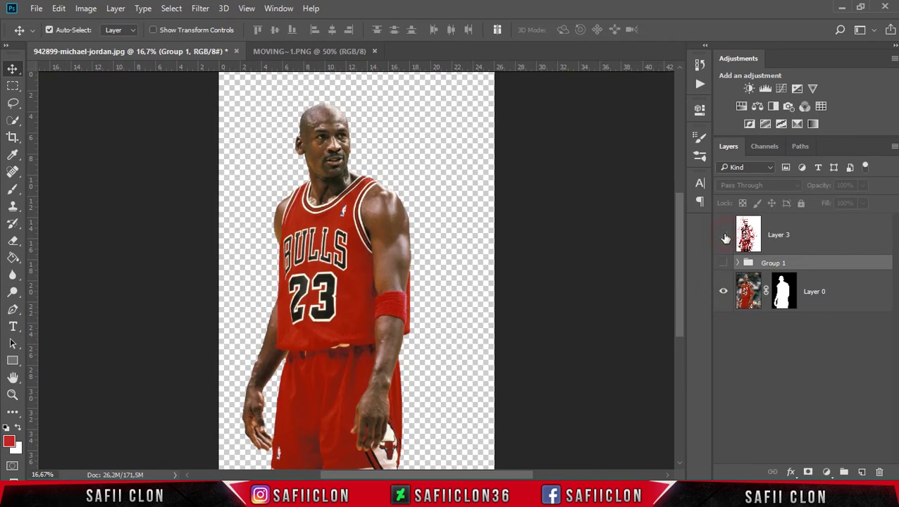
pyautogui.click(724, 235)
pyautogui.click(724, 236)
pyautogui.click(724, 235)
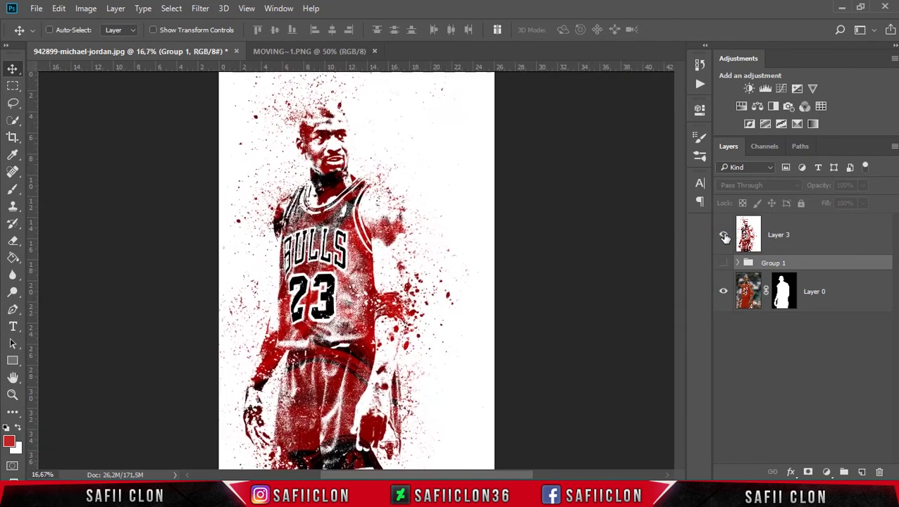
pyautogui.hotkey('ctrl', '+')
pyautogui.hotkey('ctrl', '+')
pyautogui.hotkey('ctrl', '+')
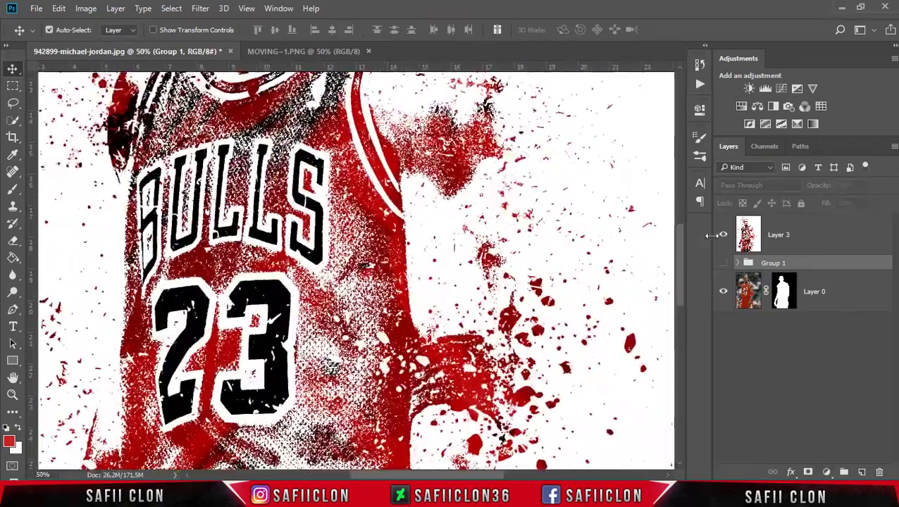
pyautogui.moveTo(679, 265)
pyautogui.mouseDown()
pyautogui.moveTo(679, 343)
pyautogui.moveTo(678, 308)
pyautogui.mouseUp()
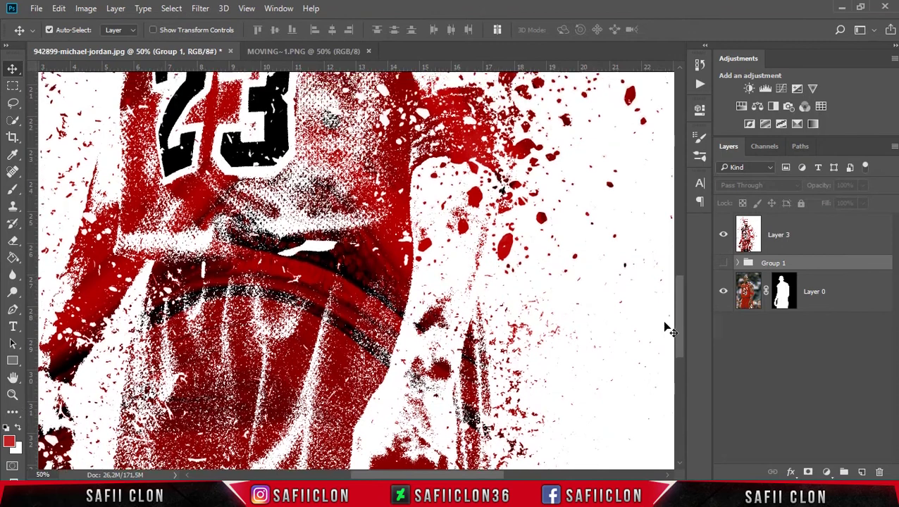
pyautogui.moveTo(467, 477); pyautogui.dragTo(457, 477)
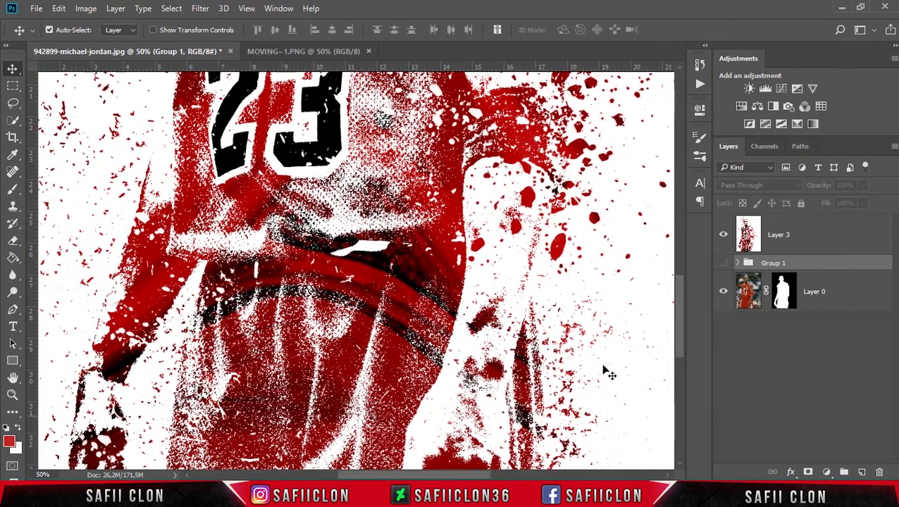
pyautogui.moveTo(676, 326)
pyautogui.mouseDown()
pyautogui.moveTo(666, 177)
pyautogui.moveTo(679, 199)
pyautogui.moveTo(679, 244)
pyautogui.mouseUp()
pyautogui.hotkey('ctrl', '-')
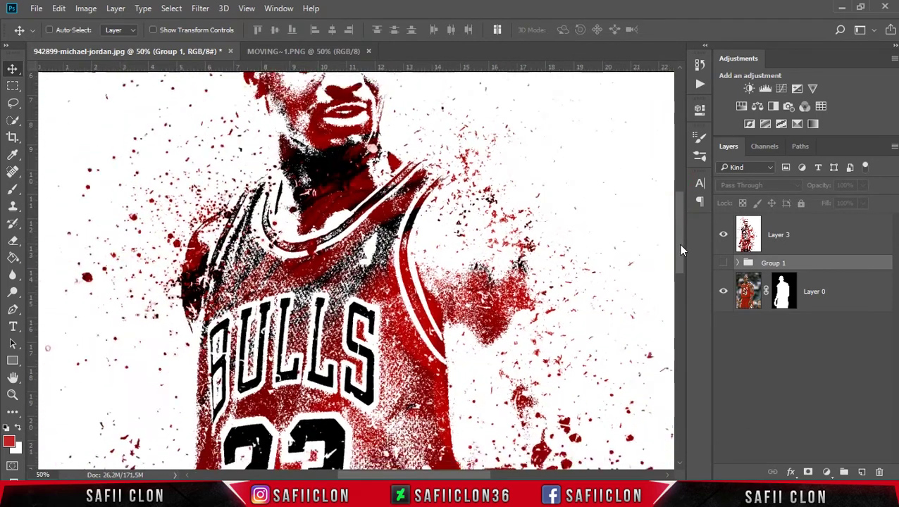
pyautogui.hotkey('ctrl', '-')
pyautogui.hotkey('ctrl', '-')
pyautogui.hotkey('ctrl', '-')
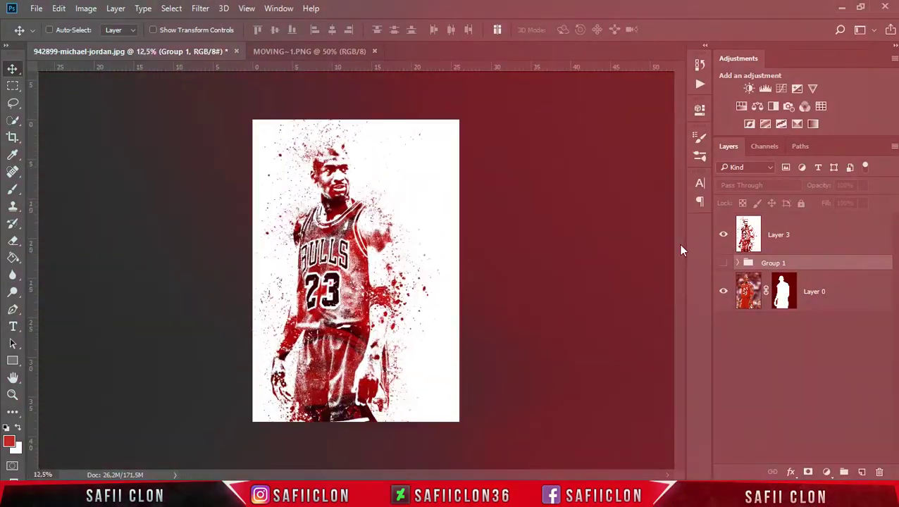